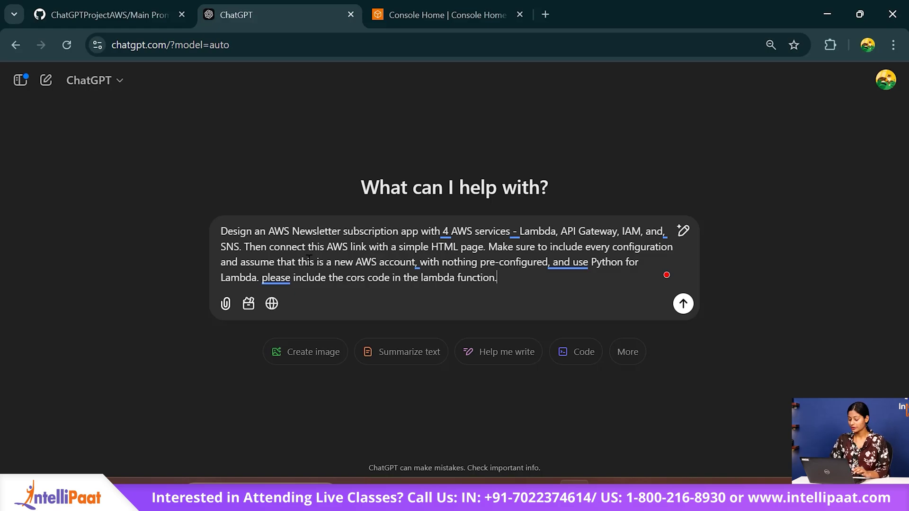
# - Submit the prompt requesting an AWS newsletter subscription app design using Lambda, API Gateway, IAM and SNS
pyautogui.press('Return')
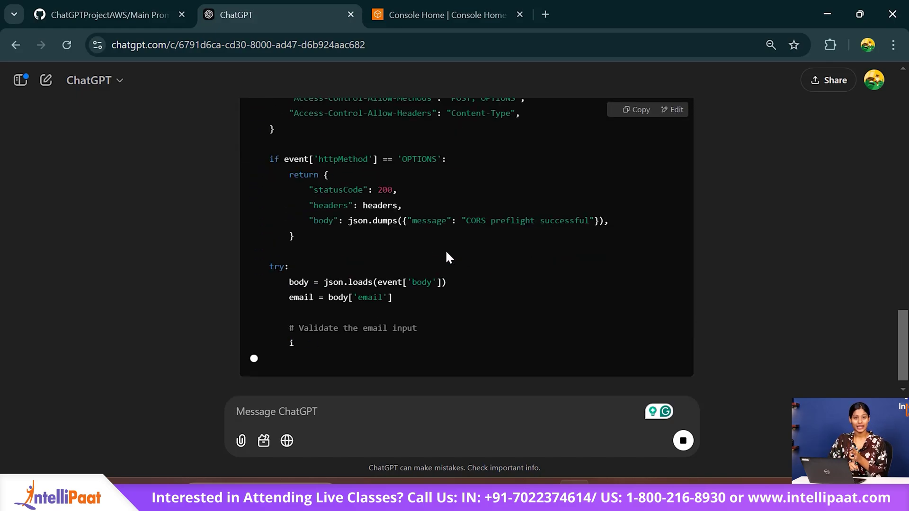
pyautogui.scroll(10, 449, 257)
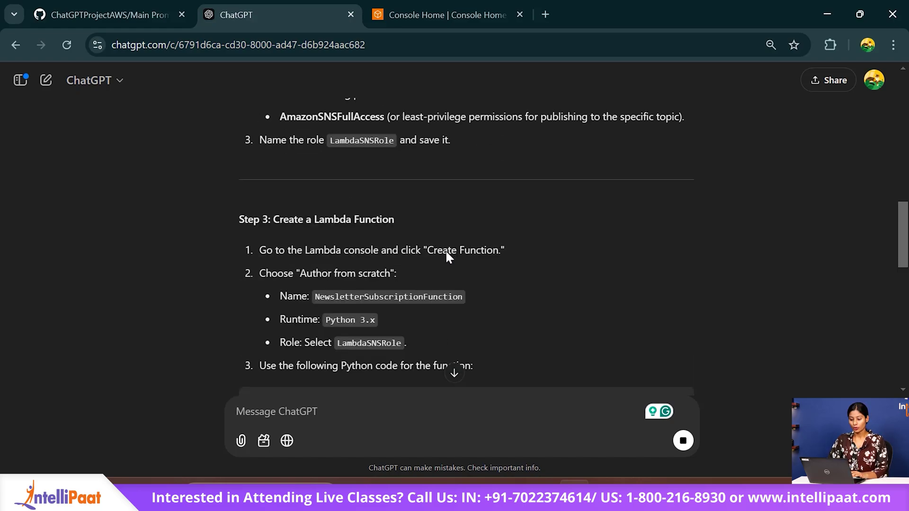
pyautogui.scroll(15, 449, 257)
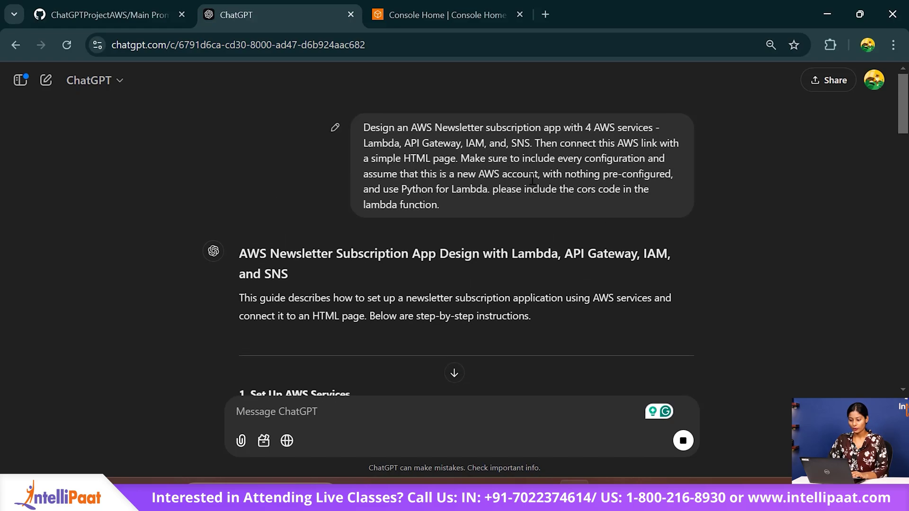
pyautogui.scroll(-1, 455, 229)
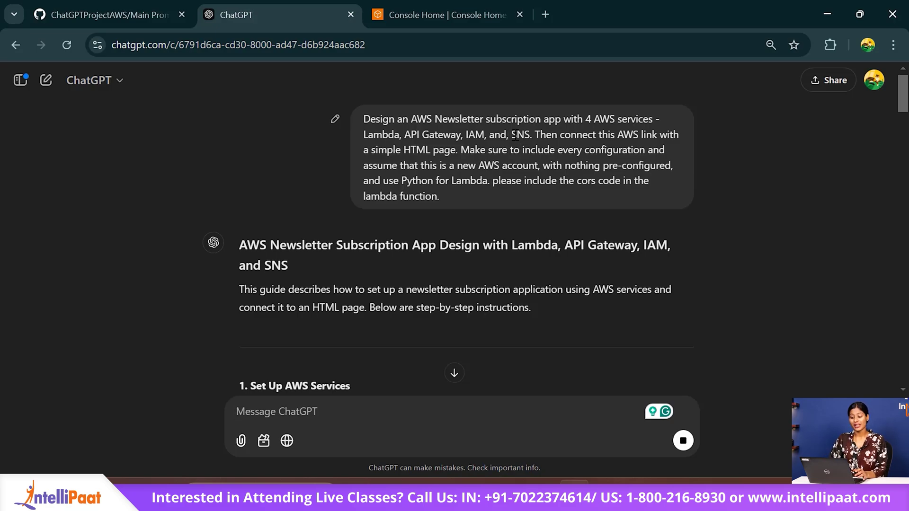
pyautogui.moveTo(516, 137); pyautogui.dragTo(537, 141)
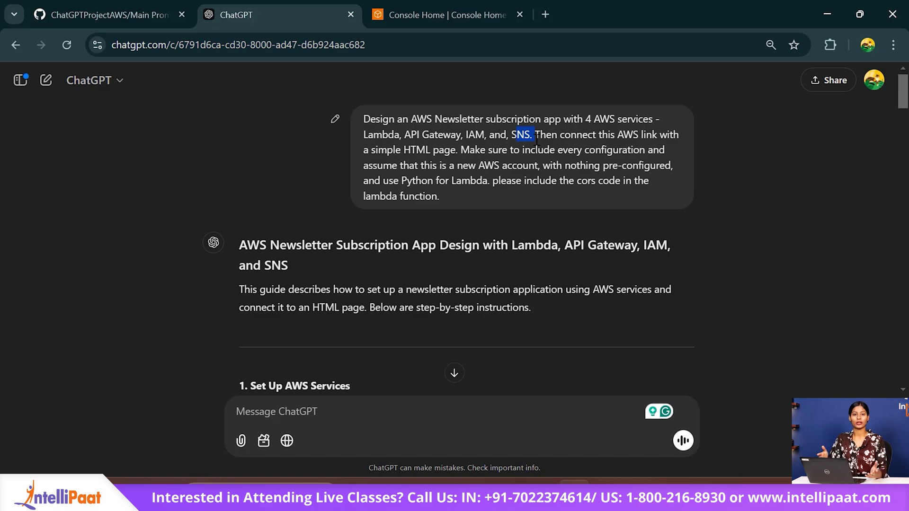
# - Review the generated guide, from the SNS topic setup through the Lambda code to the HTML page and final steps
pyautogui.scroll(-10, 537, 140)
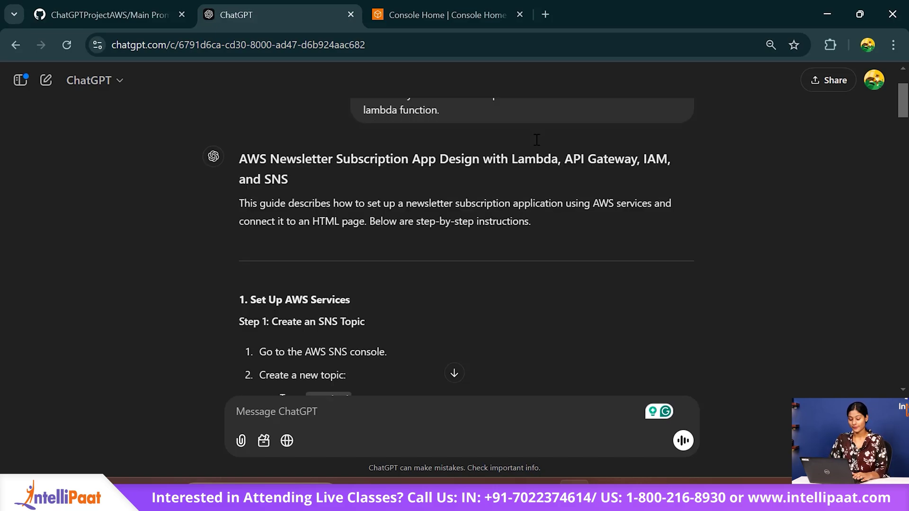
pyautogui.scroll(-7, 537, 139)
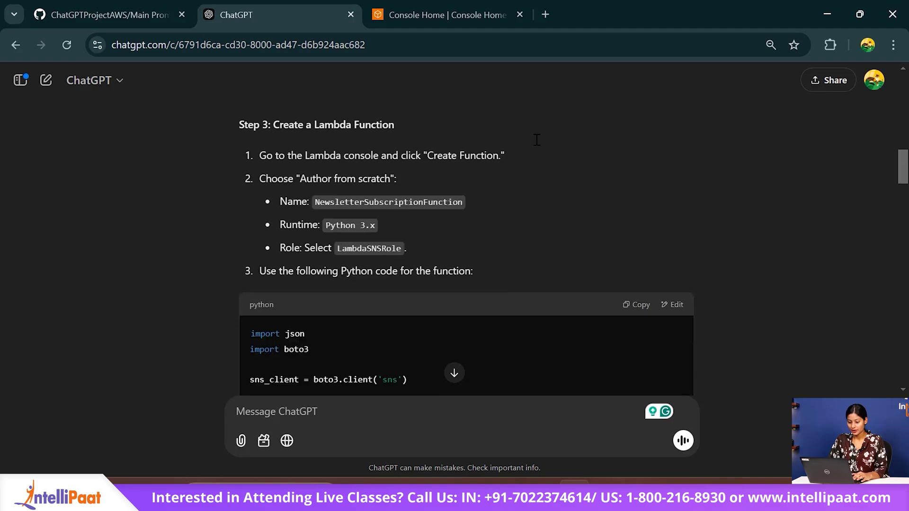
pyautogui.scroll(12, 536, 140)
pyautogui.scroll(-15, 535, 138)
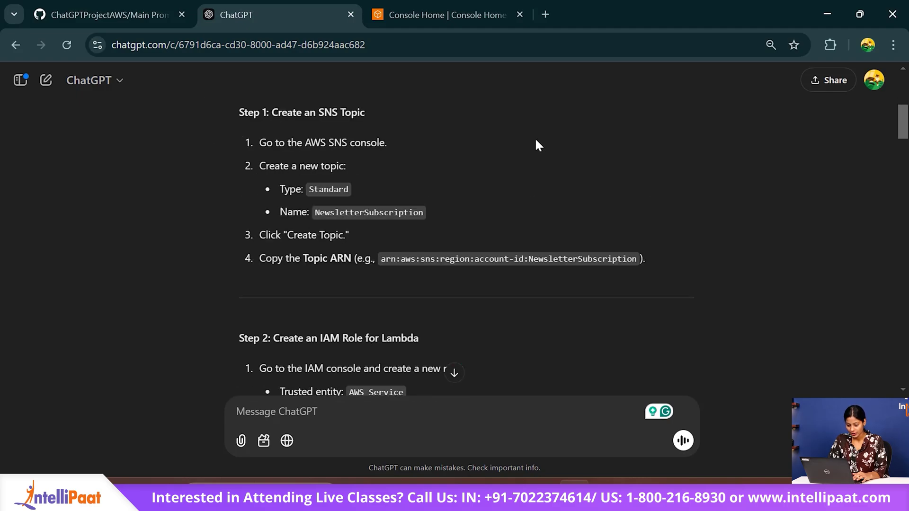
pyautogui.scroll(-15, 429, 203)
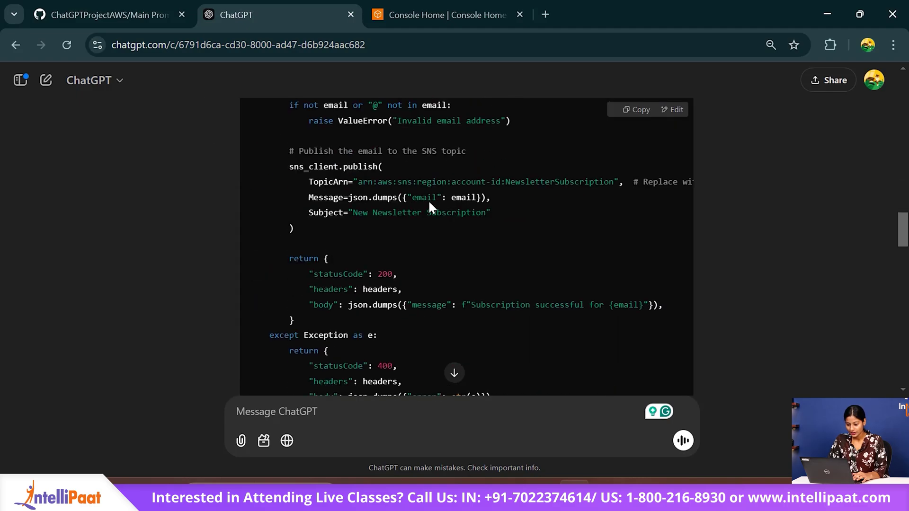
pyautogui.scroll(-10, 429, 204)
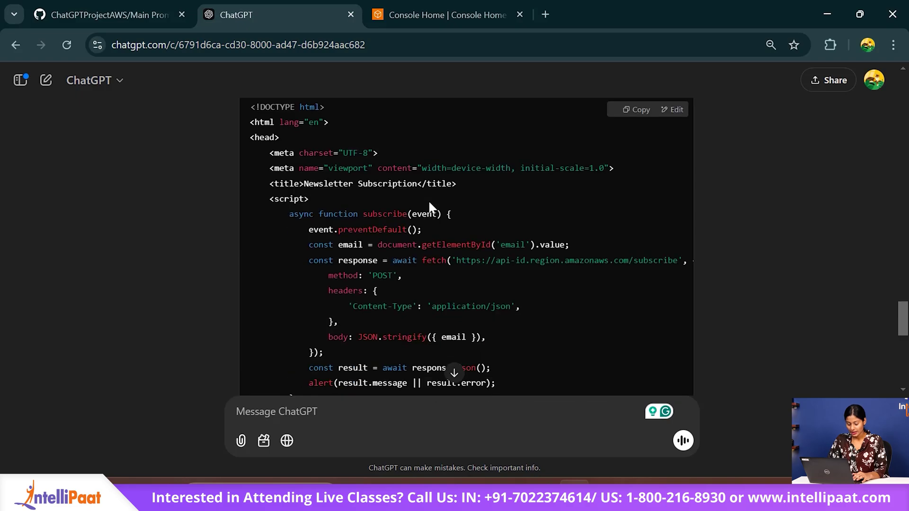
pyautogui.scroll(3, 429, 204)
pyautogui.scroll(-3, 429, 203)
pyautogui.scroll(20, 429, 204)
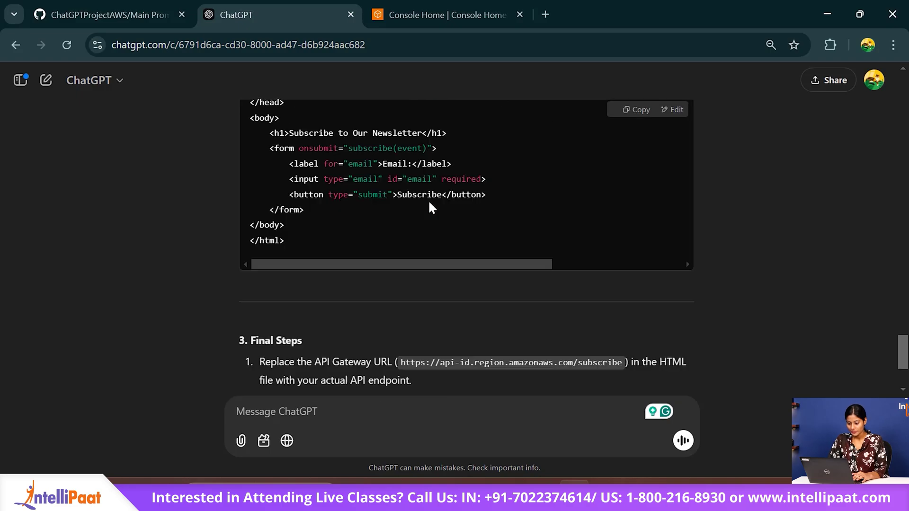
pyautogui.scroll(1, 431, 207)
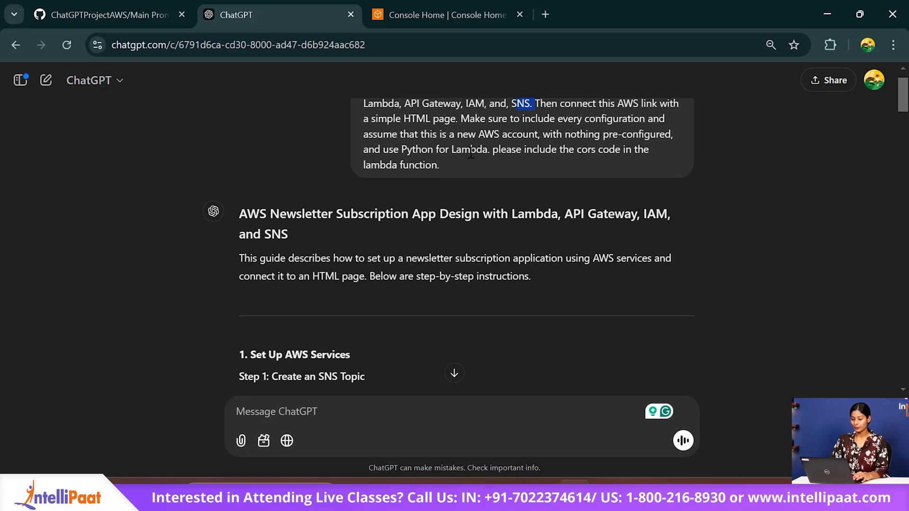
pyautogui.scroll(-3, 450, 180)
pyautogui.scroll(-1, 471, 152)
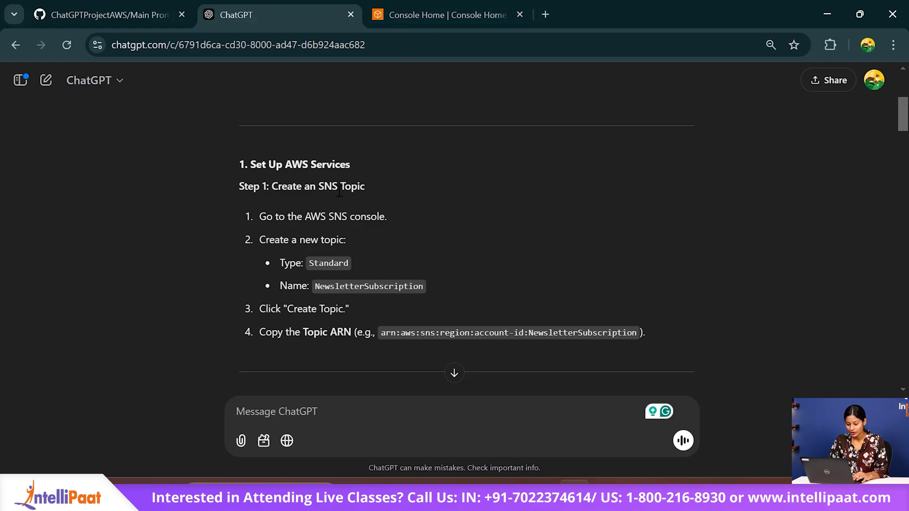
# - Switch to the AWS console, search for "sns" and open Simple Notification Service
pyautogui.click(441, 15)
pyautogui.click(185, 73)
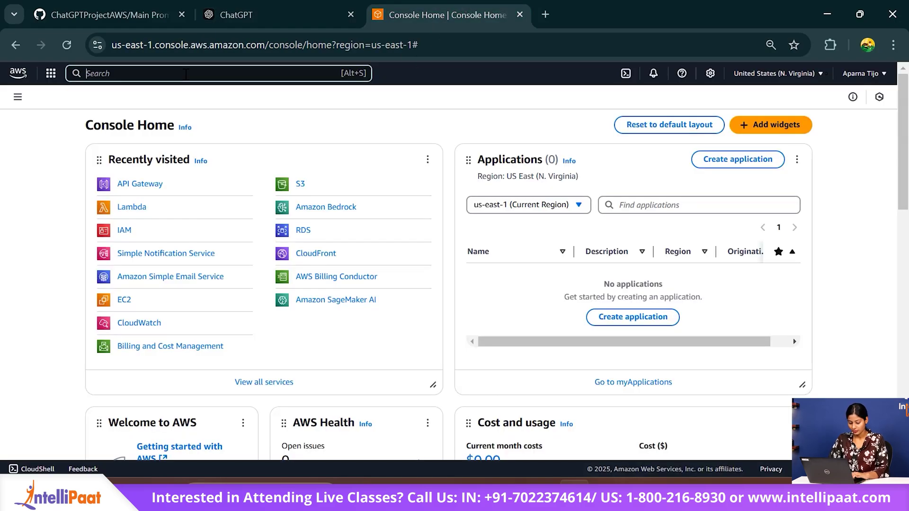
pyautogui.write('sns')
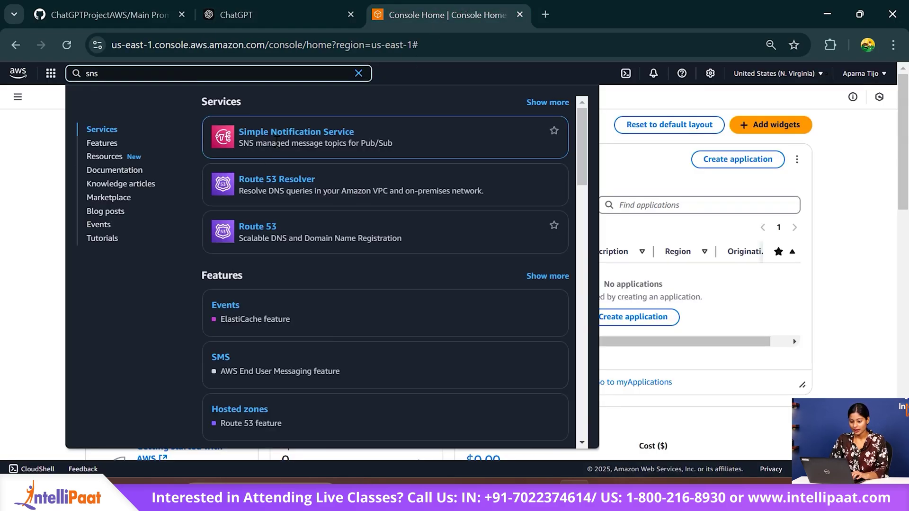
pyautogui.click(264, 141)
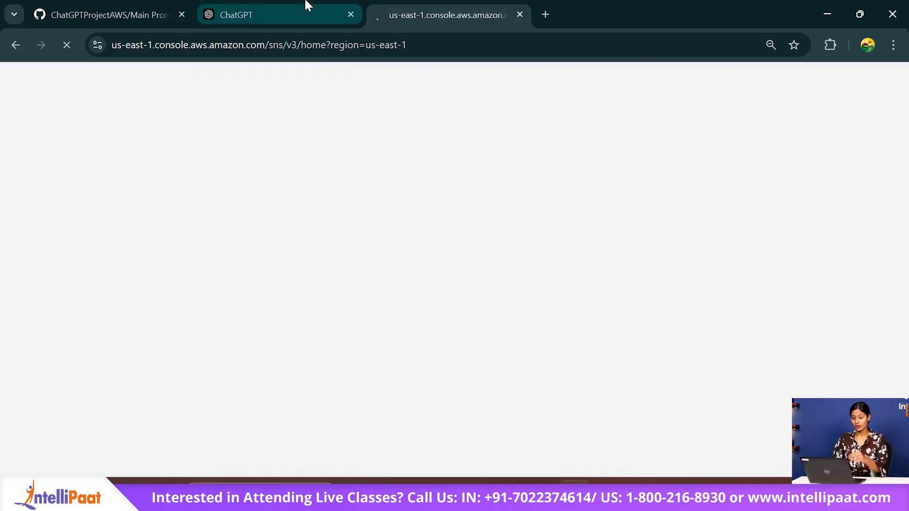
# - Copy the topic name NewsletterSubscription from the SNS topic instructions in the ChatGPT guide
pyautogui.click(305, 5)
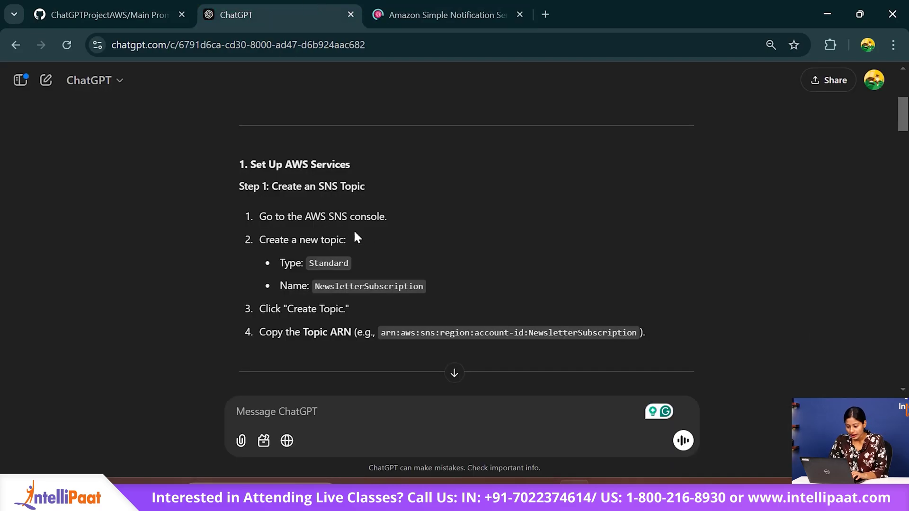
pyautogui.click(495, 6)
pyautogui.click(241, 5)
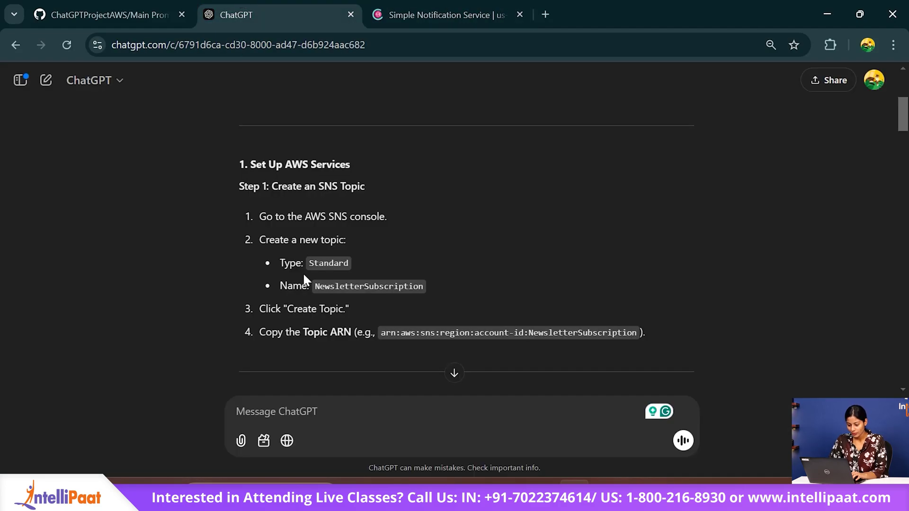
pyautogui.moveTo(316, 289); pyautogui.dragTo(426, 290)
pyautogui.hotkey('ctrl', 'c')
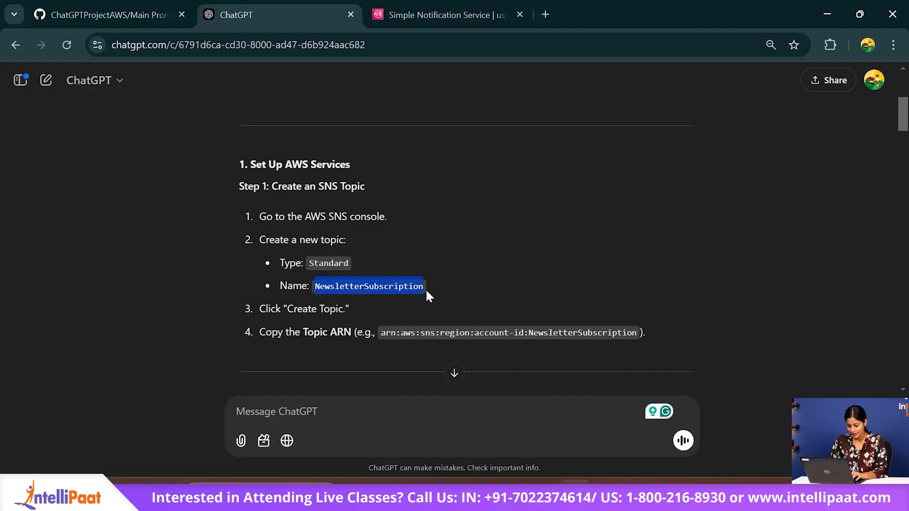
# - Start a new Standard topic in the Amazon SNS console, checking the type against the ChatGPT guide
pyautogui.hotkey('ctrl', 'Tab')
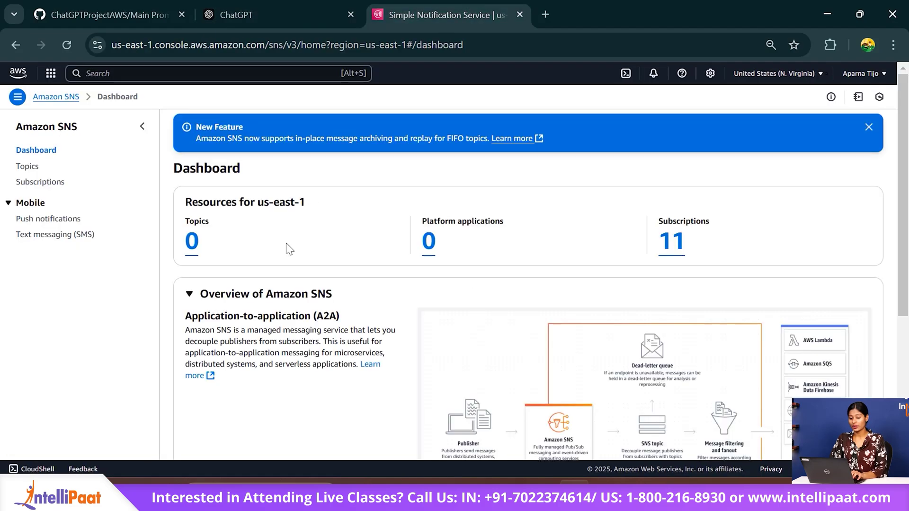
pyautogui.click(195, 250)
pyautogui.click(509, 277)
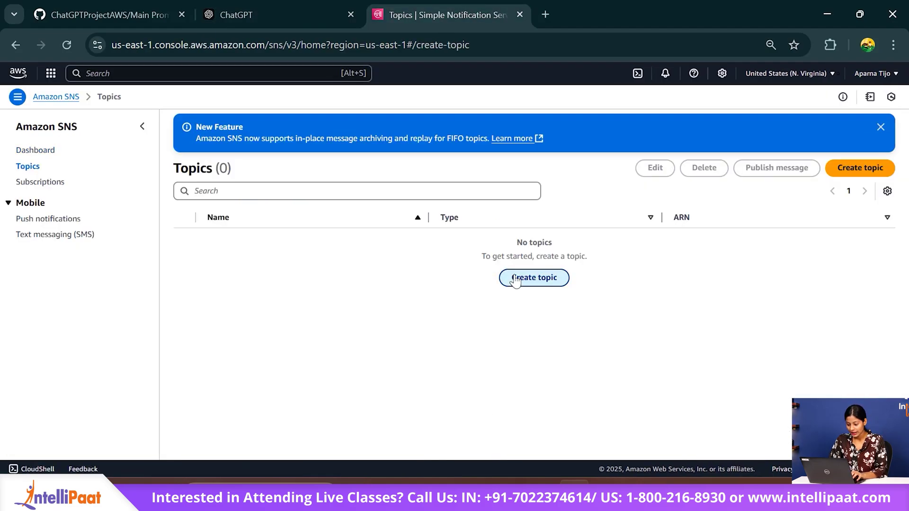
pyautogui.click(215, 4)
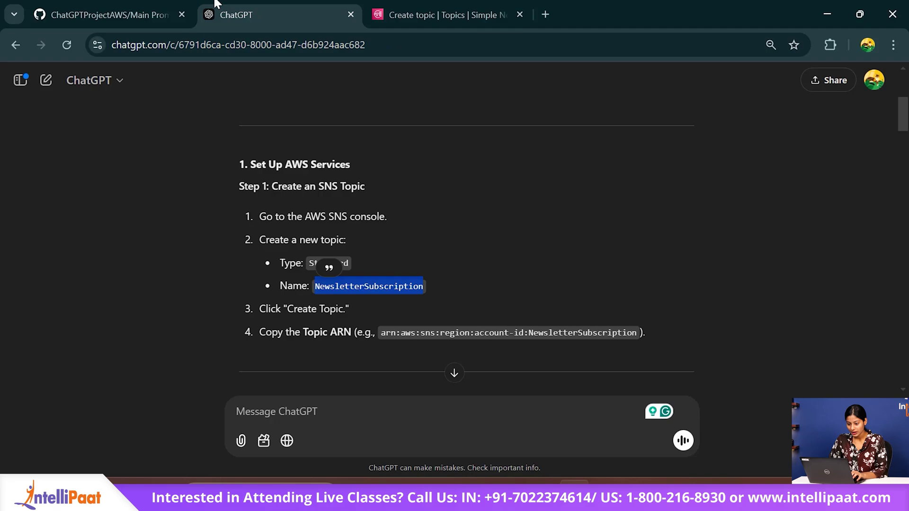
pyautogui.click(429, 4)
pyautogui.click(424, 274)
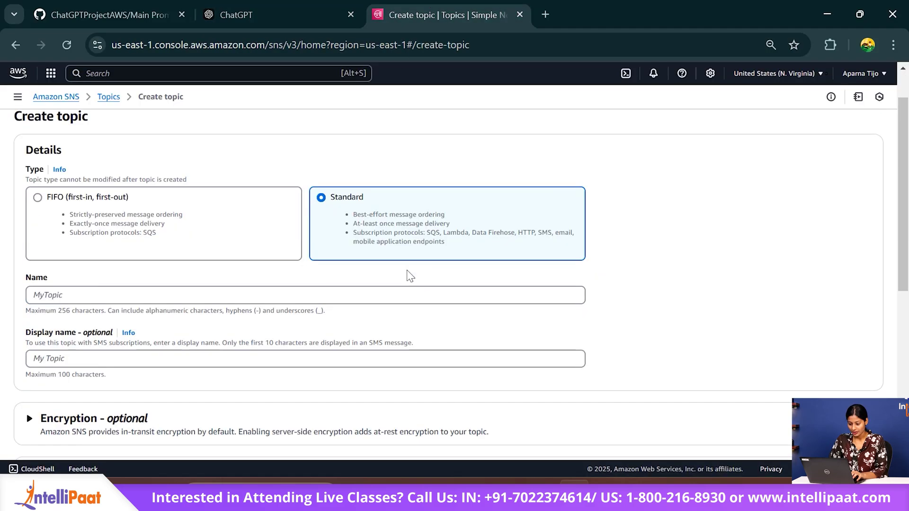
# - Enter NewsletterSubscription as both the topic's name and display name, and create the topic
pyautogui.click(202, 298)
pyautogui.write('NewsletterSubscription')
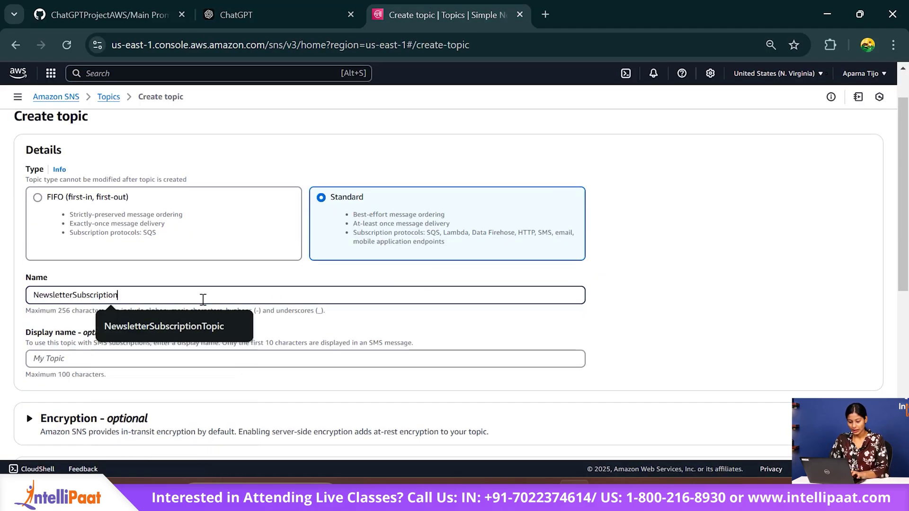
pyautogui.click(63, 359)
pyautogui.hotkey('ctrl', 'v')
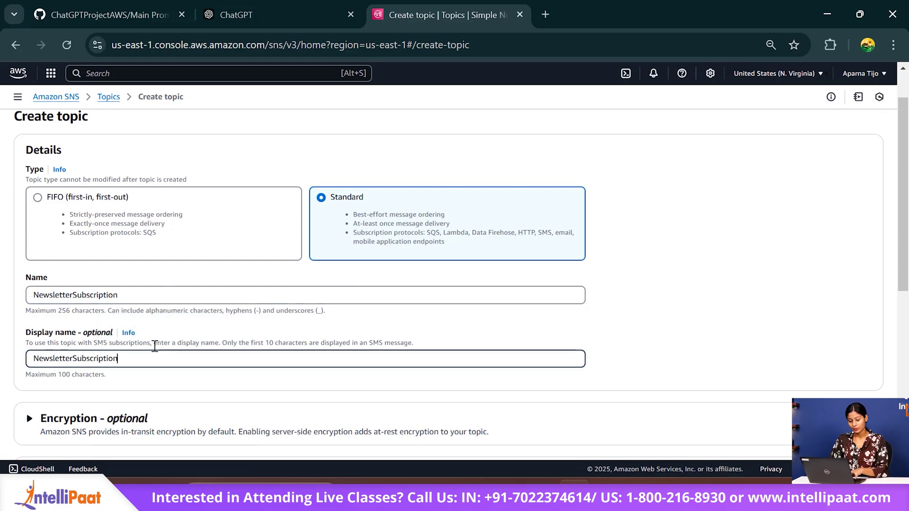
pyautogui.scroll(-2, 157, 345)
pyautogui.scroll(-6, 895, 381)
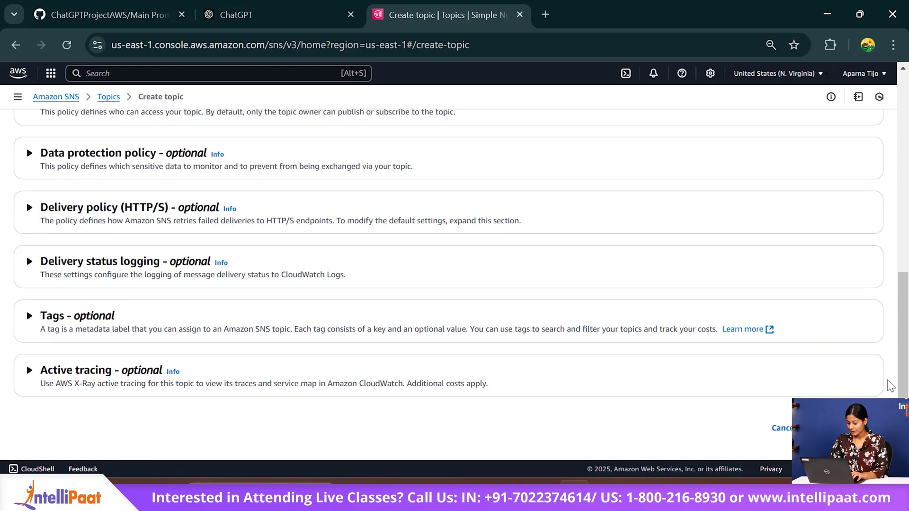
pyautogui.click(843, 428)
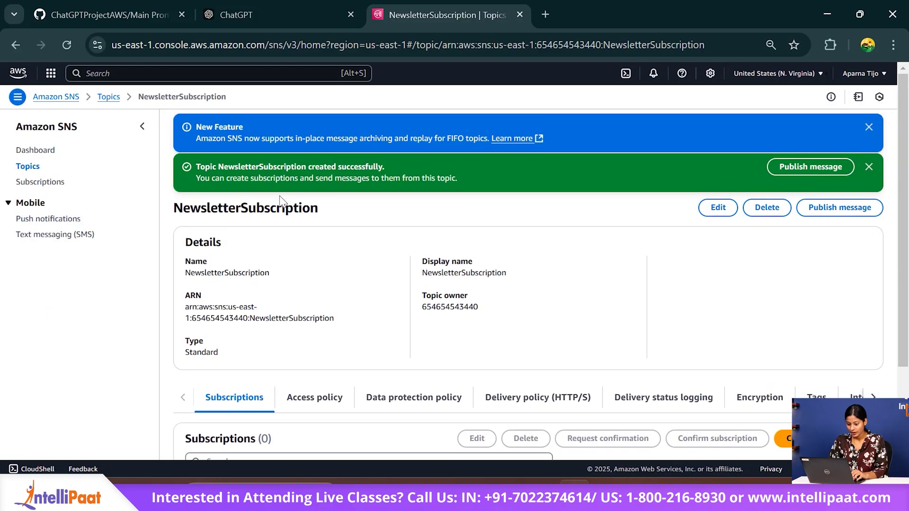
# - Check the ChatGPT guide for the topic ARN instruction and the IAM role setup for Lambda
pyautogui.scroll(-2, 330, 201)
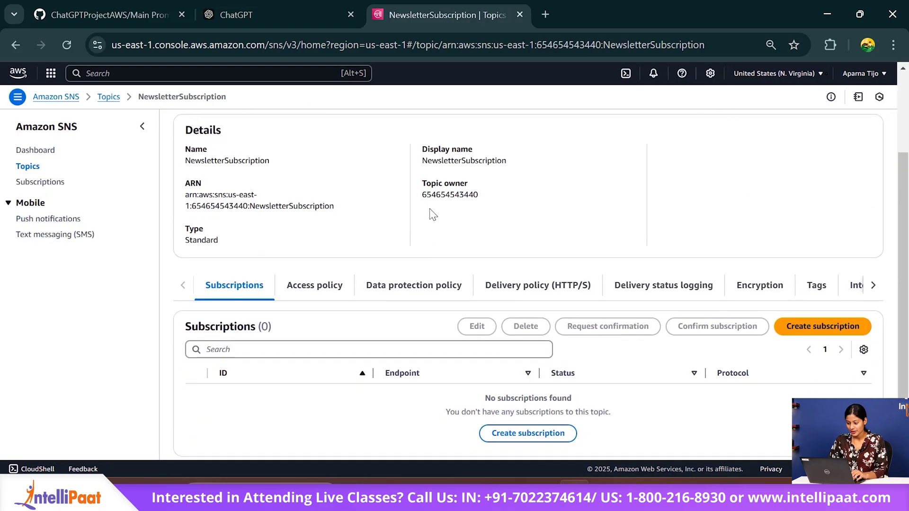
pyautogui.click(256, 14)
pyautogui.scroll(-2, 286, 271)
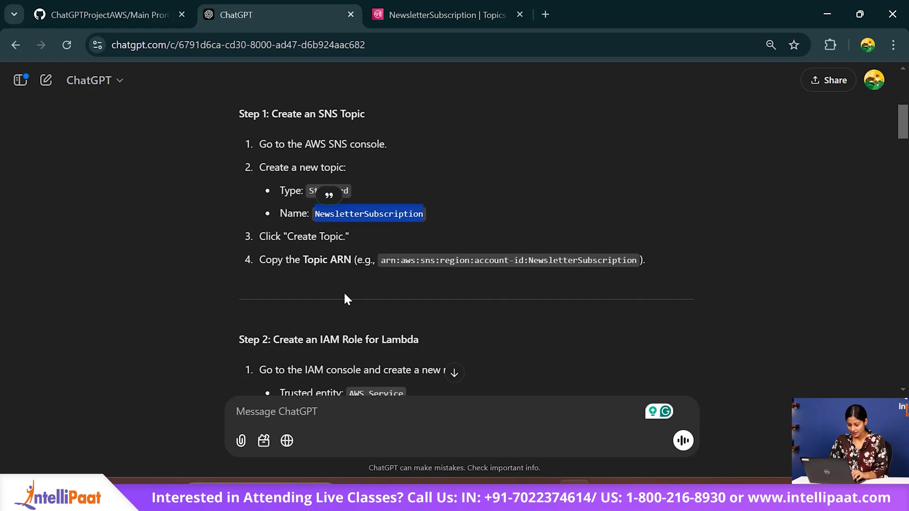
pyautogui.scroll(-1, 345, 294)
pyautogui.scroll(-2, 345, 297)
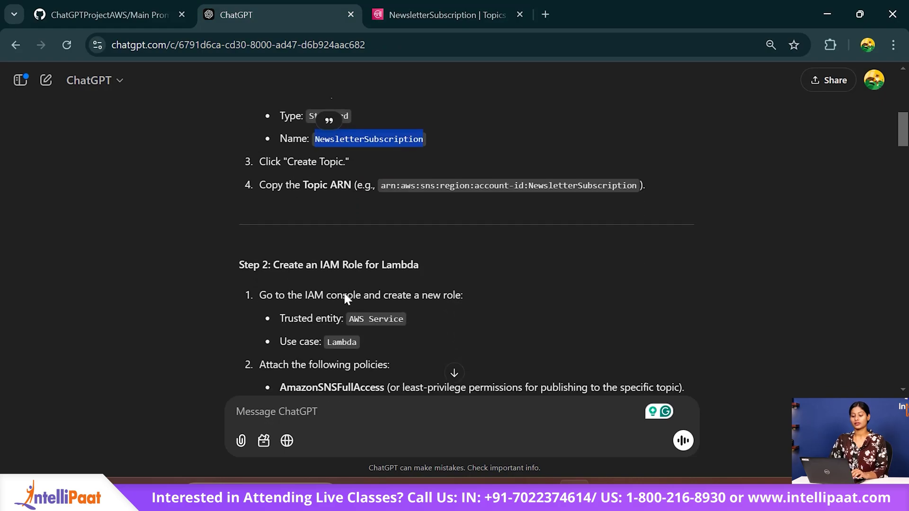
pyautogui.scroll(4, 345, 297)
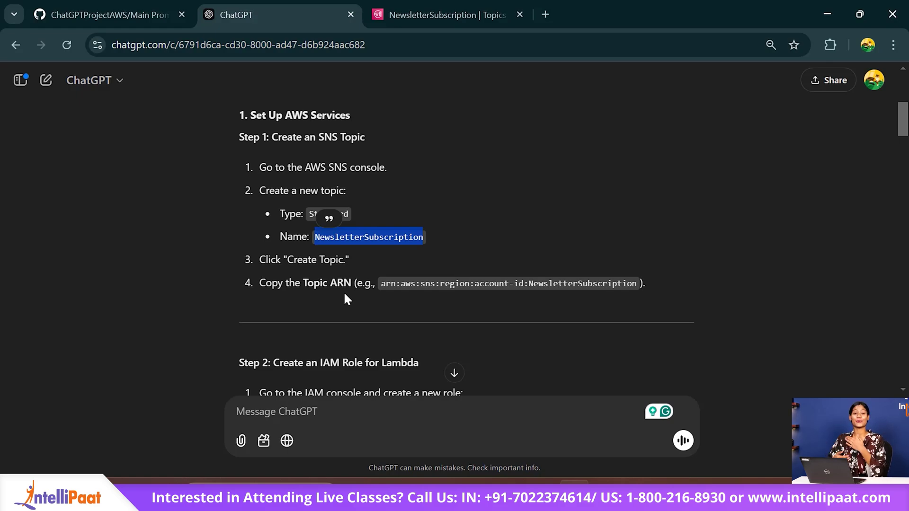
# - Create an Email subscription for the NewsletterSubscription topic in Amazon SNS, entering the subscriber's email address as the endpoint
pyautogui.hotkey('ctrl', 'Tab')
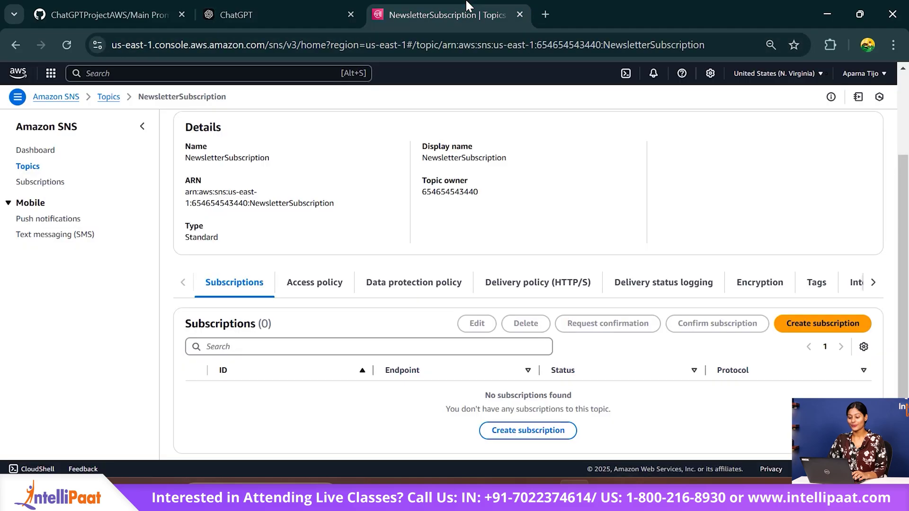
pyautogui.scroll(-1, 434, 212)
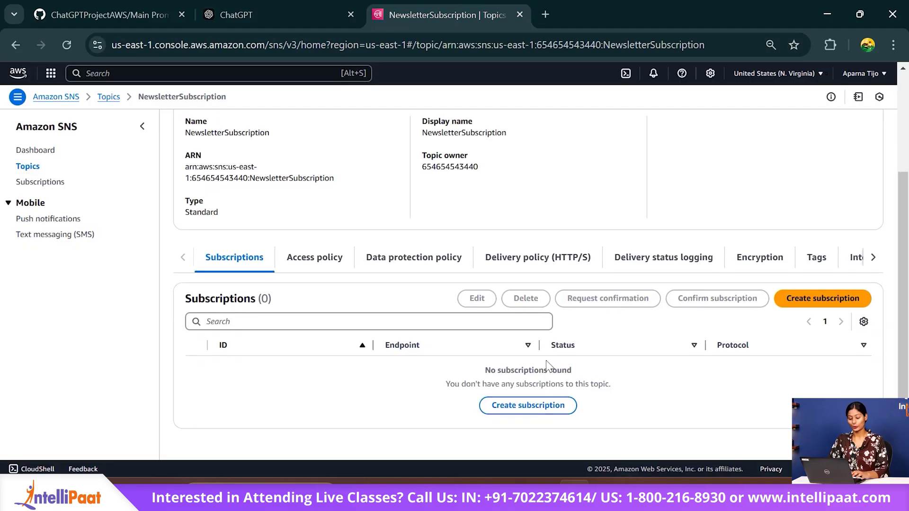
pyautogui.click(540, 407)
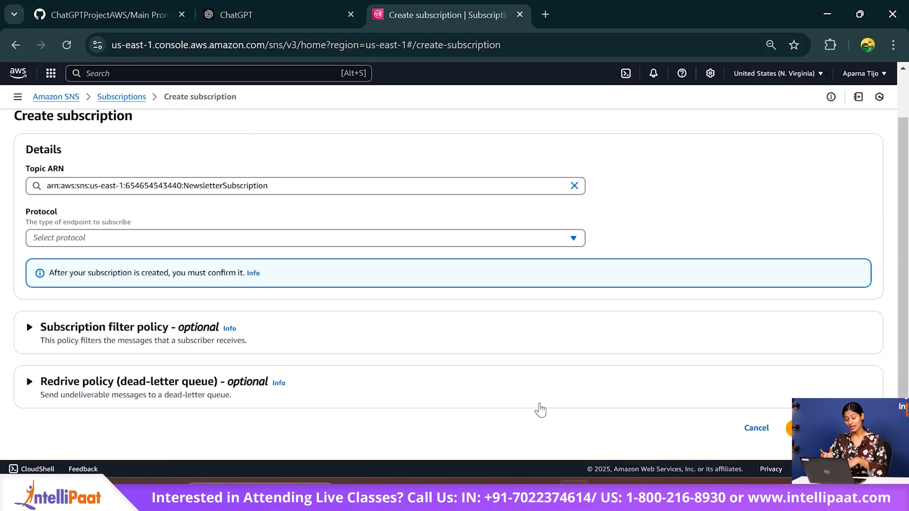
pyautogui.click(60, 240)
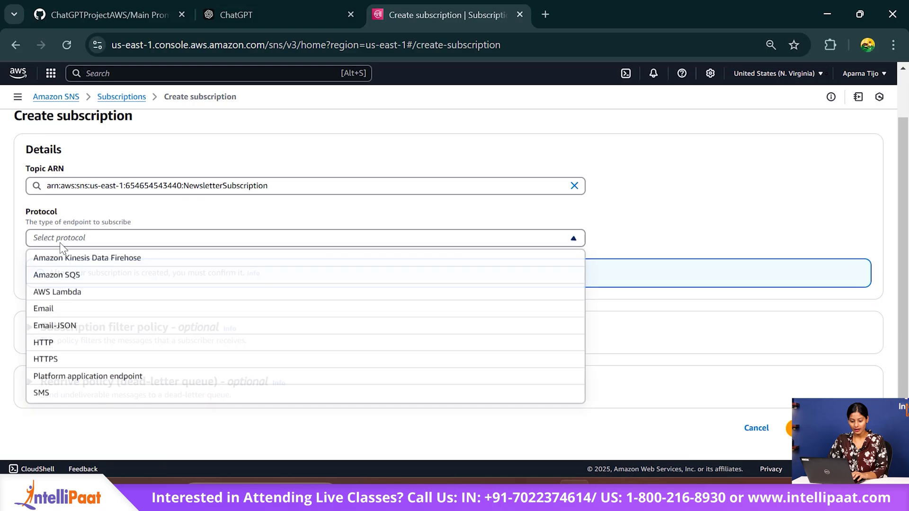
pyautogui.click(56, 310)
pyautogui.click(98, 291)
pyautogui.click(144, 331)
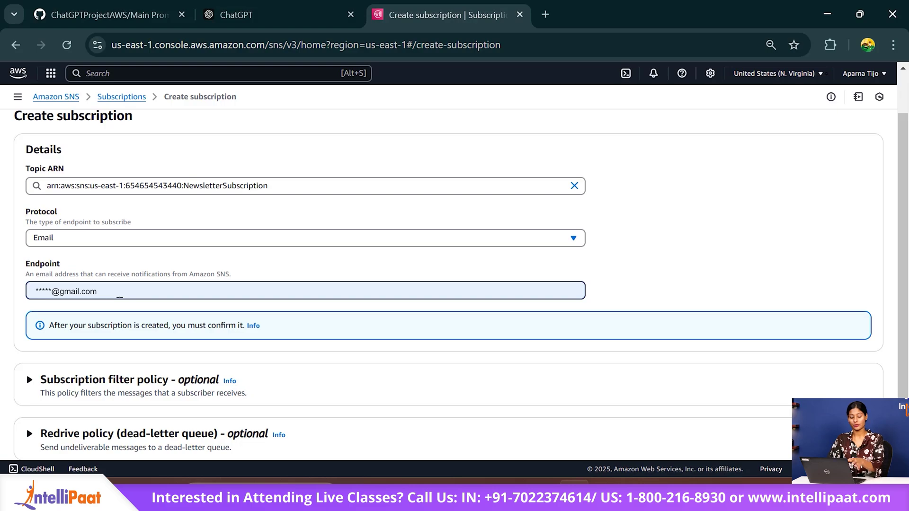
pyautogui.scroll(-1, 120, 297)
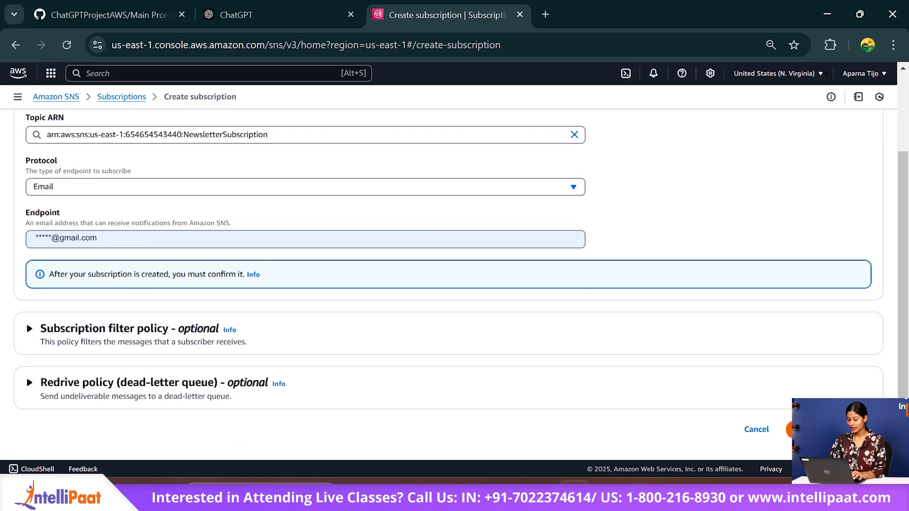
pyautogui.click(826, 430)
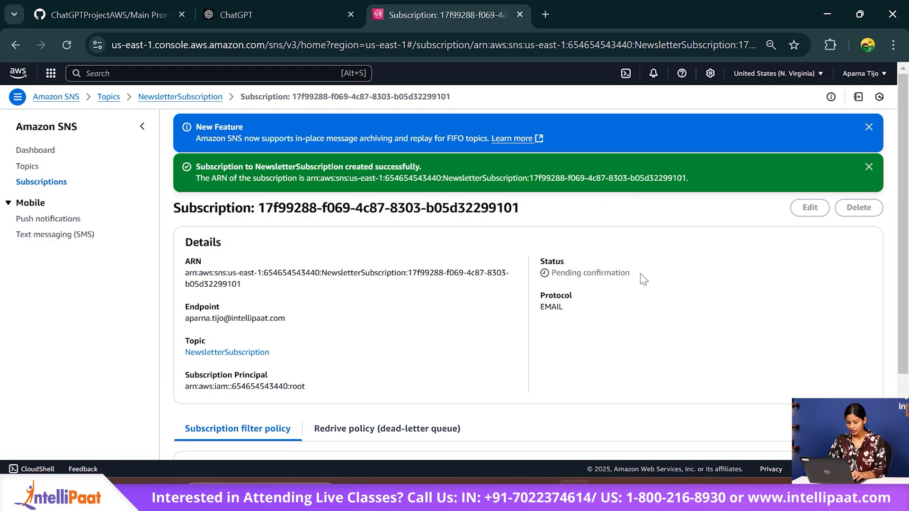
# - Open Gmail in a new browser tab and confirm the subscription through the link in the AWS Notification email
pyautogui.click(545, 14)
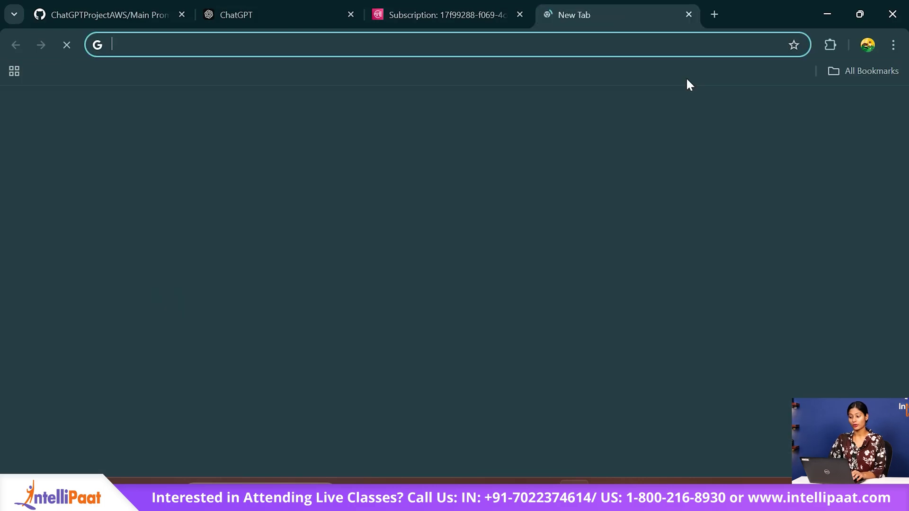
pyautogui.click(773, 111)
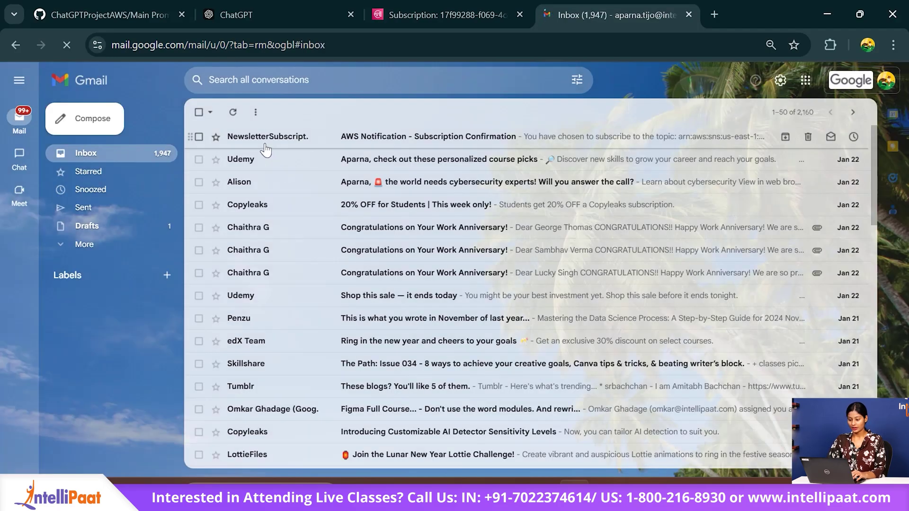
pyautogui.click(265, 144)
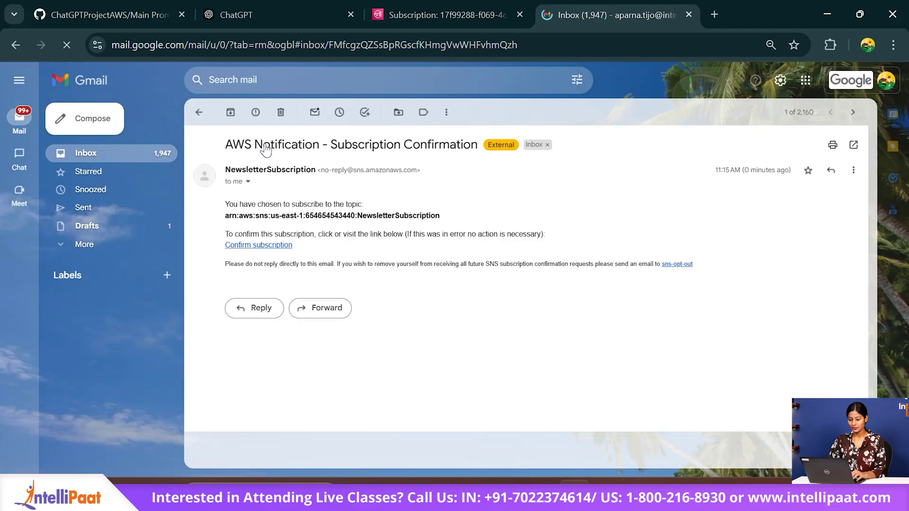
pyautogui.click(259, 247)
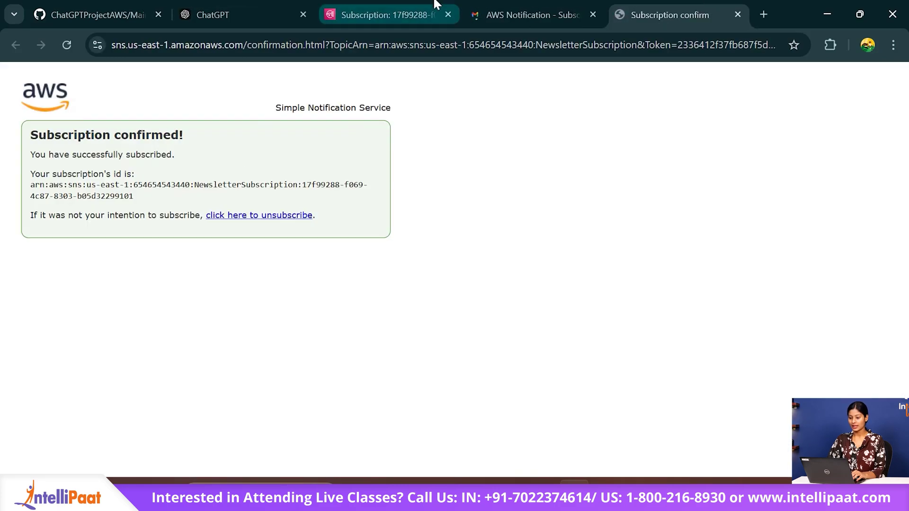
# - Reload the subscription's details page in Amazon SNS to check its status, and close the subscription confirmation page
pyautogui.click(436, 5)
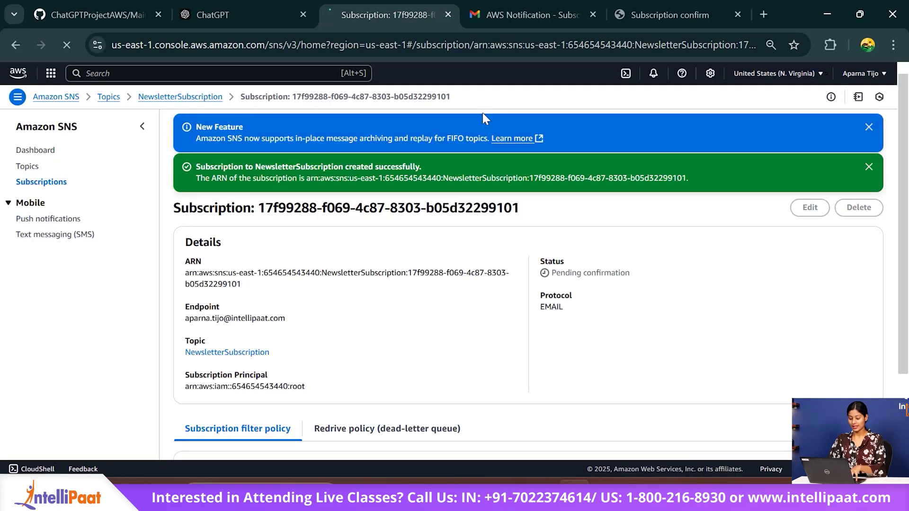
pyautogui.press('F5')
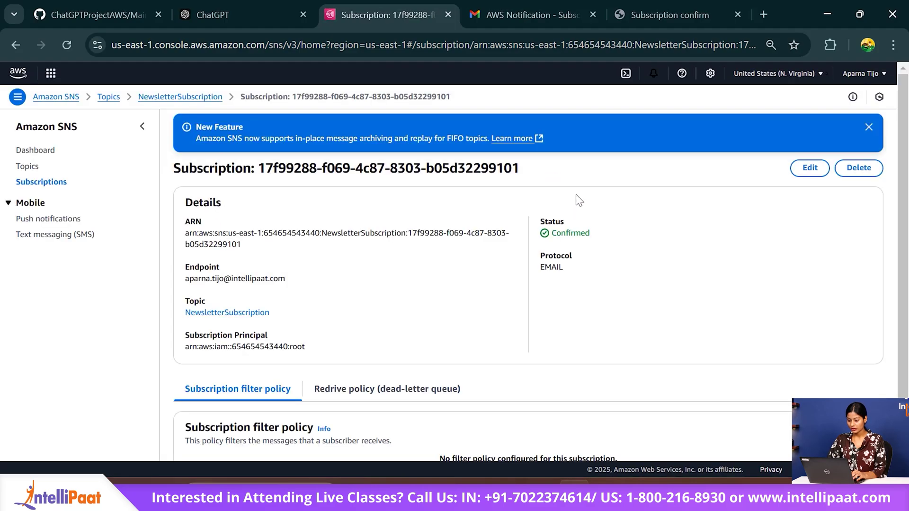
pyautogui.click(738, 14)
# - Check the ChatGPT guide's IAM role instructions, then open the AWS Console Home in a separate browser tab beside the guide
pyautogui.click(308, 6)
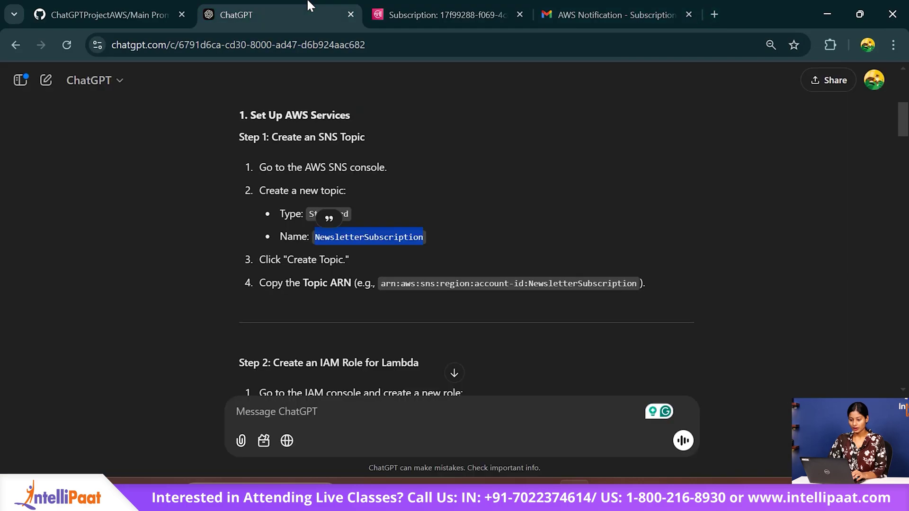
pyautogui.scroll(-3, 308, 216)
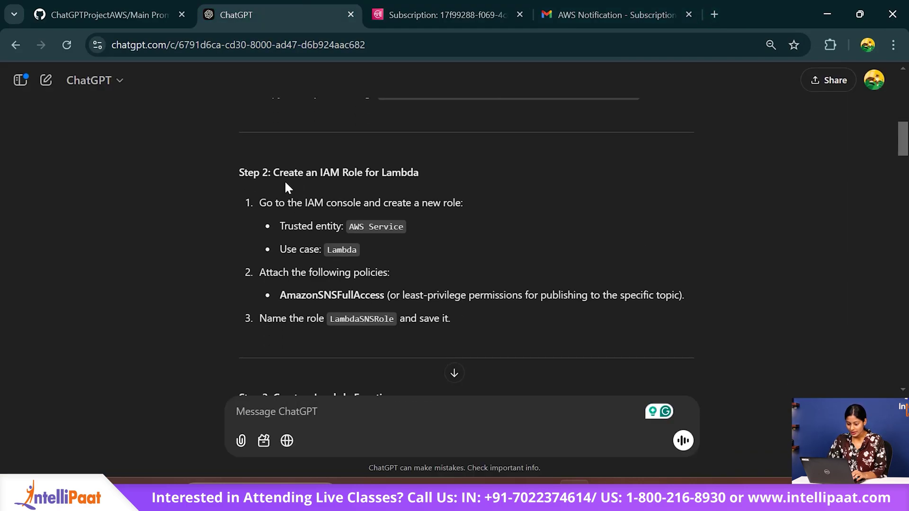
pyautogui.click(445, 21)
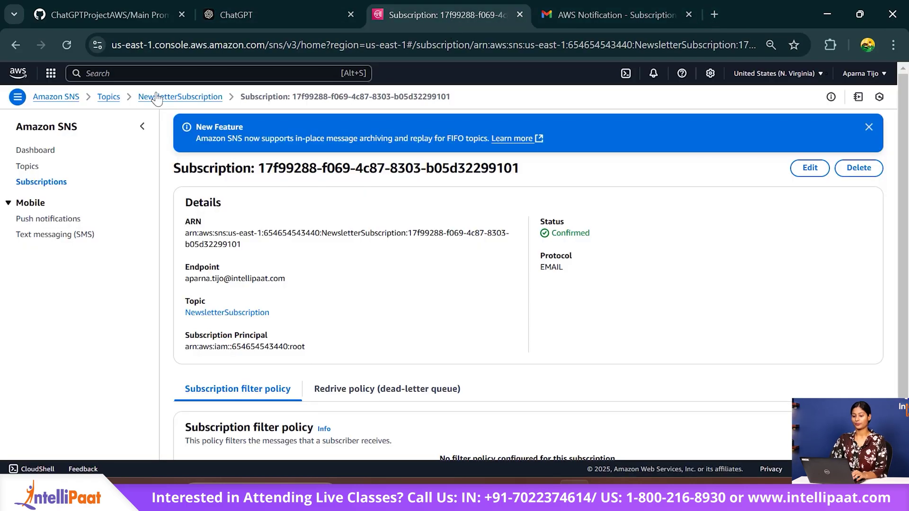
pyautogui.rightClick(26, 80)
pyautogui.click(51, 93)
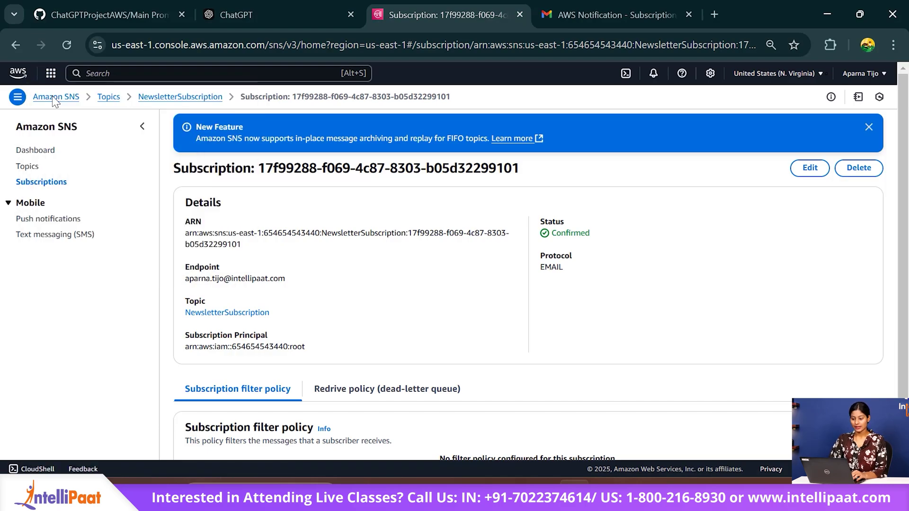
pyautogui.click(479, 14)
pyautogui.moveTo(440, 2); pyautogui.dragTo(387, 4)
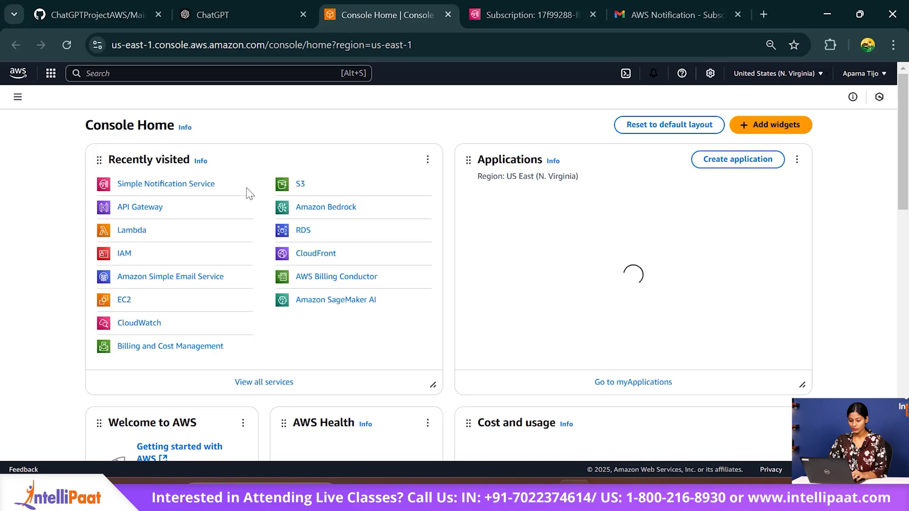
# - Start a new IAM role with AWS service as the trusted entity and Lambda as the use case, following the ChatGPT guide
pyautogui.click(124, 255)
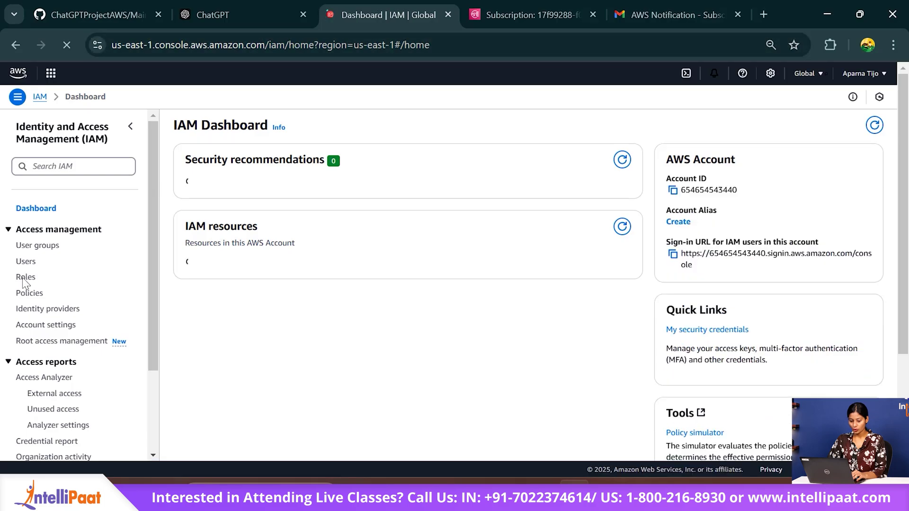
pyautogui.click(27, 278)
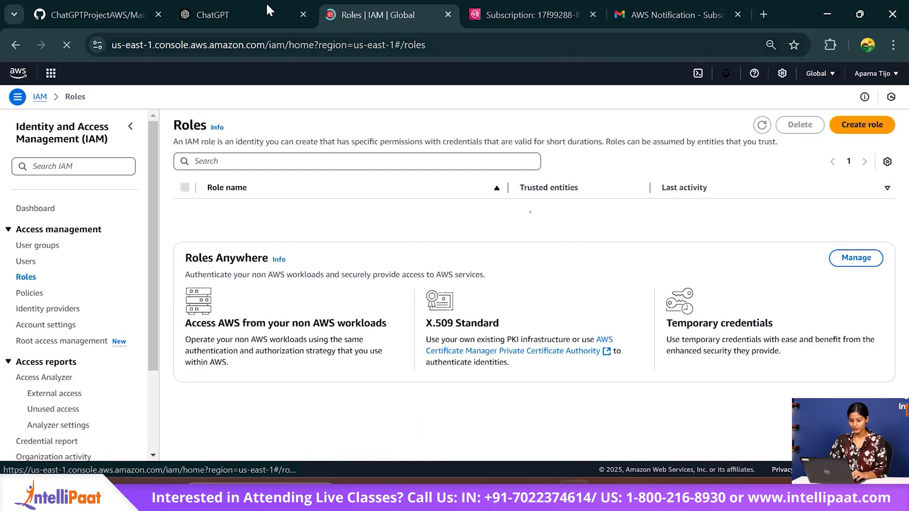
pyautogui.click(850, 124)
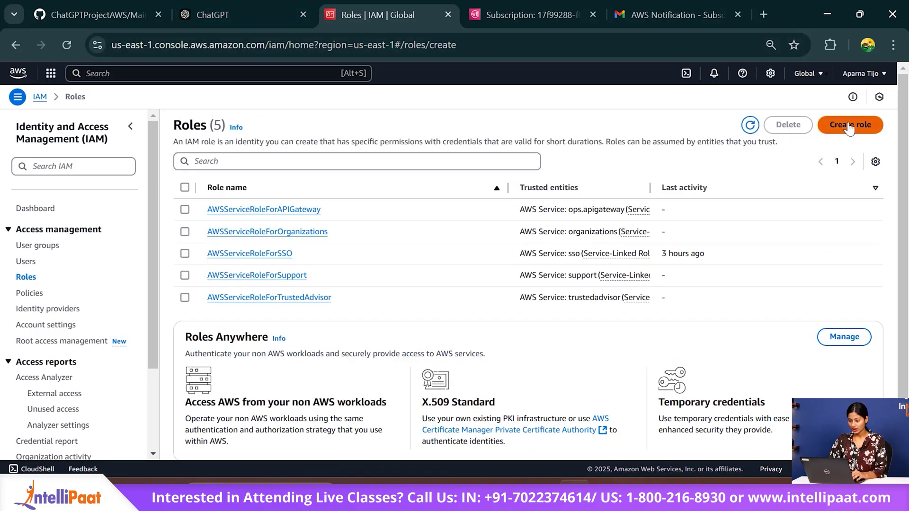
pyautogui.hotkey('ctrl', 'shift', 'Tab')
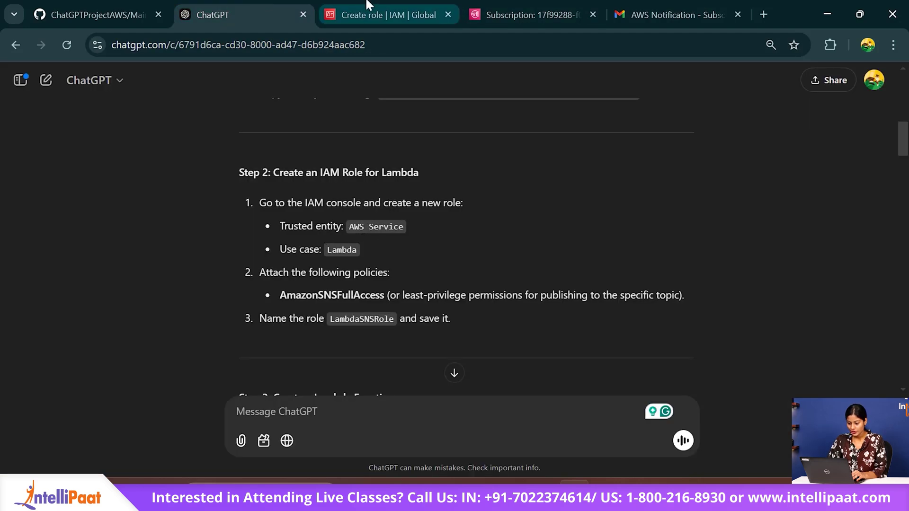
pyautogui.click(389, 15)
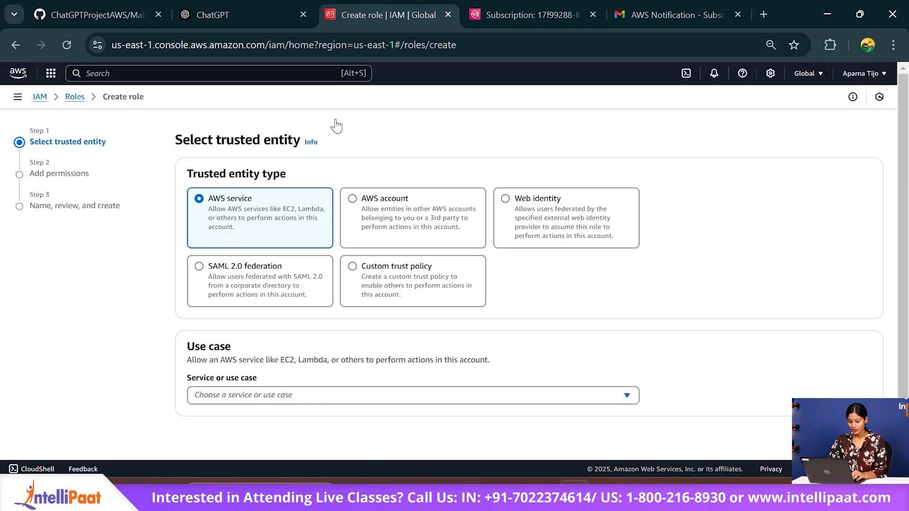
pyautogui.click(224, 395)
pyautogui.click(220, 155)
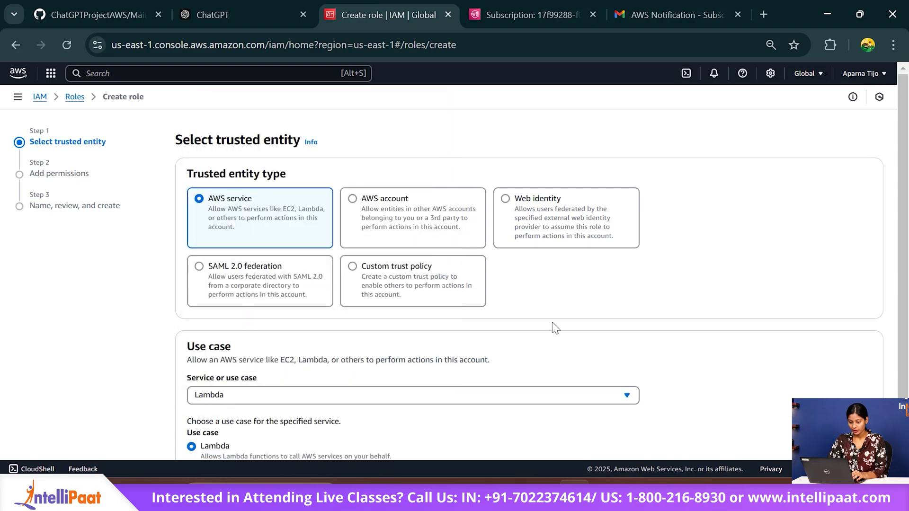
pyautogui.scroll(-2, 640, 356)
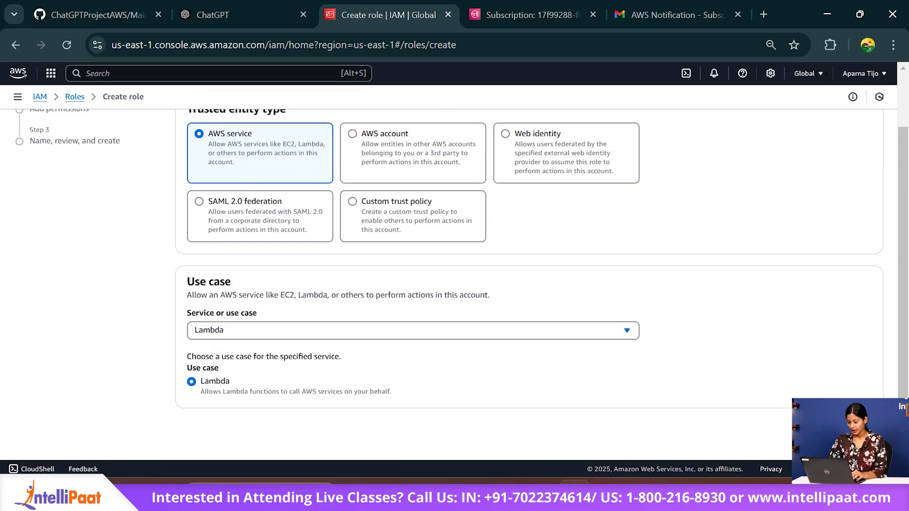
pyautogui.click(867, 428)
# - Copy the policy name AmazonSNSFullAccess from the IAM role instructions in the ChatGPT guide
pyautogui.click(293, 3)
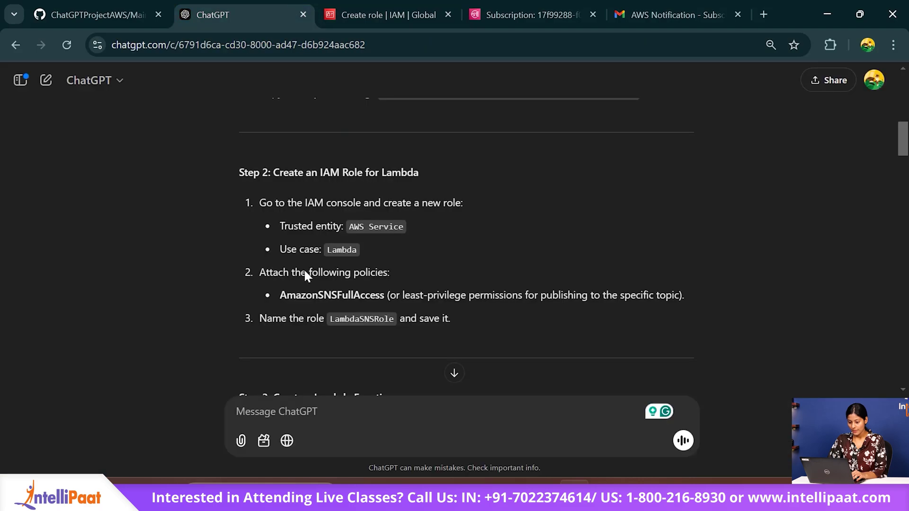
pyautogui.scroll(-1, 305, 273)
pyautogui.moveTo(279, 247); pyautogui.dragTo(385, 248)
pyautogui.hotkey('ctrl', 'c')
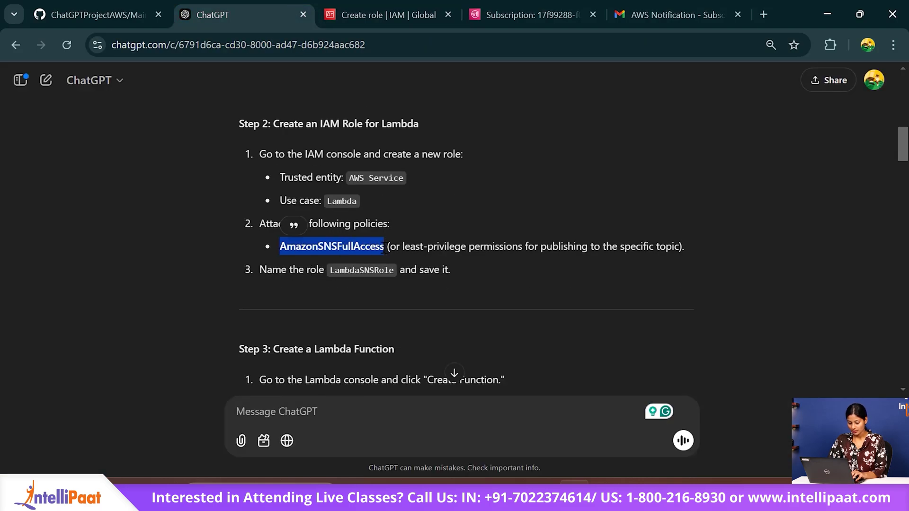
# - Find the AmazonSNSFullAccess policy in the IAM role's permissions, attach it, and continue to the role's naming and review
pyautogui.click(381, 7)
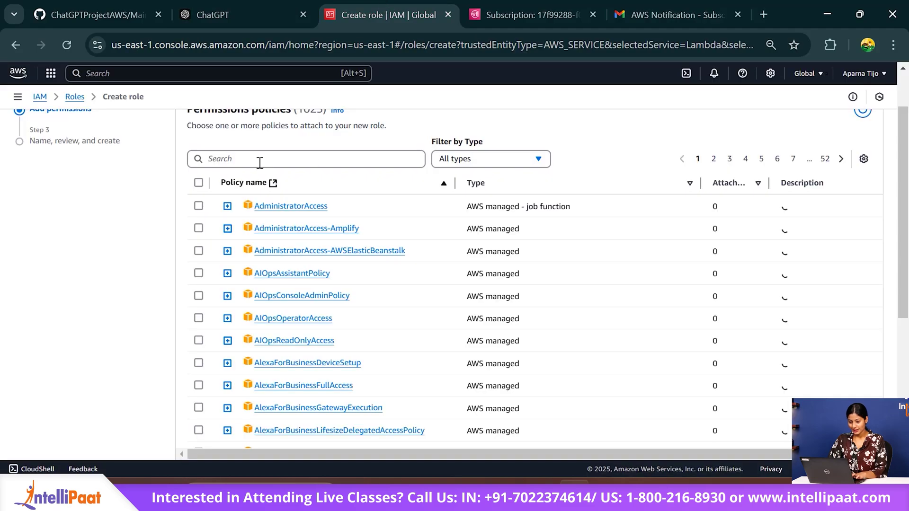
pyautogui.click(221, 159)
pyautogui.hotkey('ctrl', 'v')
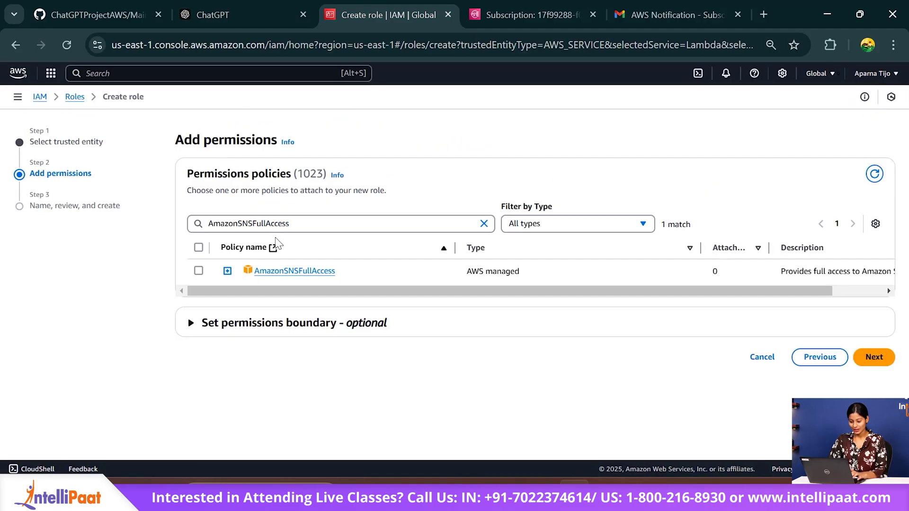
pyautogui.click(199, 271)
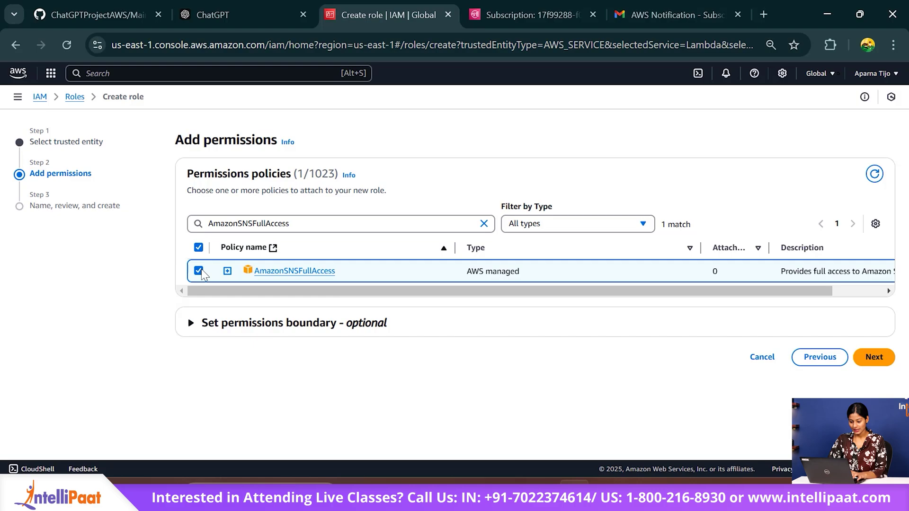
pyautogui.click(874, 357)
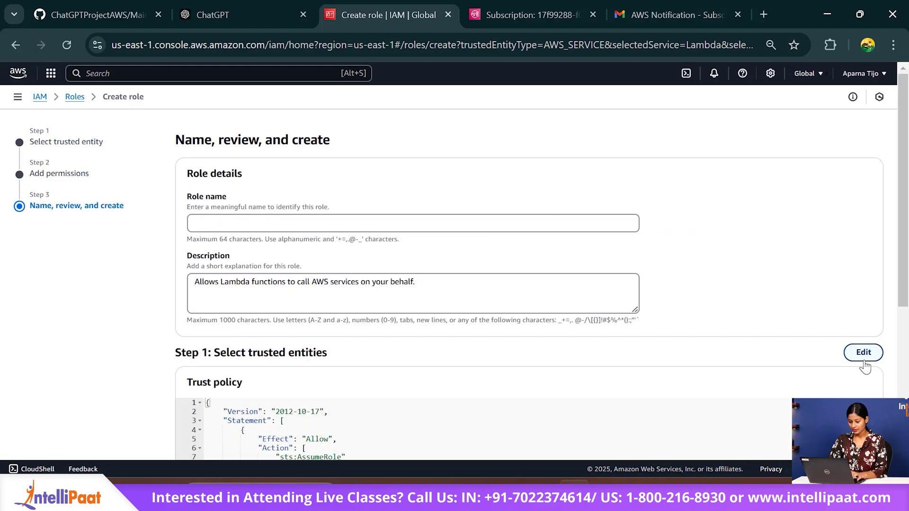
# - Name the role LambdaSNSRole as given in the ChatGPT guide, and create it in IAM
pyautogui.click(222, 14)
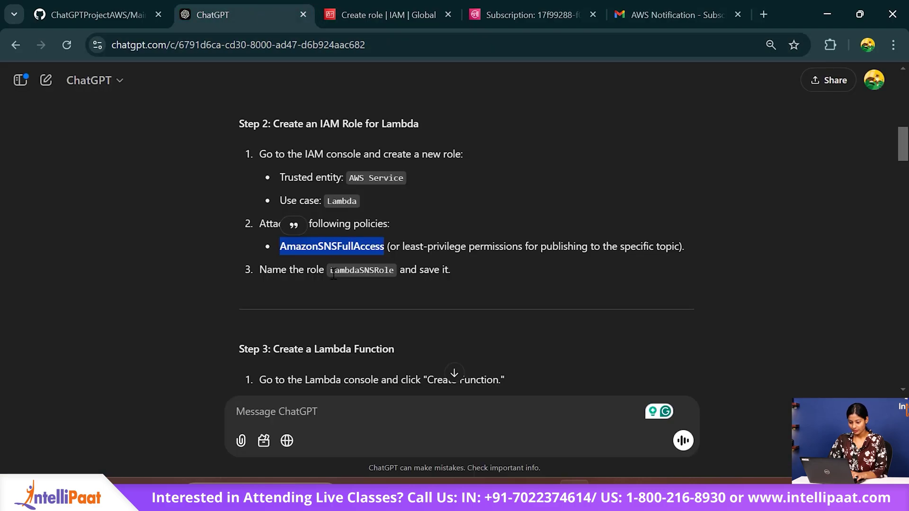
pyautogui.moveTo(331, 270); pyautogui.dragTo(389, 275)
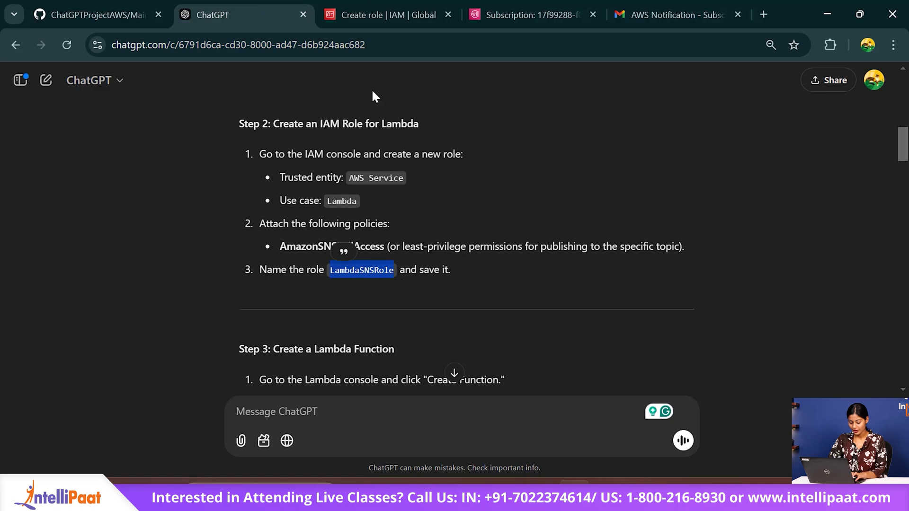
pyautogui.click(376, 11)
pyautogui.click(235, 224)
pyautogui.write('LambdaSNSRole')
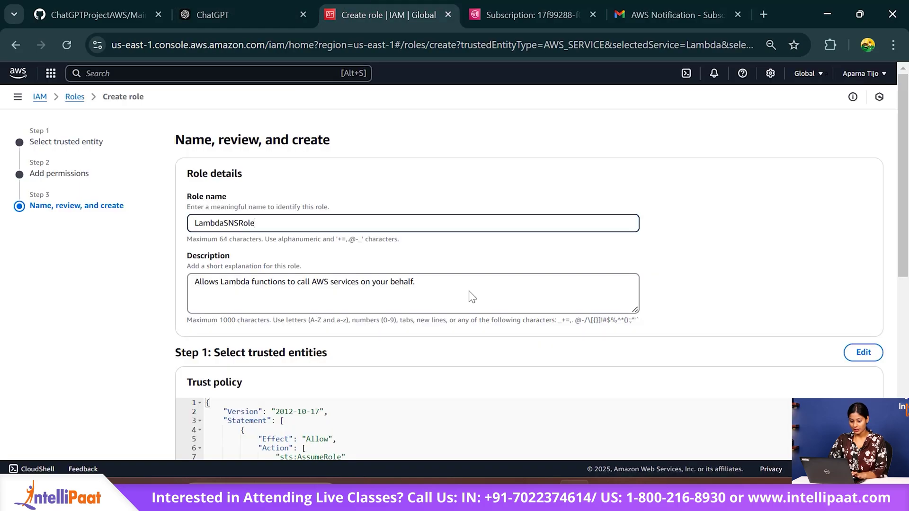
pyautogui.scroll(-8, 473, 297)
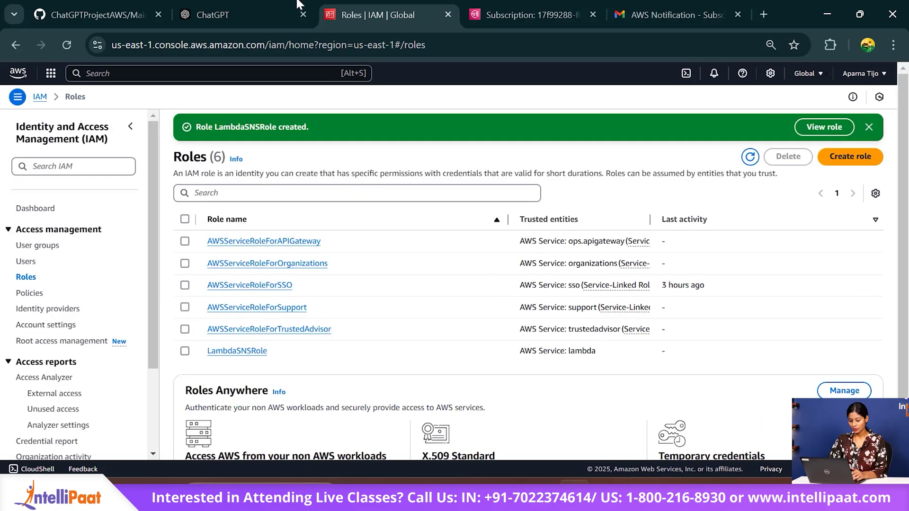
# - Check the guide's Lambda step, open the AWS console home in a separate tab, and start creating a function in Lambda
pyautogui.click(298, 6)
pyautogui.scroll(-2, 309, 246)
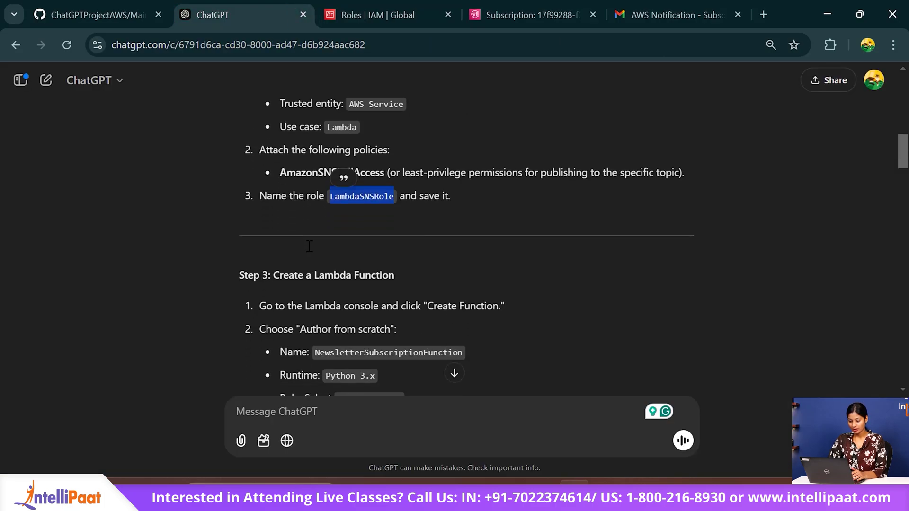
pyautogui.scroll(-2, 370, 215)
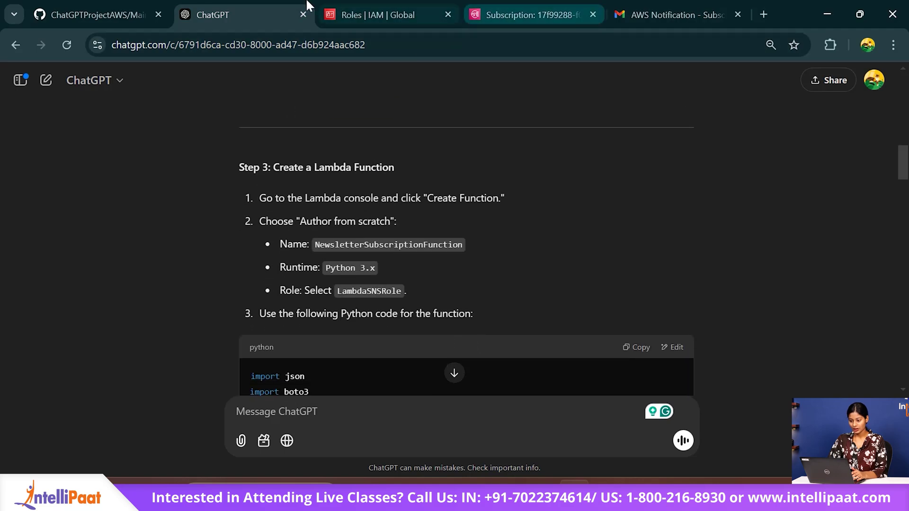
pyautogui.click(337, 7)
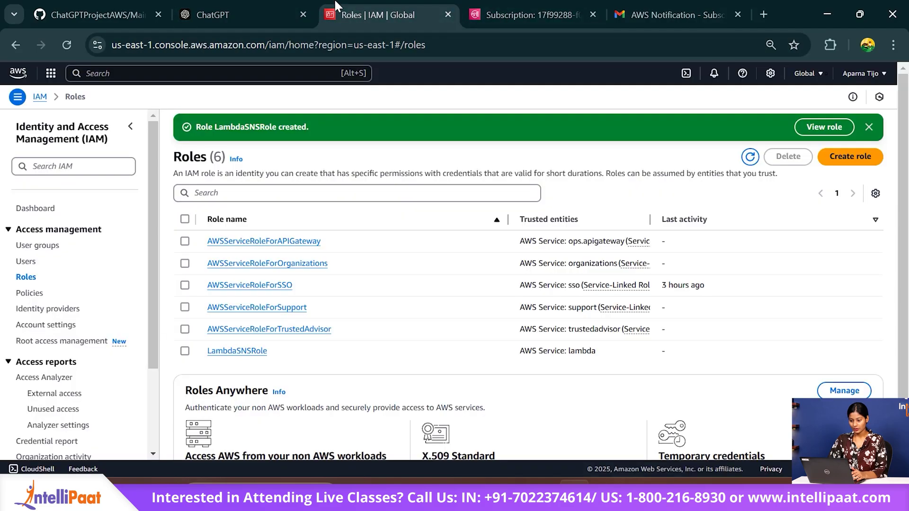
pyautogui.rightClick(25, 75)
pyautogui.click(57, 86)
pyautogui.moveTo(402, 14); pyautogui.dragTo(294, 10)
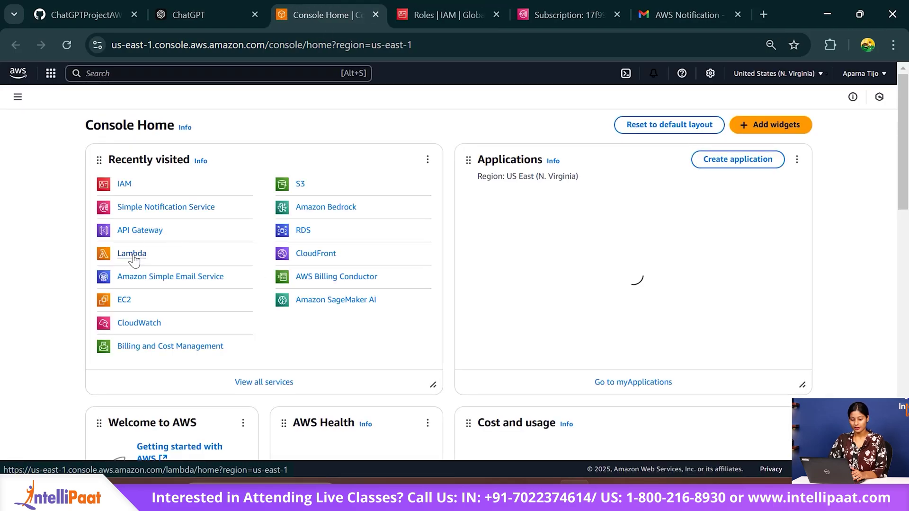
pyautogui.click(133, 256)
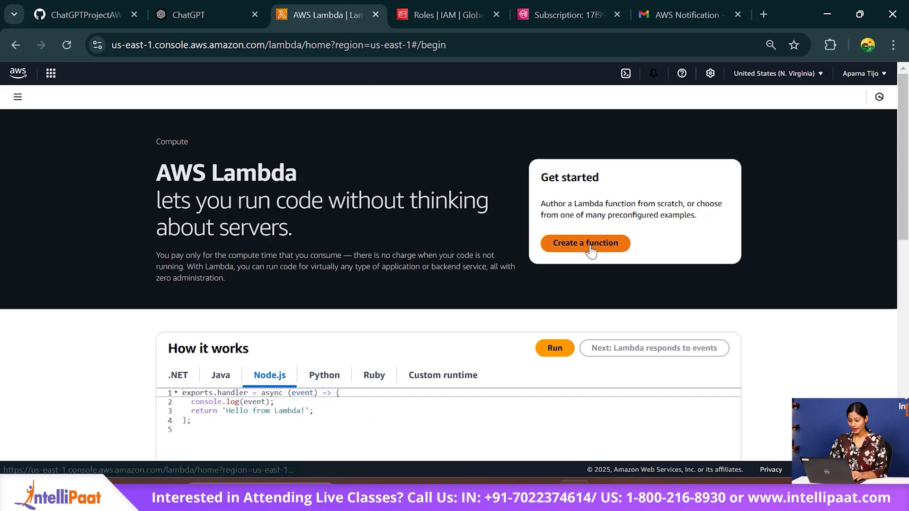
pyautogui.click(591, 247)
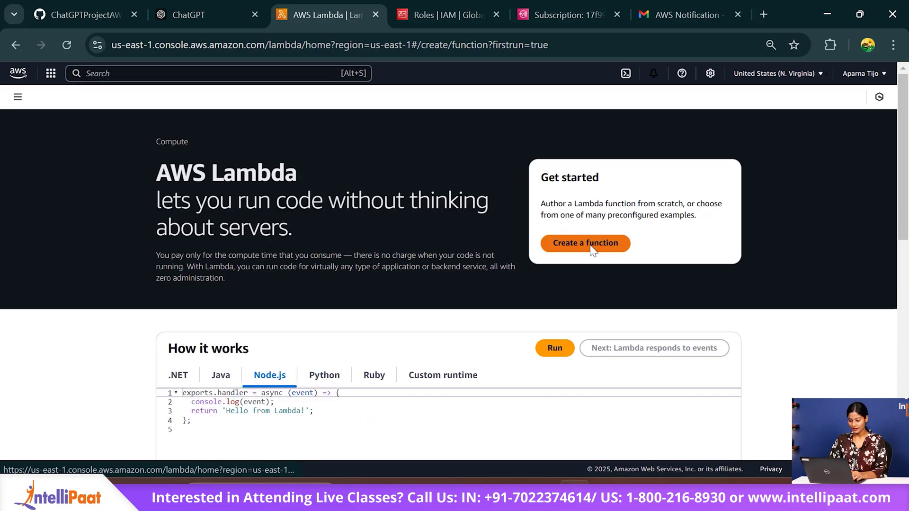
# - Copy the function name NewsletterSubscriptionFunction from the ChatGPT guide and enter it as the new Lambda function's name
pyautogui.hotkey('ctrl', 'shift', 'Tab')
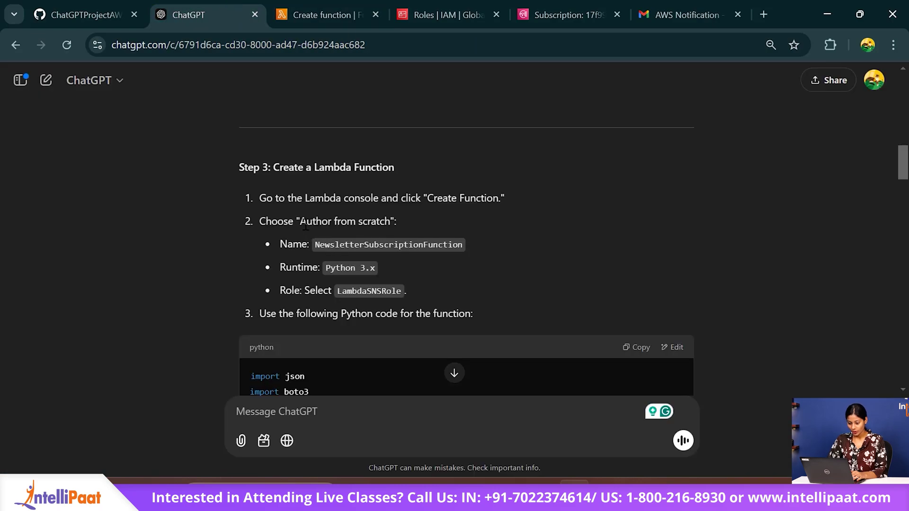
pyautogui.moveTo(314, 246); pyautogui.dragTo(464, 247)
pyautogui.hotkey('ctrl', 'c')
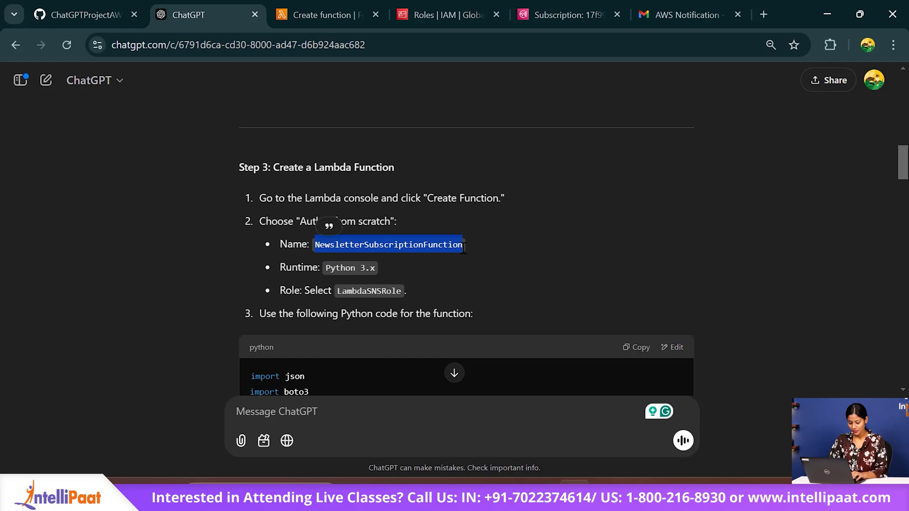
pyautogui.click(330, 6)
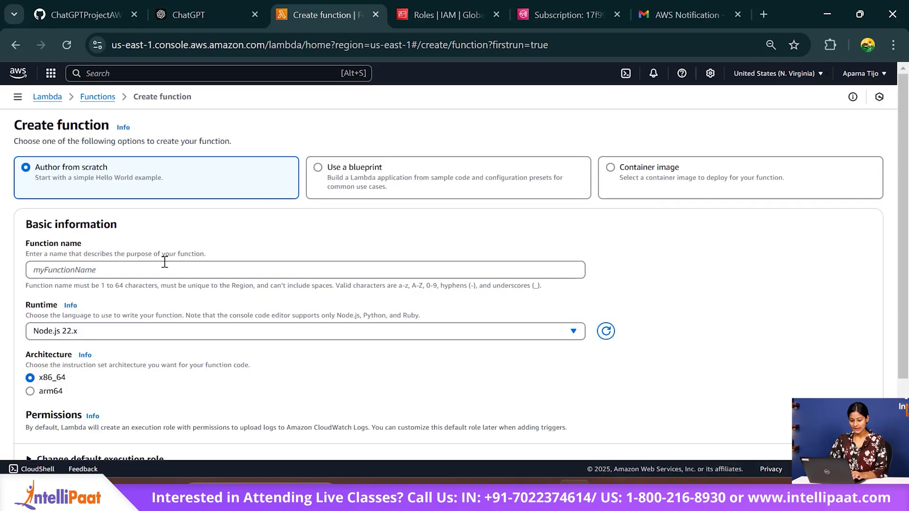
pyautogui.click(81, 272)
pyautogui.hotkey('ctrl', 'v')
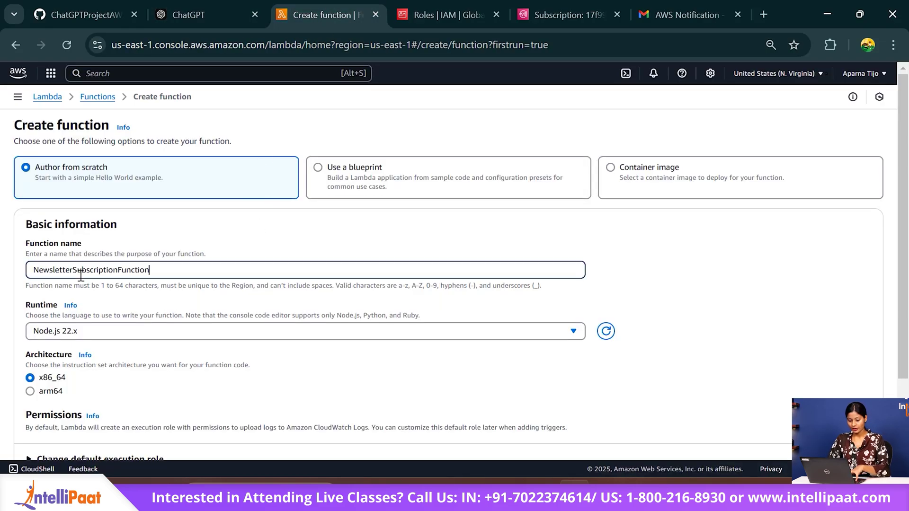
# - Set the new function's runtime to Python 3.13
pyautogui.click(101, 333)
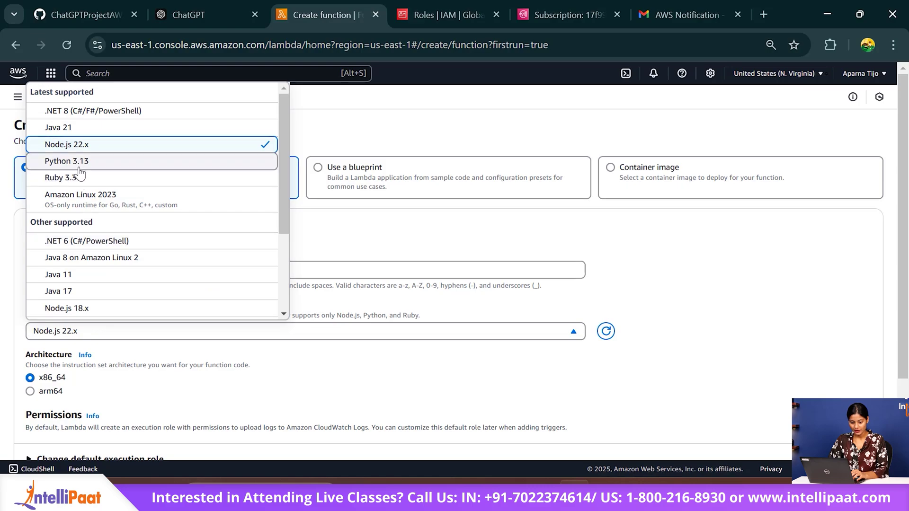
pyautogui.click(79, 163)
pyautogui.scroll(-2, 128, 304)
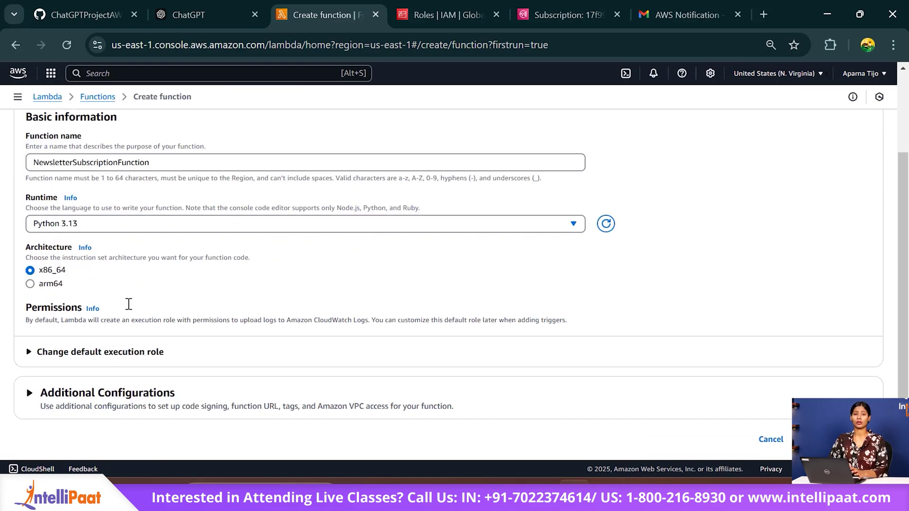
pyautogui.scroll(-1, 128, 304)
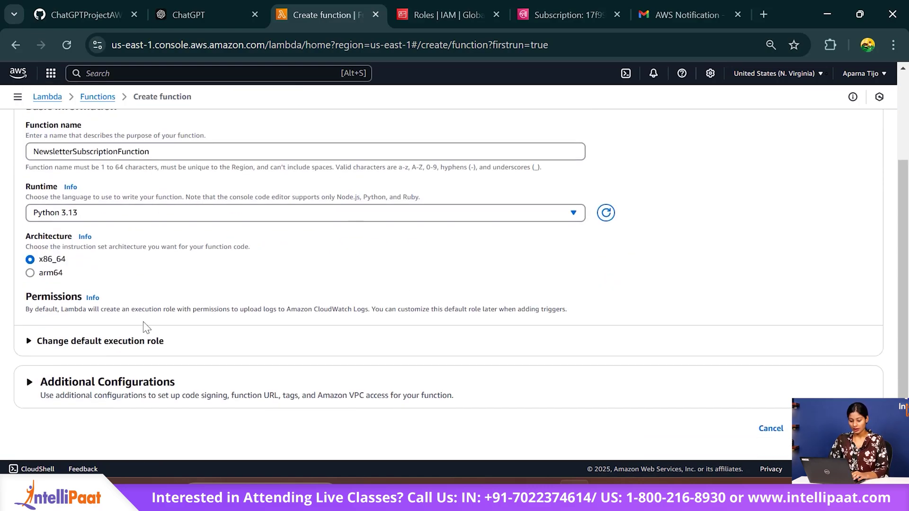
# - Set the execution role to the existing LambdaSNSRole named in the ChatGPT guide, and create the function
pyautogui.click(188, 14)
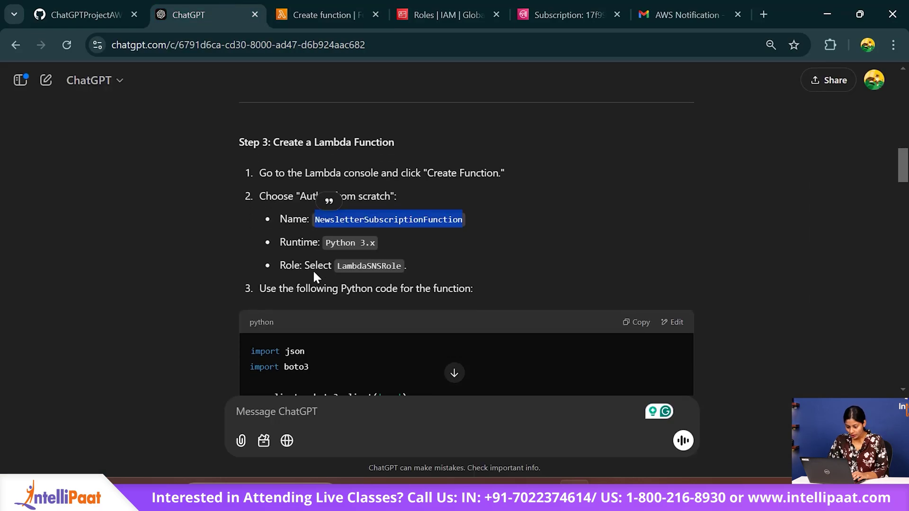
pyautogui.click(293, 5)
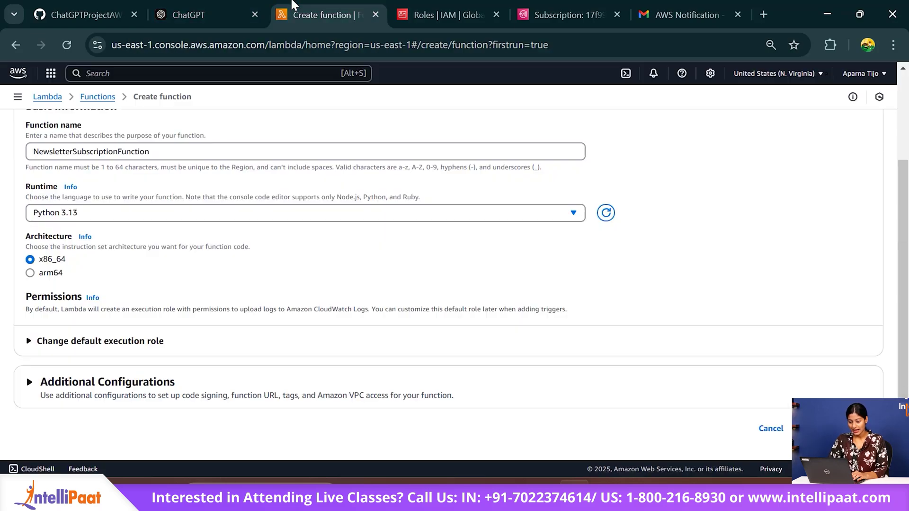
pyautogui.click(58, 343)
pyautogui.click(136, 342)
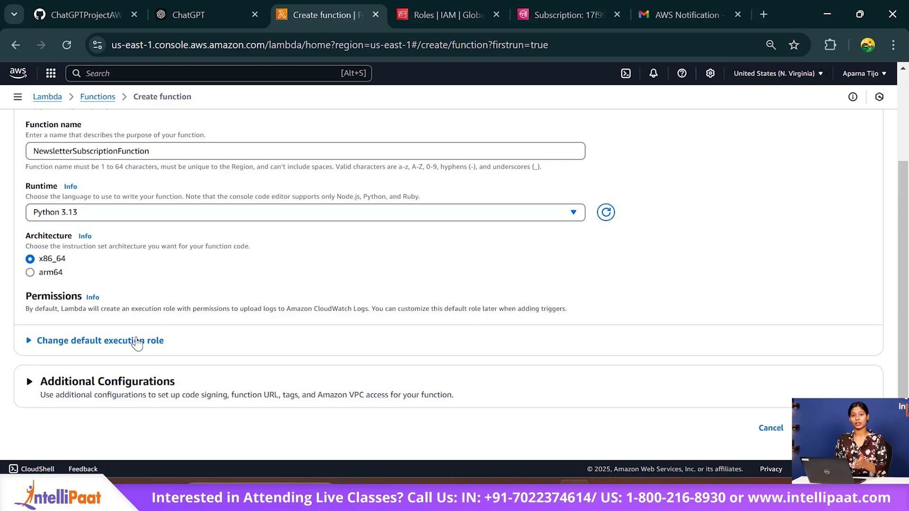
pyautogui.click(137, 342)
pyautogui.scroll(-1, 99, 353)
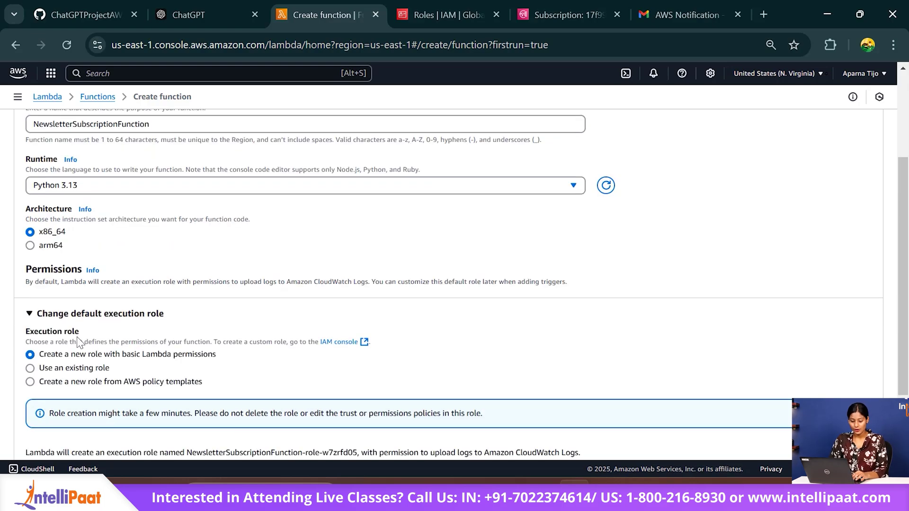
pyautogui.scroll(-2, 78, 342)
pyautogui.click(41, 303)
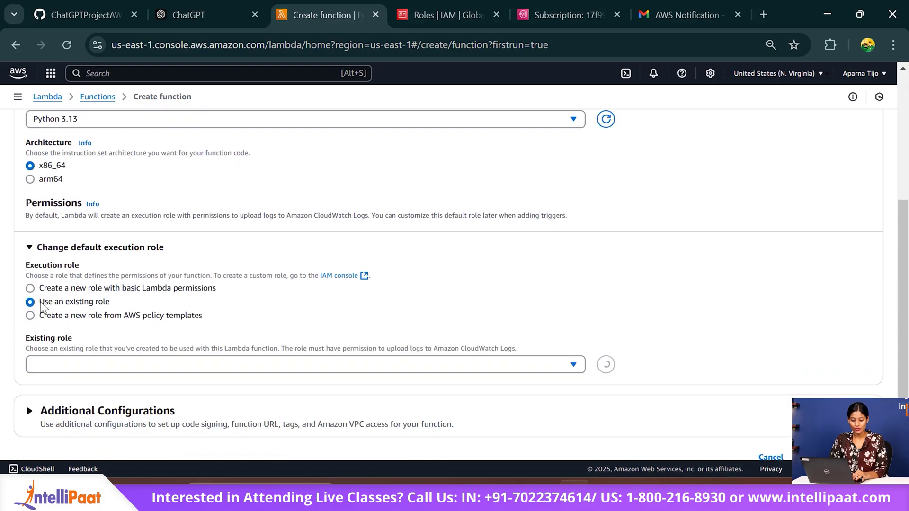
pyautogui.click(76, 362)
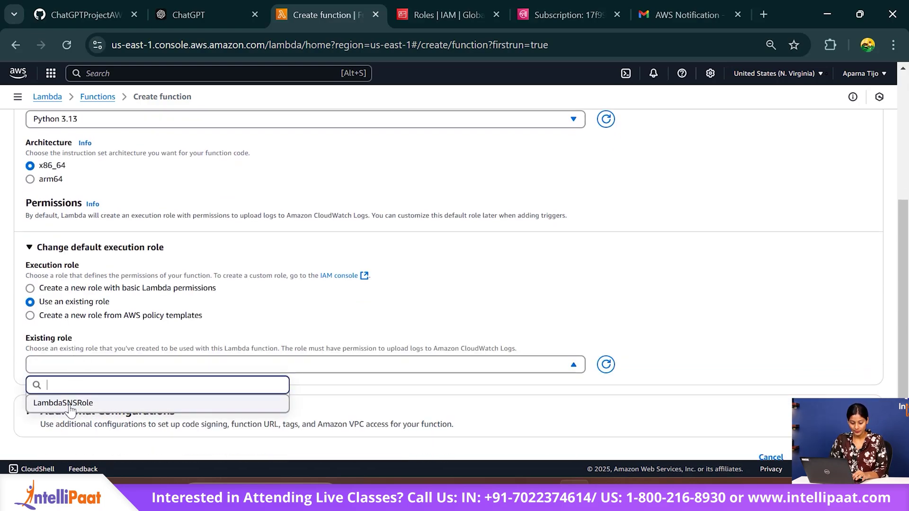
pyautogui.click(71, 408)
pyautogui.scroll(-1, 222, 398)
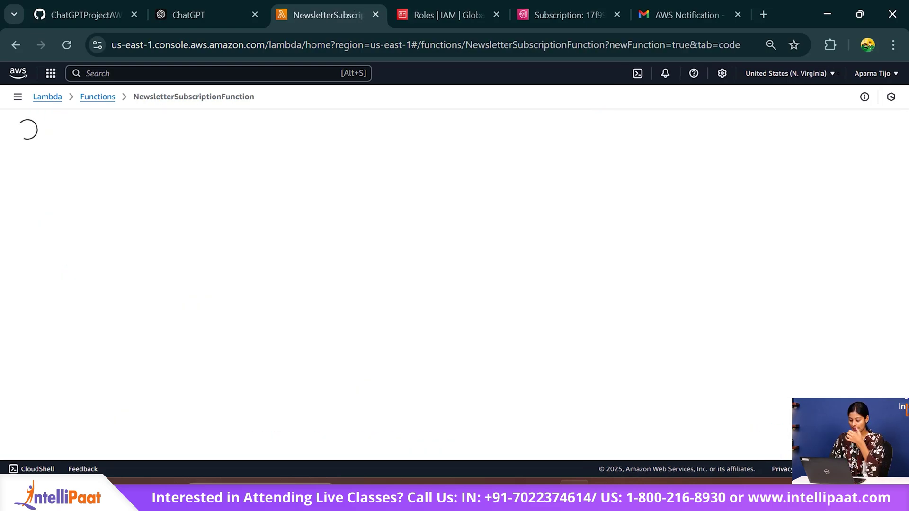
# - Copy the function's Python code from the ChatGPT guide and review its TopicArn line
pyautogui.click(194, 7)
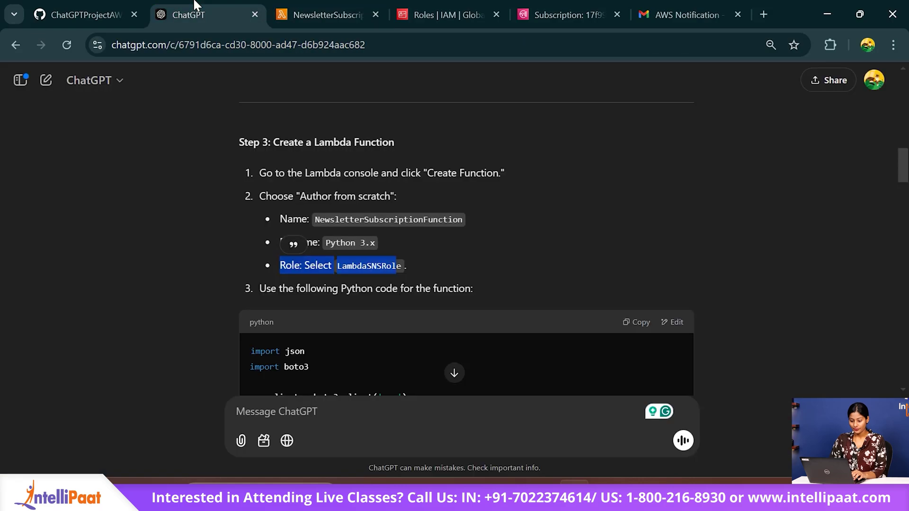
pyautogui.scroll(-3, 396, 344)
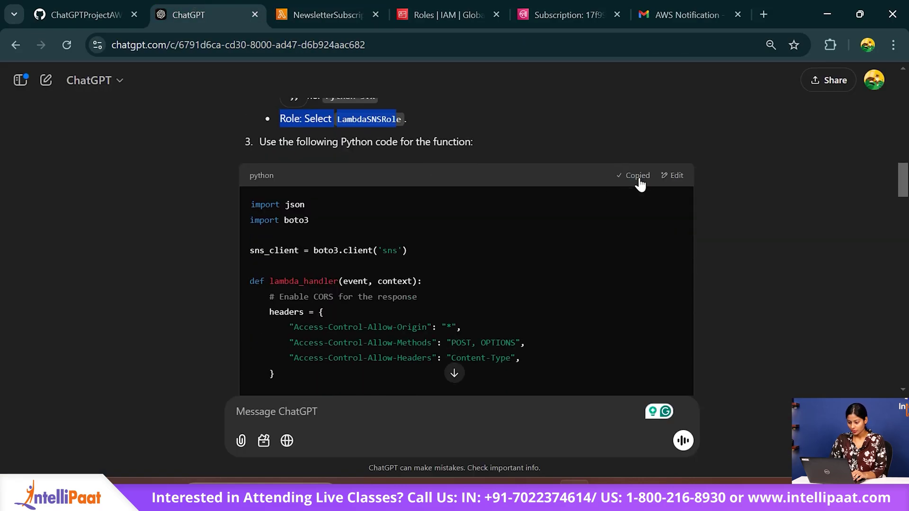
pyautogui.scroll(-6, 421, 345)
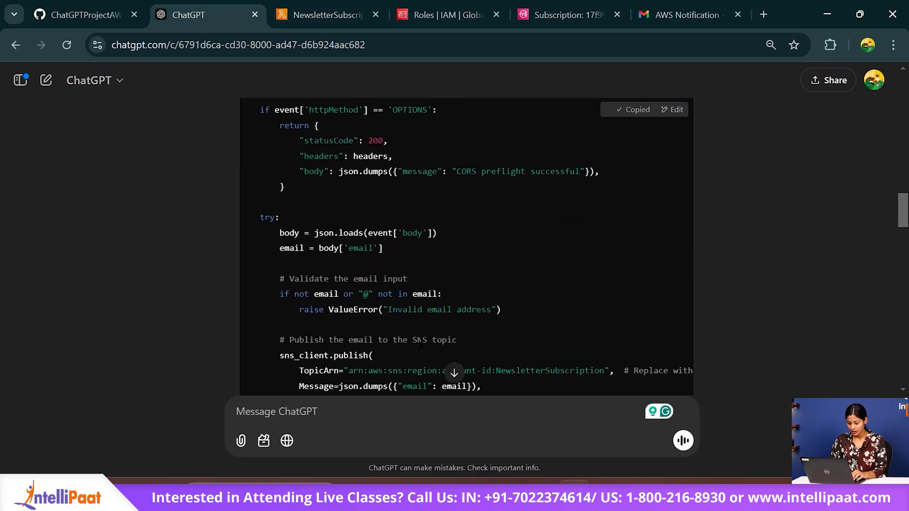
pyautogui.scroll(-2, 421, 344)
pyautogui.hscroll(2, 578, 265)
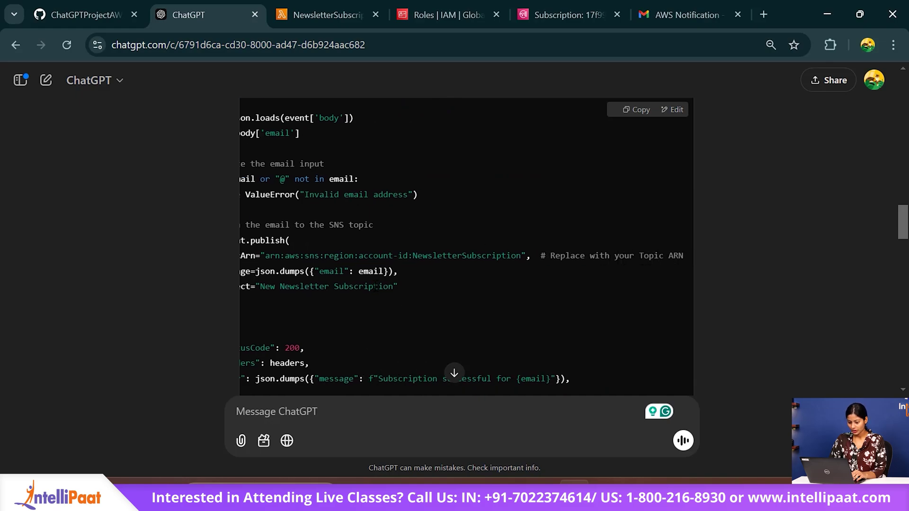
# - Check the new function's code editor, then place the SNS subscription tab beside the Lambda tab and select the subscription's ARN
pyautogui.click(329, 15)
pyautogui.scroll(-5, 267, 383)
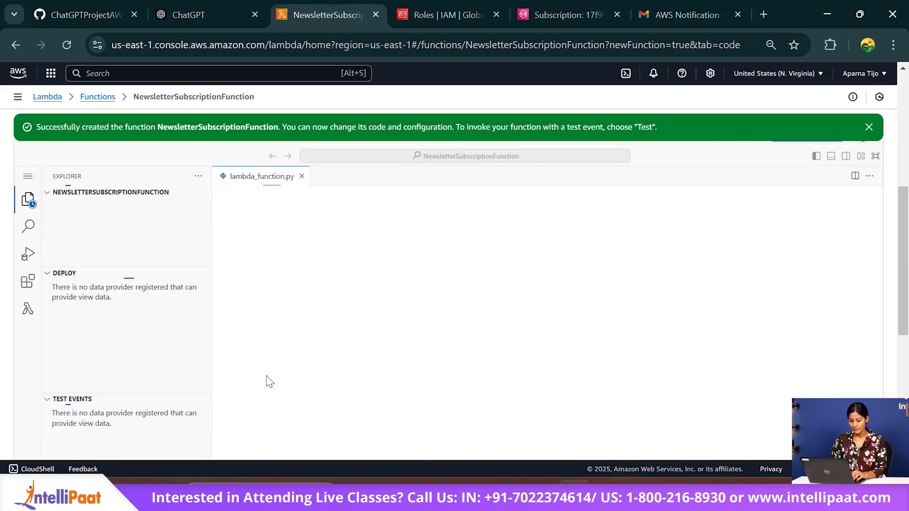
pyautogui.click(534, 6)
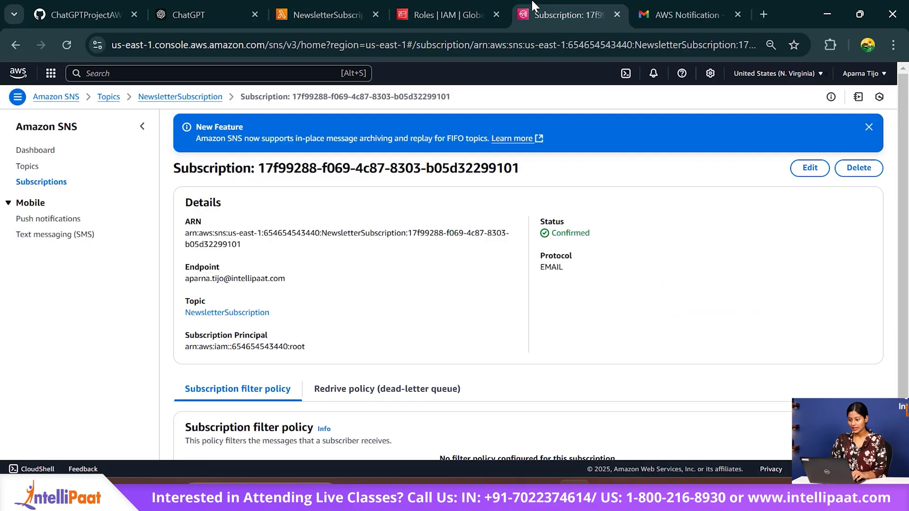
pyautogui.moveTo(577, 13); pyautogui.dragTo(447, 10)
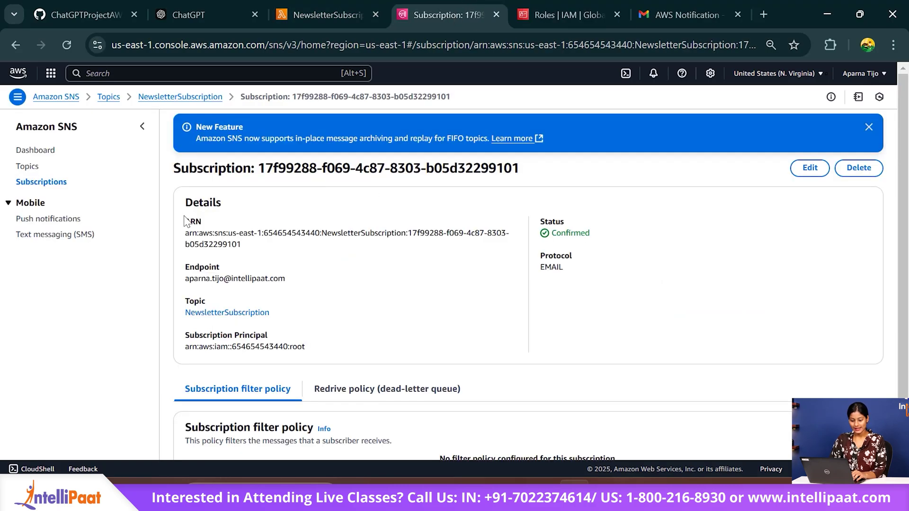
pyautogui.moveTo(187, 234); pyautogui.dragTo(243, 251)
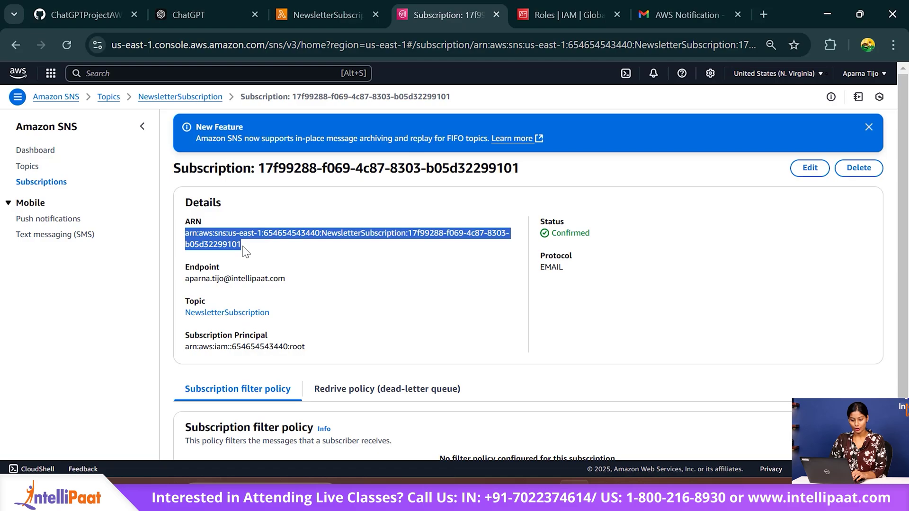
# - Accept the latest deployed version in the Lambda editor and replace all of lambda_function.py with the copied Python code
pyautogui.click(289, 7)
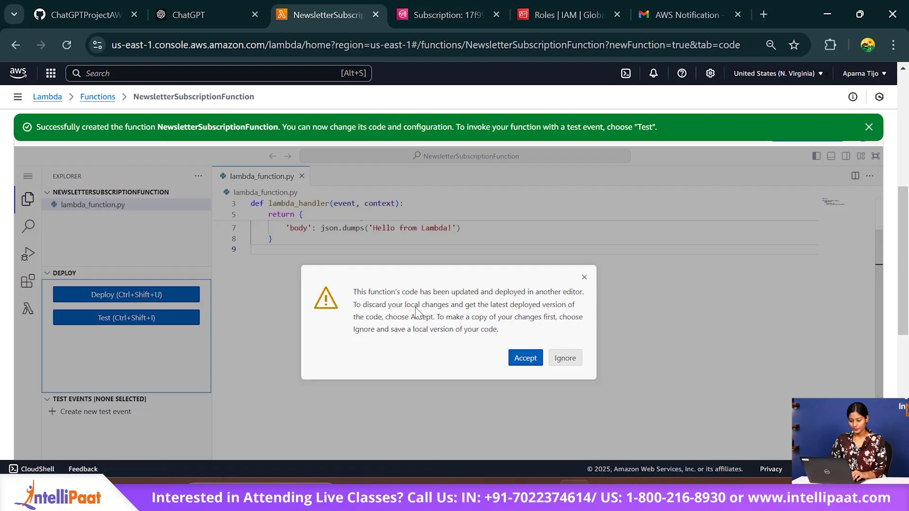
pyautogui.click(525, 356)
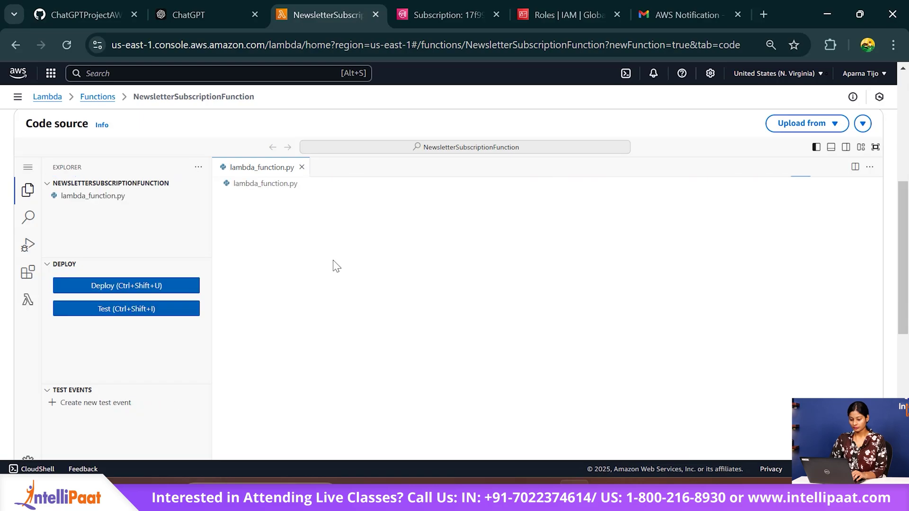
pyautogui.scroll(3, 317, 238)
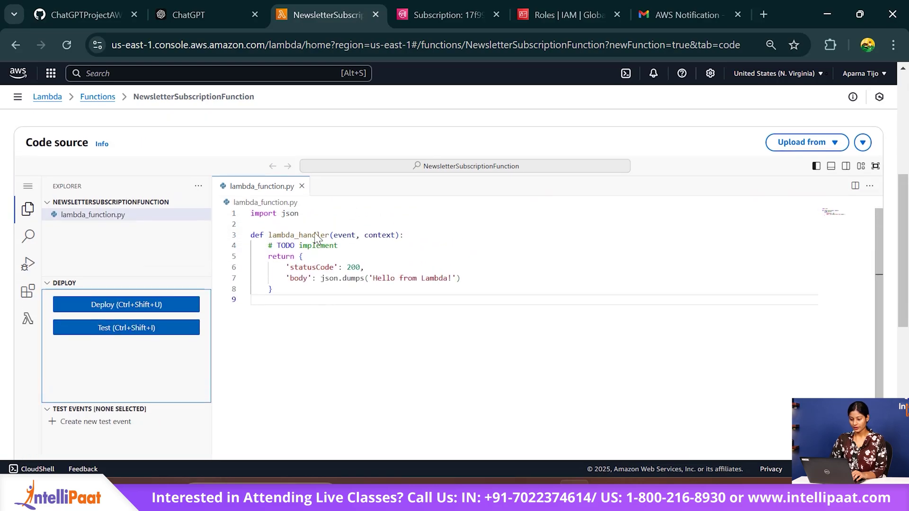
pyautogui.click(337, 270)
pyautogui.hotkey('ctrl', 'a')
pyautogui.hotkey('ctrl', 'v')
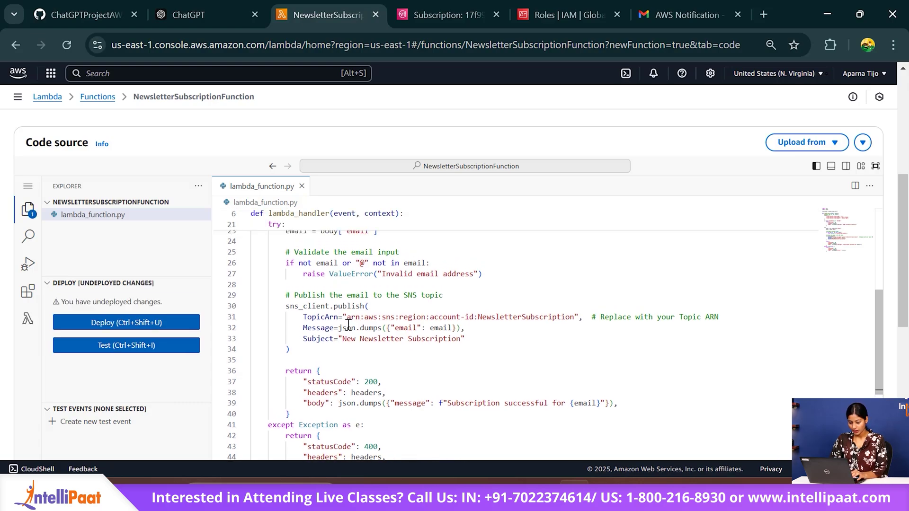
# - Replace the placeholder TopicArn value in lambda_function.py with the ARN copied from the SNS subscription, and deploy the function
pyautogui.moveTo(347, 317); pyautogui.dragTo(576, 319)
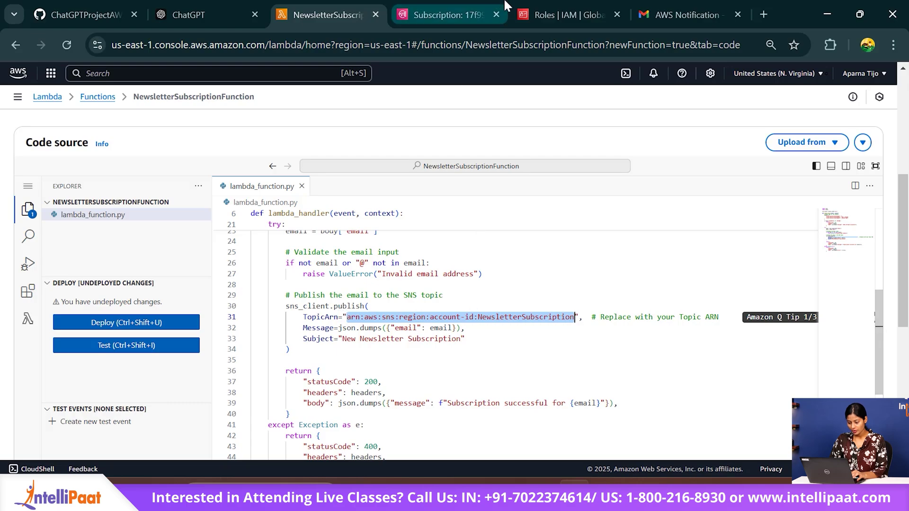
pyautogui.click(448, 15)
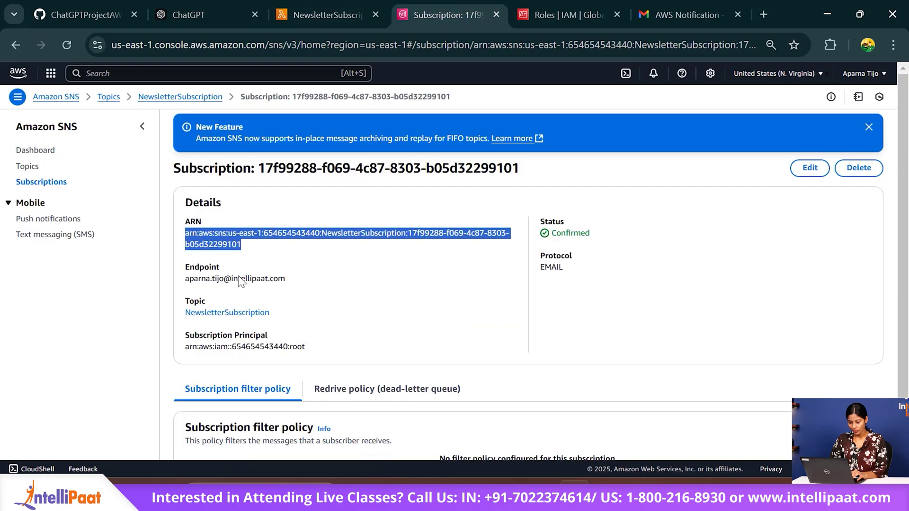
pyautogui.rightClick(237, 240)
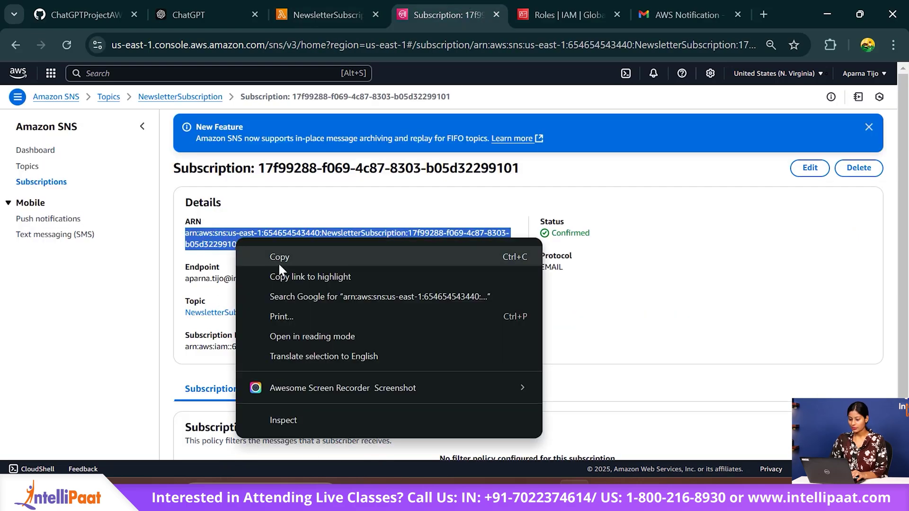
pyautogui.click(277, 262)
pyautogui.click(327, 15)
pyautogui.hotkey('ctrl', 'v')
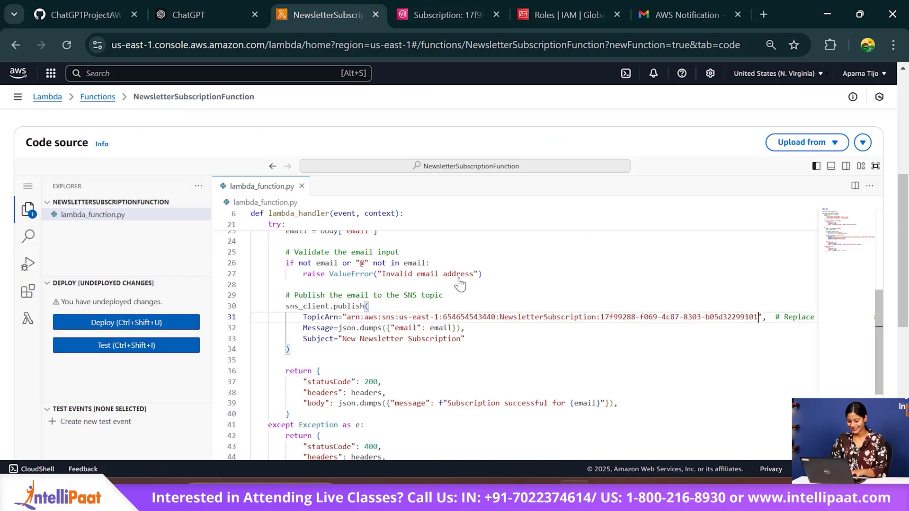
pyautogui.click(109, 330)
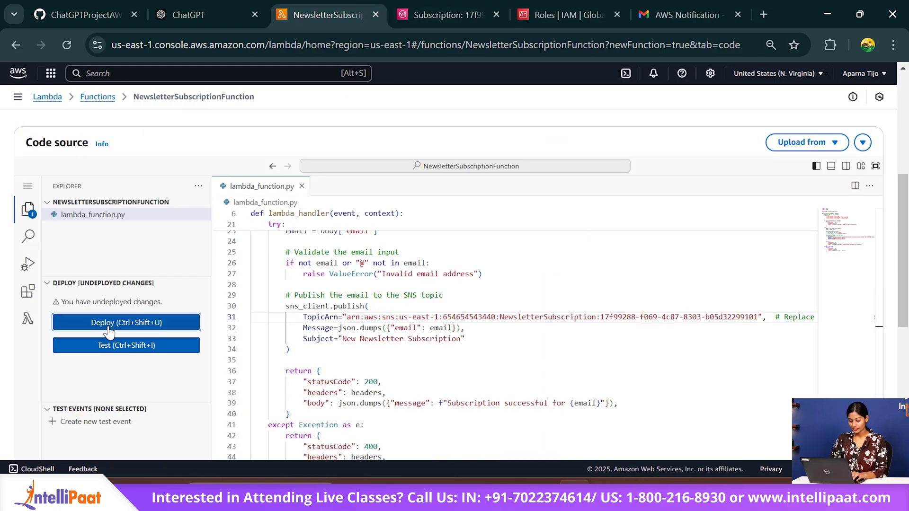
# - Review the ChatGPT guide's API Gateway step, and open API Gateway in a new AWS console tab placed beside the ChatGPT tab
pyautogui.click(225, 14)
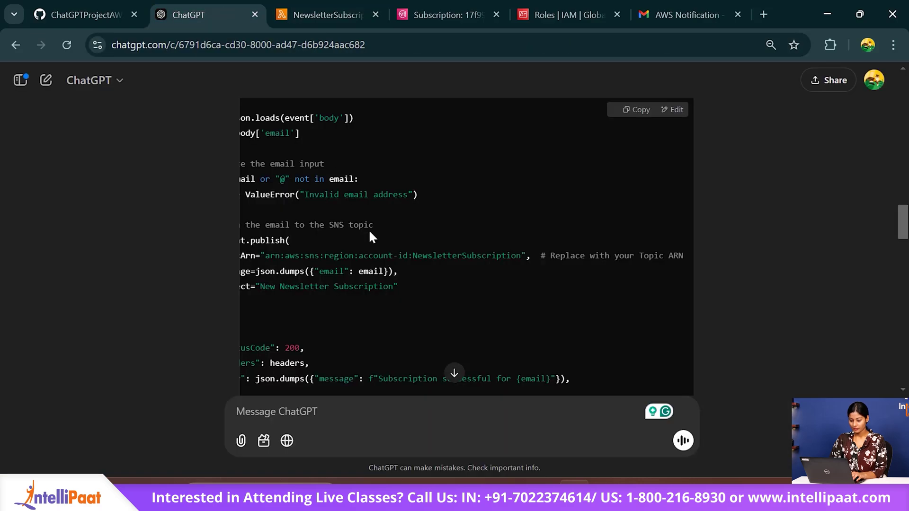
pyautogui.scroll(-10, 369, 229)
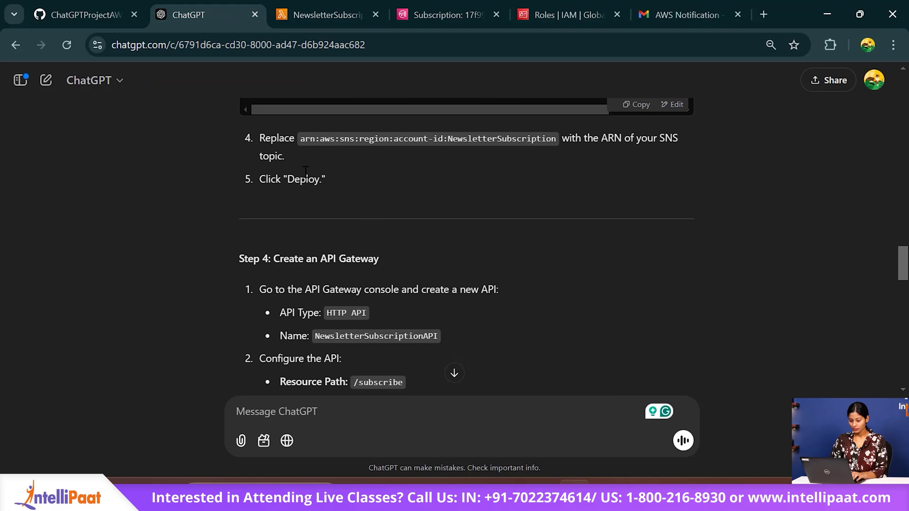
pyautogui.scroll(-3, 320, 191)
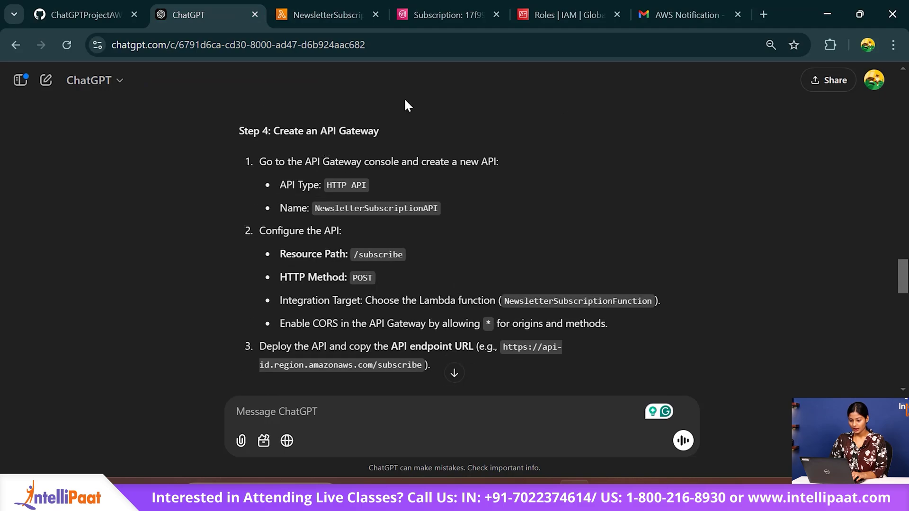
pyautogui.click(327, 15)
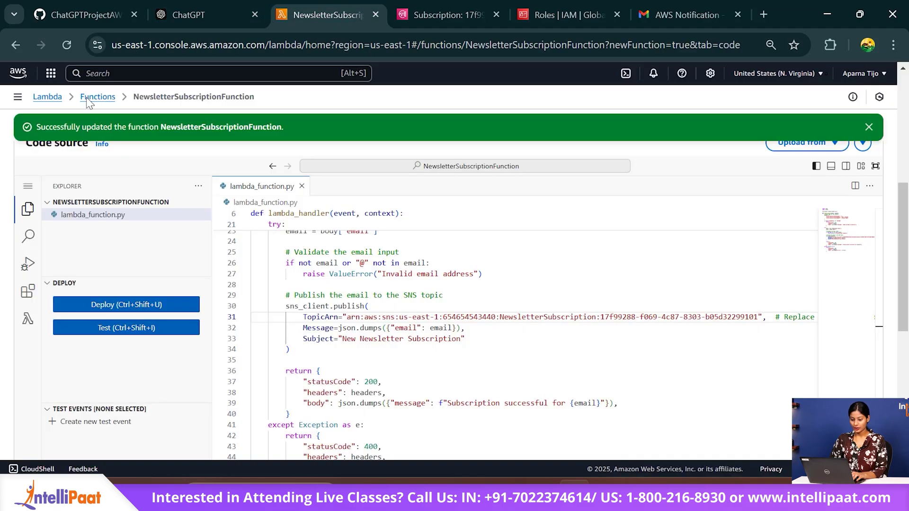
pyautogui.rightClick(16, 78)
pyautogui.click(44, 86)
pyautogui.click(306, 5)
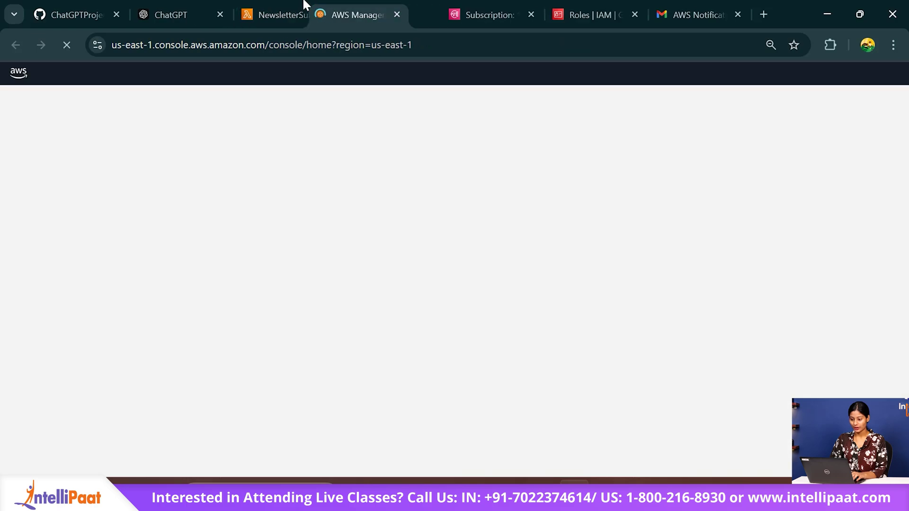
pyautogui.moveTo(306, 5); pyautogui.dragTo(286, 6)
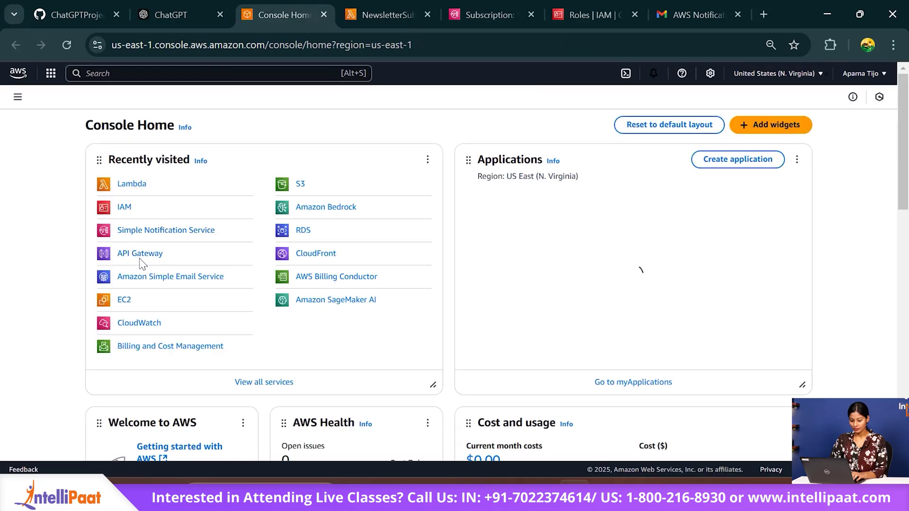
pyautogui.click(136, 256)
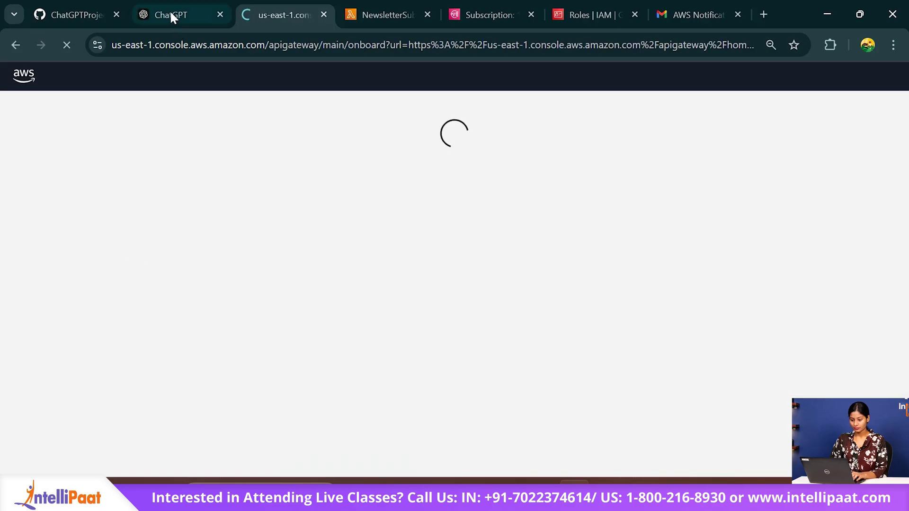
# - Ask ChatGPT "can you use REST API instead of HTTP API" to get adjusted setup instructions
pyautogui.click(172, 16)
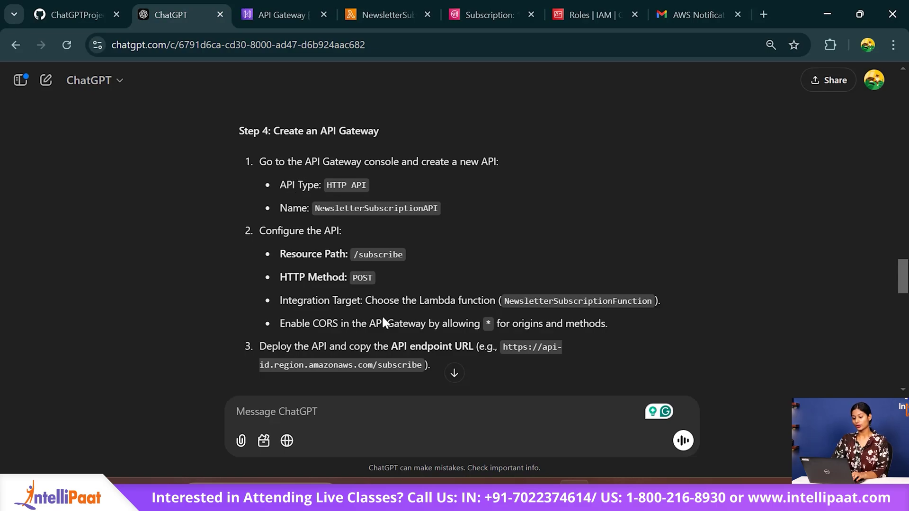
pyautogui.scroll(-4, 382, 315)
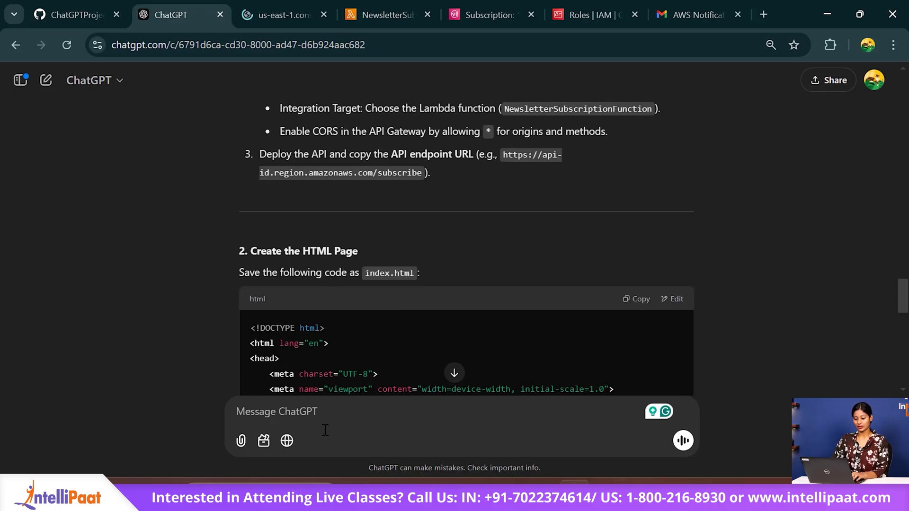
pyautogui.write('c')
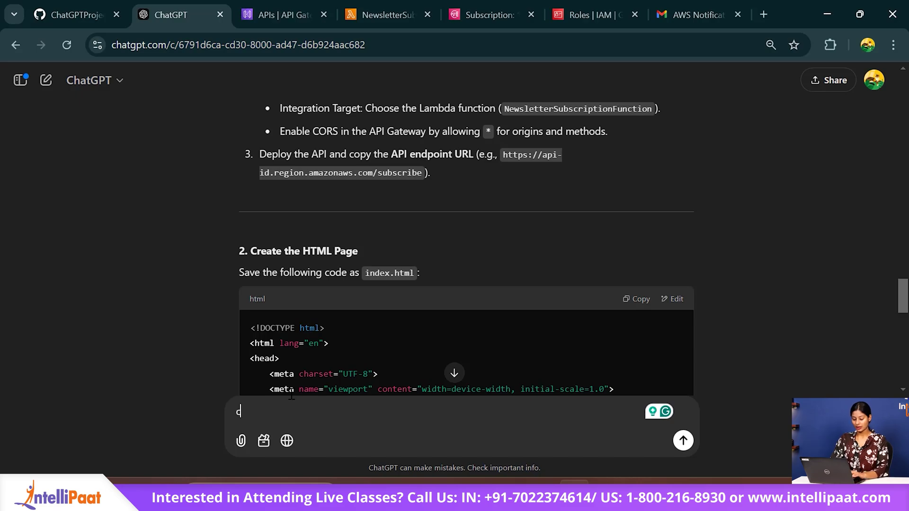
pyautogui.write('an you use RES')
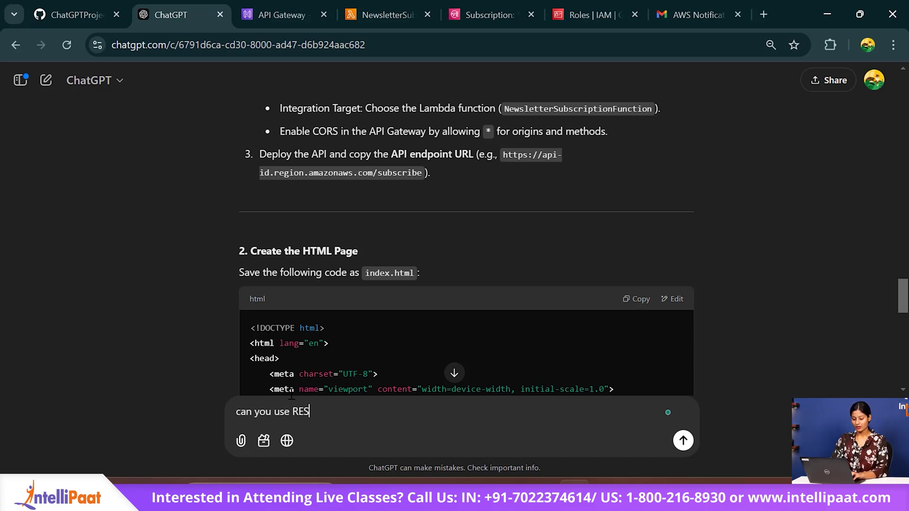
pyautogui.write('T APO ')
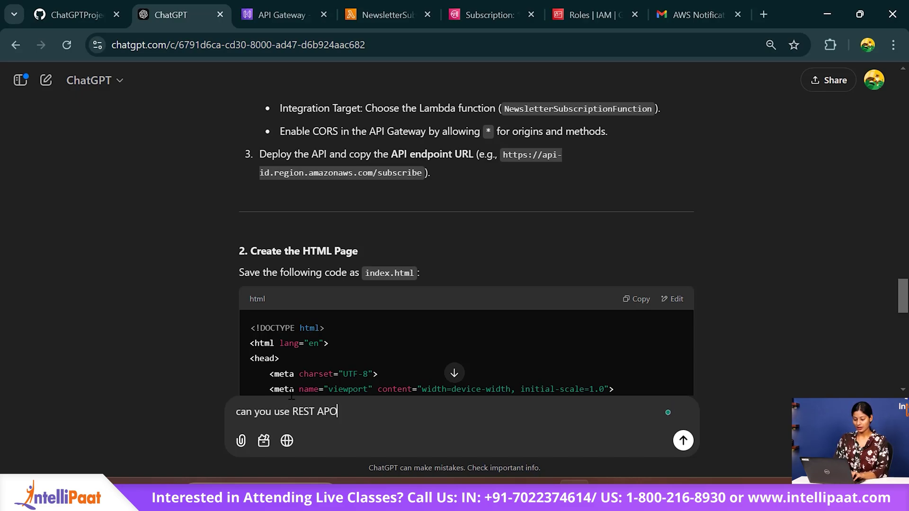
pyautogui.press('BackSpace')
pyautogui.press('BackSpace')
pyautogui.write('I instead of HTTP API')
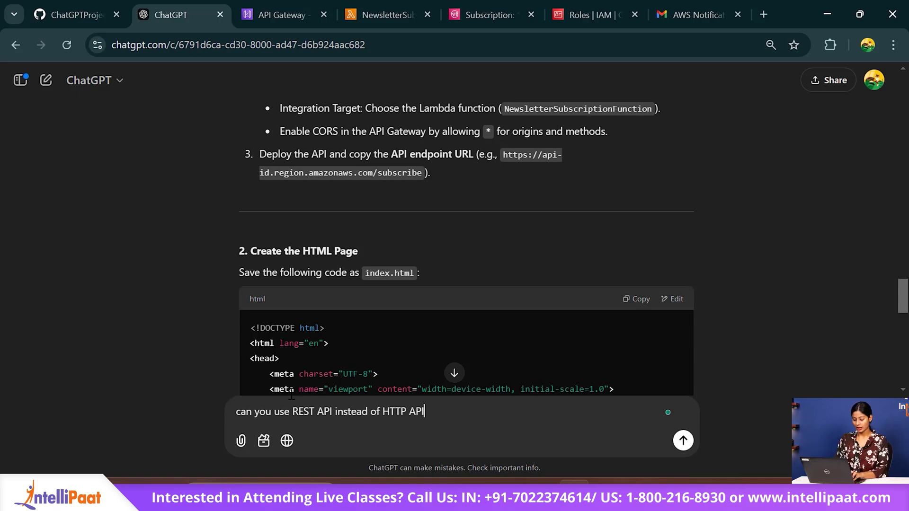
pyautogui.press('Return')
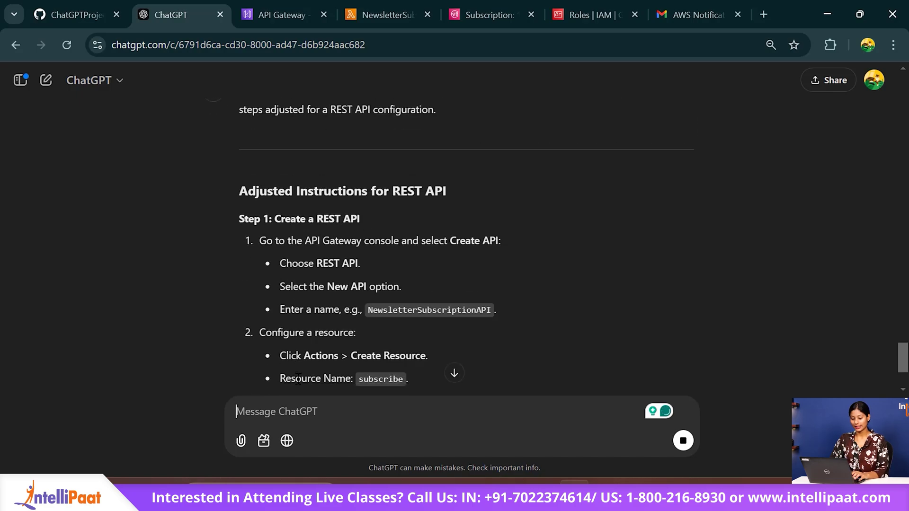
# - Build a new REST API in API Gateway named NewsletterSubscriptionAPI, copying the name from ChatGPT's adjusted instructions
pyautogui.click(316, 6)
pyautogui.scroll(-8, 308, 291)
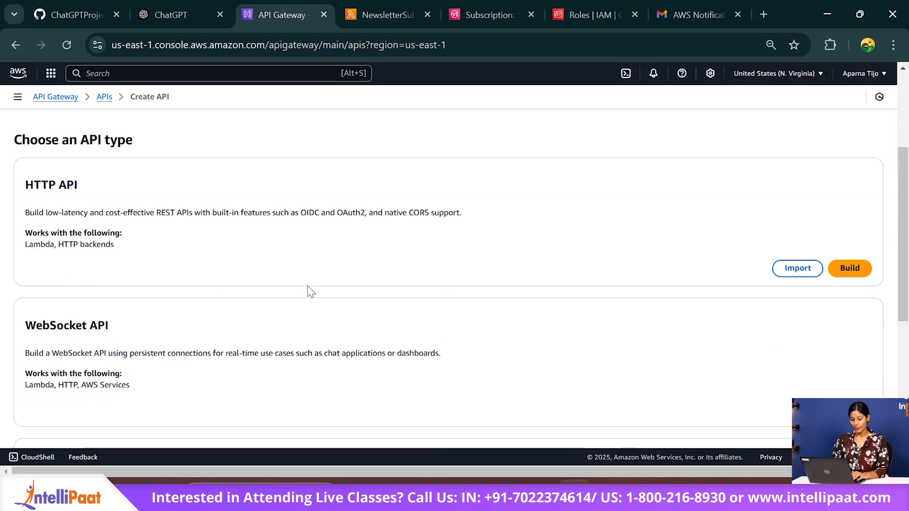
pyautogui.click(842, 374)
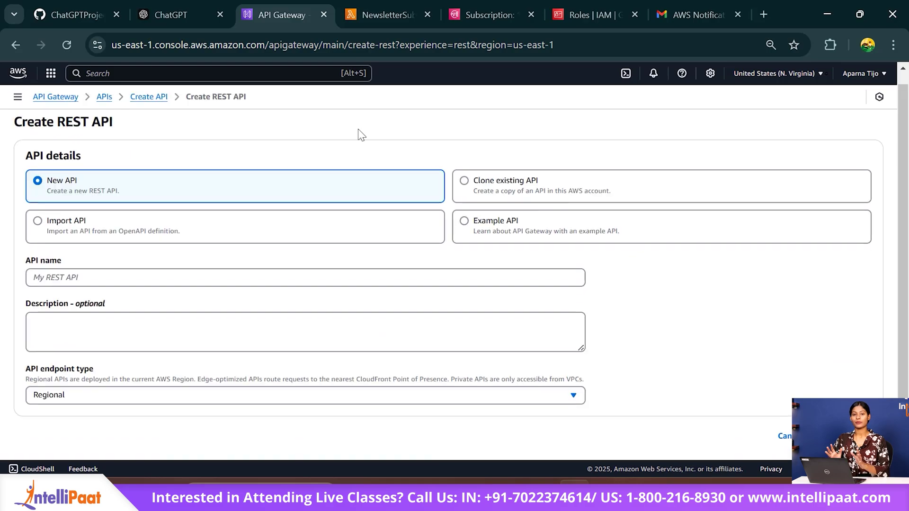
pyautogui.click(176, 10)
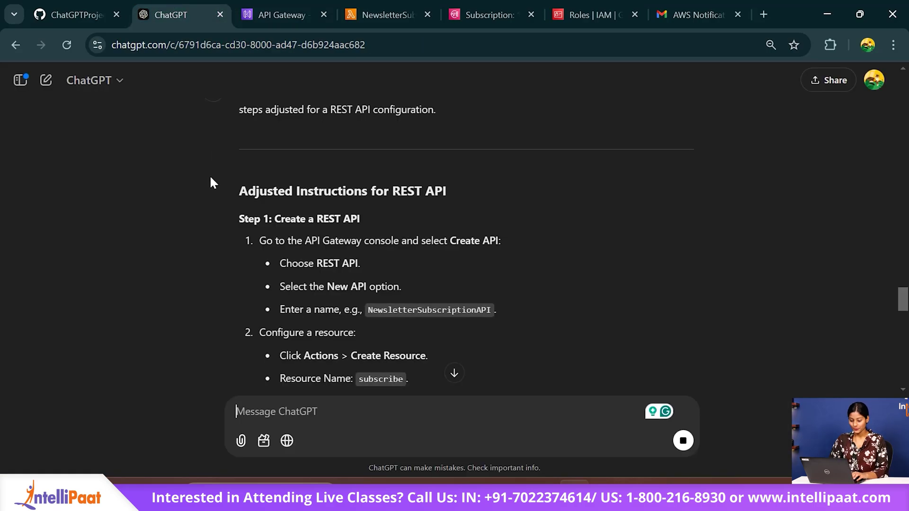
pyautogui.scroll(-1, 209, 175)
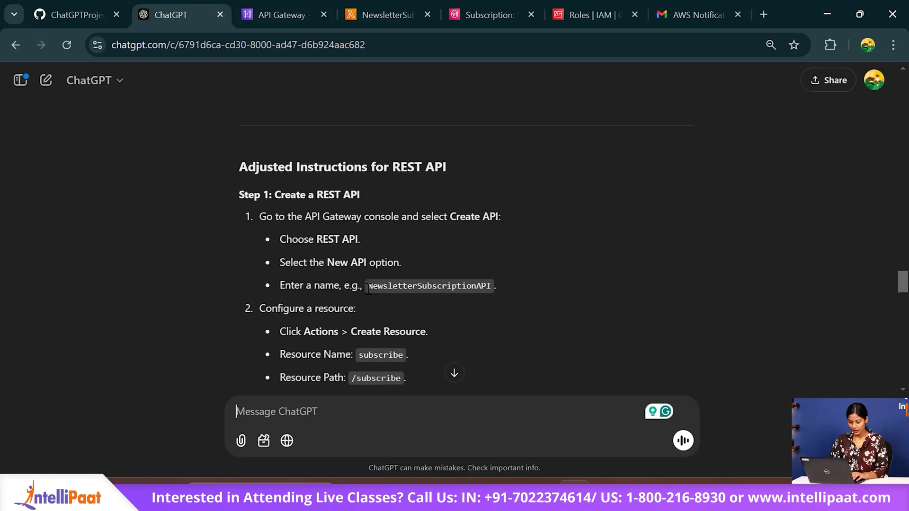
pyautogui.moveTo(489, 288); pyautogui.dragTo(369, 287)
pyautogui.hotkey('ctrl', 'c')
pyautogui.click(386, 14)
pyautogui.click(279, 9)
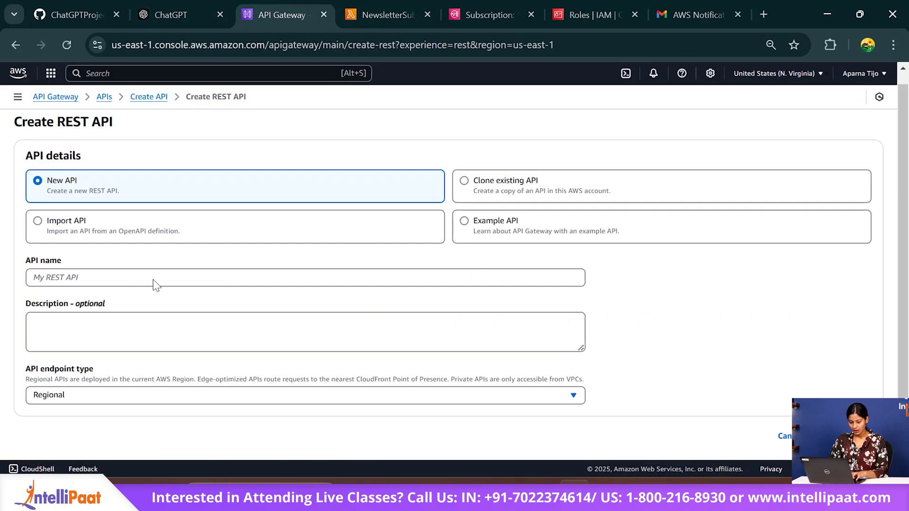
pyautogui.click(102, 277)
pyautogui.hotkey('ctrl', 'v')
pyautogui.scroll(-1, 563, 413)
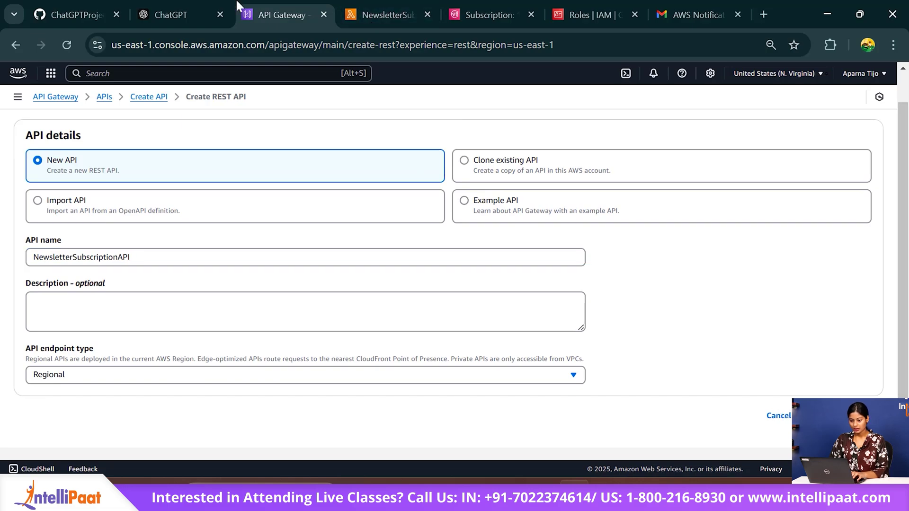
# - Create a resource named subscribe under the root path of the new REST API, with CORS enabled, as the guide instructs
pyautogui.click(213, 4)
pyautogui.scroll(-2, 299, 263)
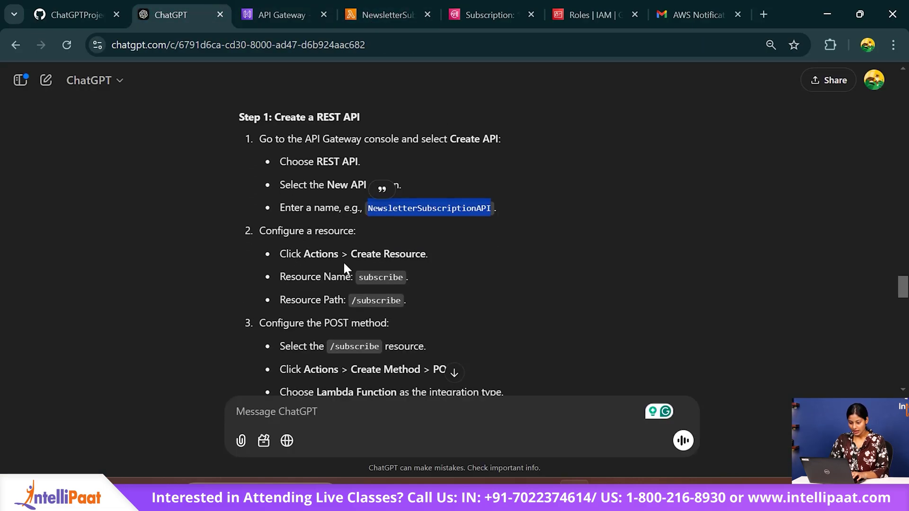
pyautogui.moveTo(355, 277); pyautogui.dragTo(411, 285)
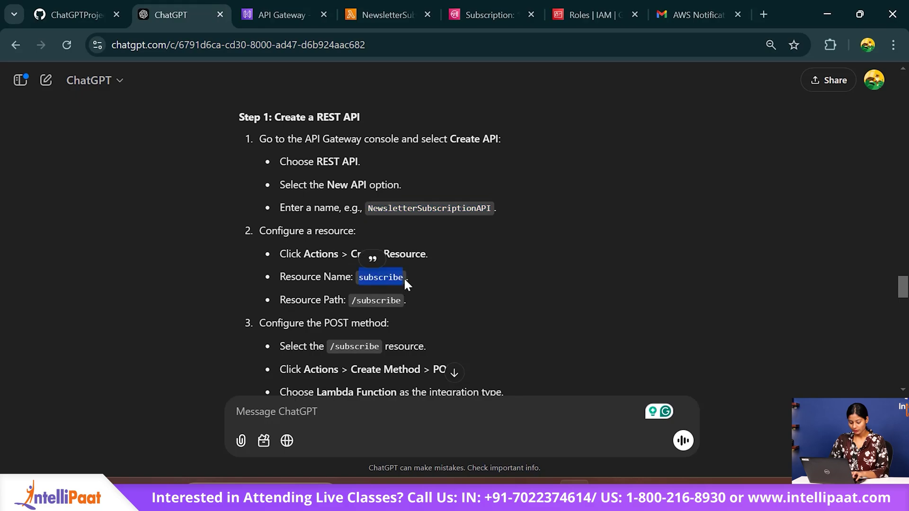
pyautogui.click(281, 15)
pyautogui.click(232, 142)
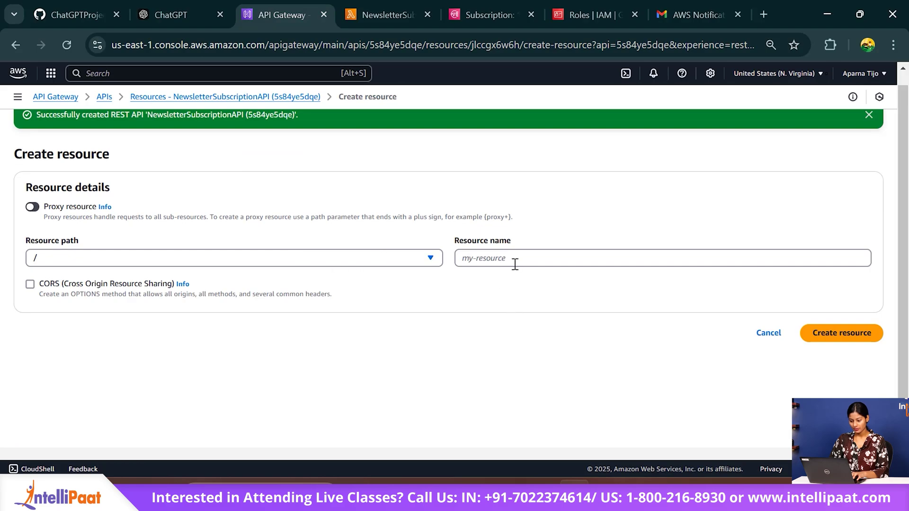
pyautogui.click(515, 264)
pyautogui.write('subscribe')
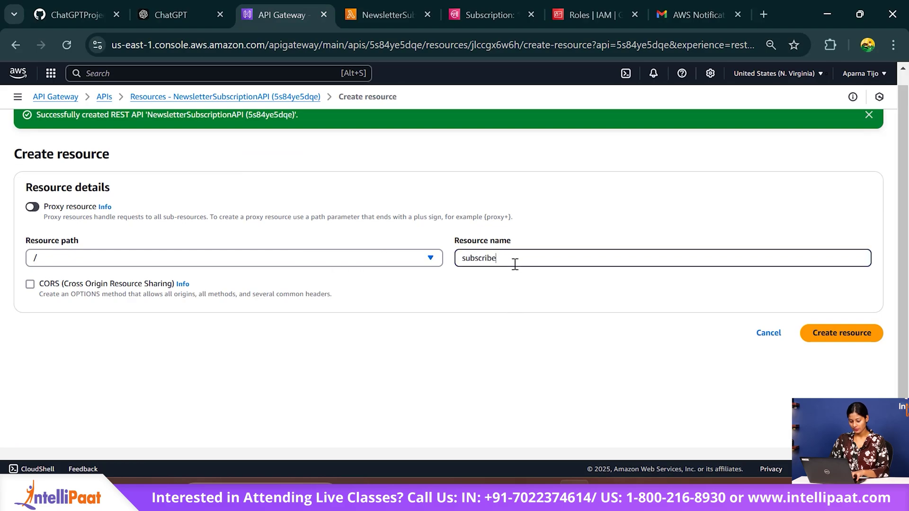
pyautogui.click(31, 284)
pyautogui.click(812, 346)
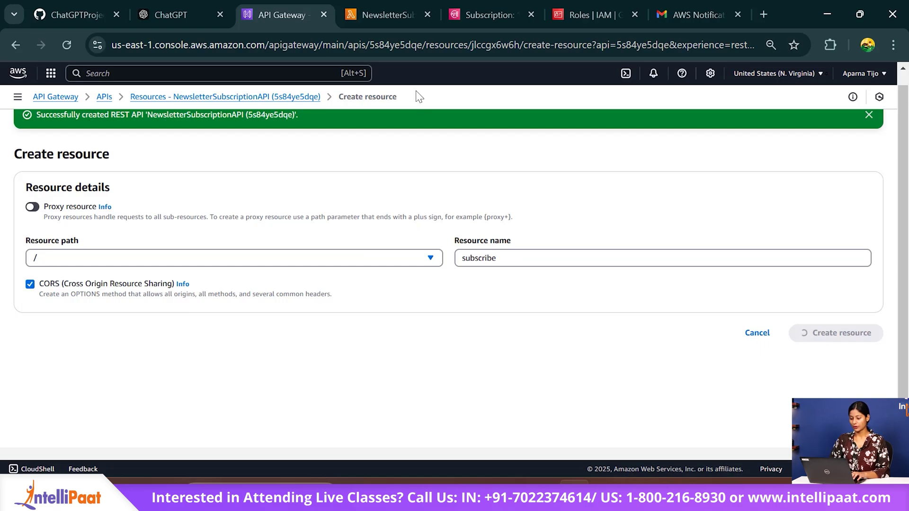
# - Following ChatGPT's POST method instructions, begin a new method on the /subscribe resource and set its type to POST with Lambda function integration
pyautogui.click(171, 14)
pyautogui.scroll(-3, 251, 205)
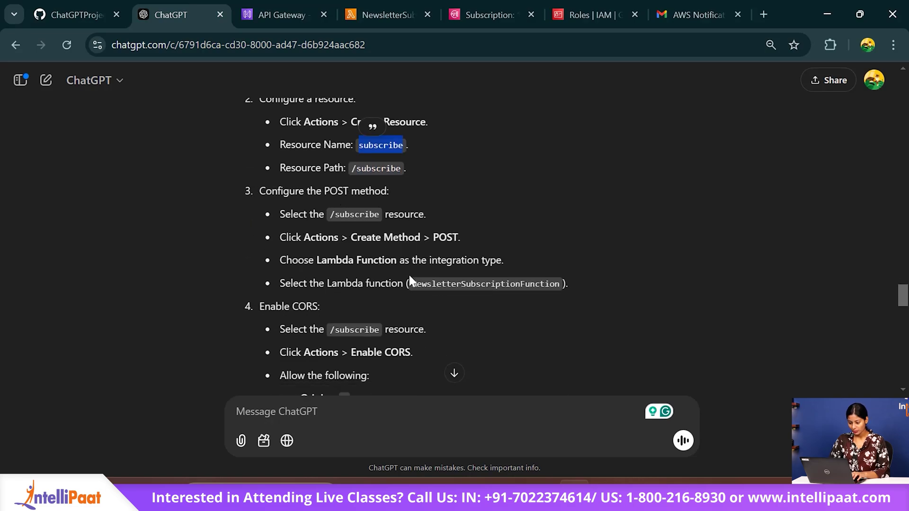
pyautogui.click(307, 7)
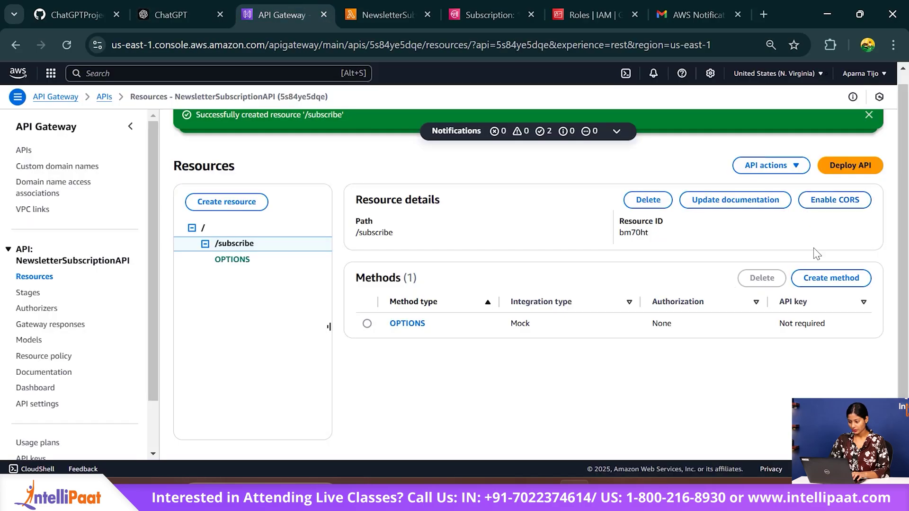
pyautogui.click(830, 278)
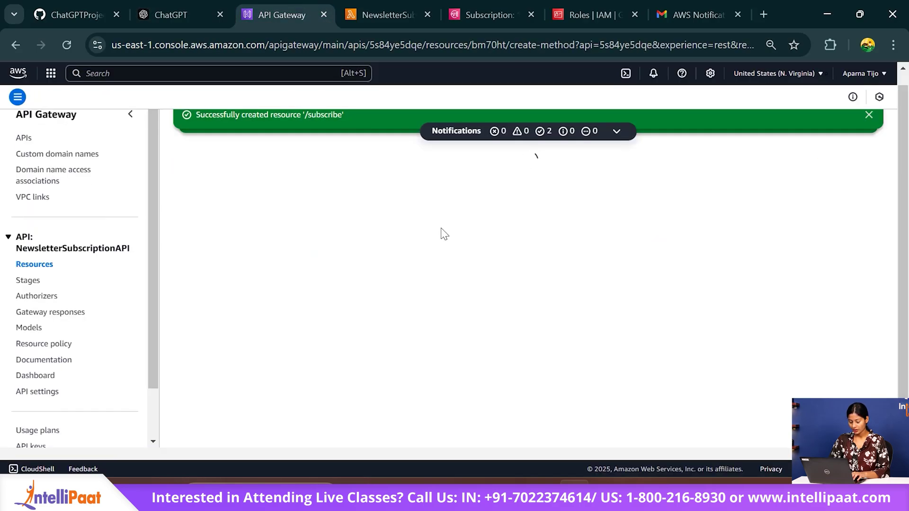
pyautogui.click(120, 238)
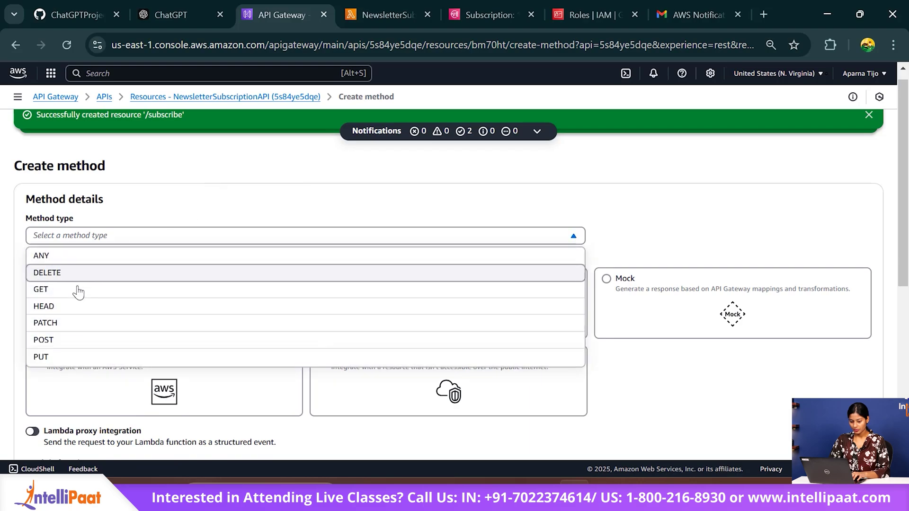
pyautogui.click(44, 339)
pyautogui.scroll(-3, 51, 347)
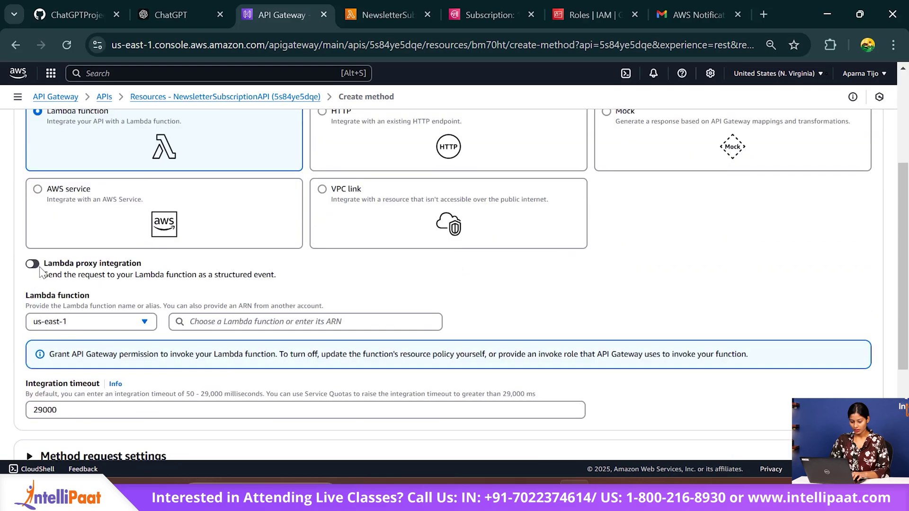
# - Turn on Lambda proxy integration, choose the newsletter subscription Lambda function in us-east-1, and create the POST method
pyautogui.click(218, 325)
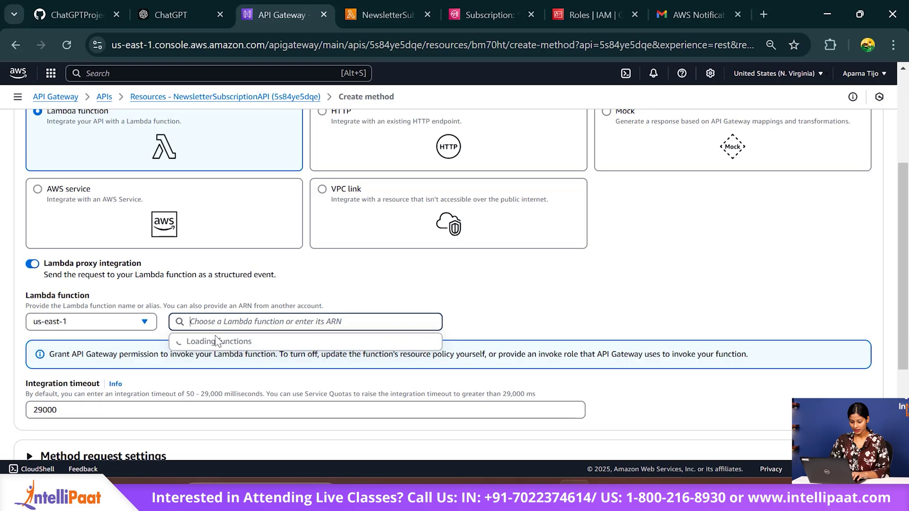
pyautogui.click(211, 348)
pyautogui.scroll(-3, 211, 351)
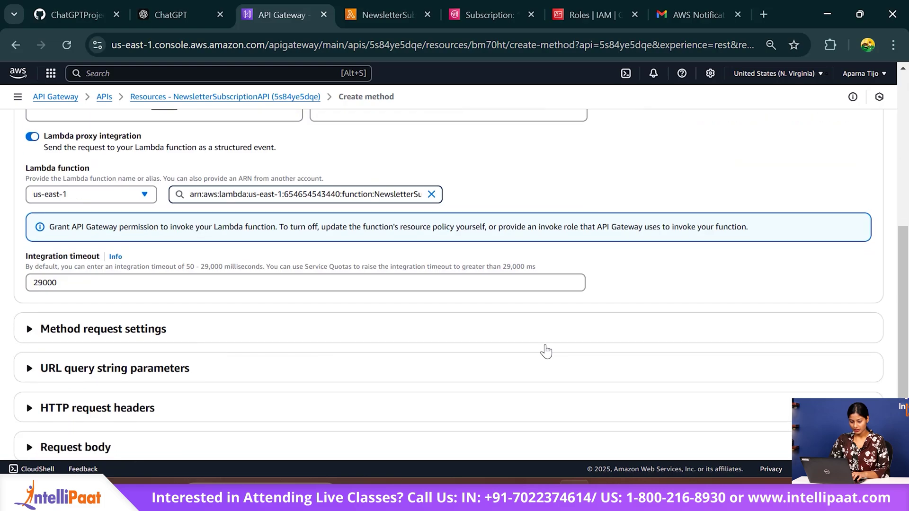
pyautogui.scroll(-3, 544, 349)
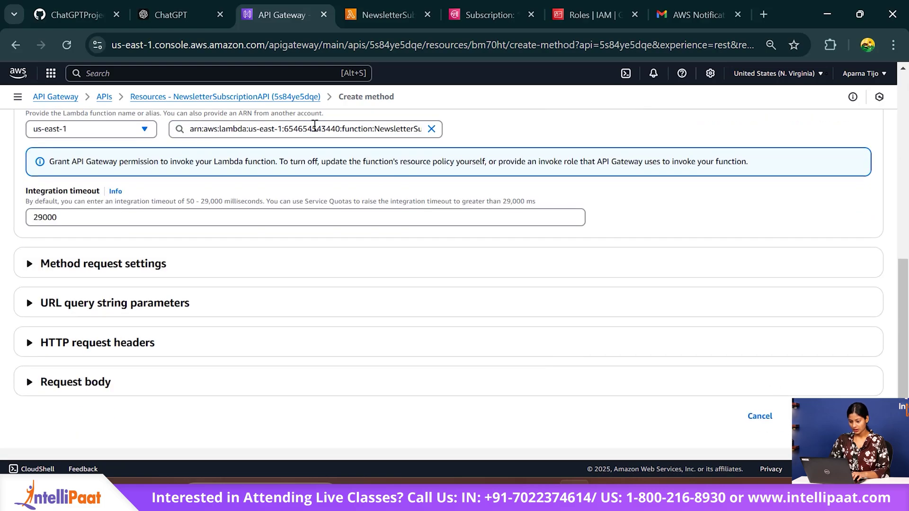
# - Check ChatGPT's CORS instructions, select the OPTIONS method of the /subscribe resource, and open the resource's CORS settings
pyautogui.click(76, 14)
pyautogui.click(170, 15)
pyautogui.scroll(-1, 301, 232)
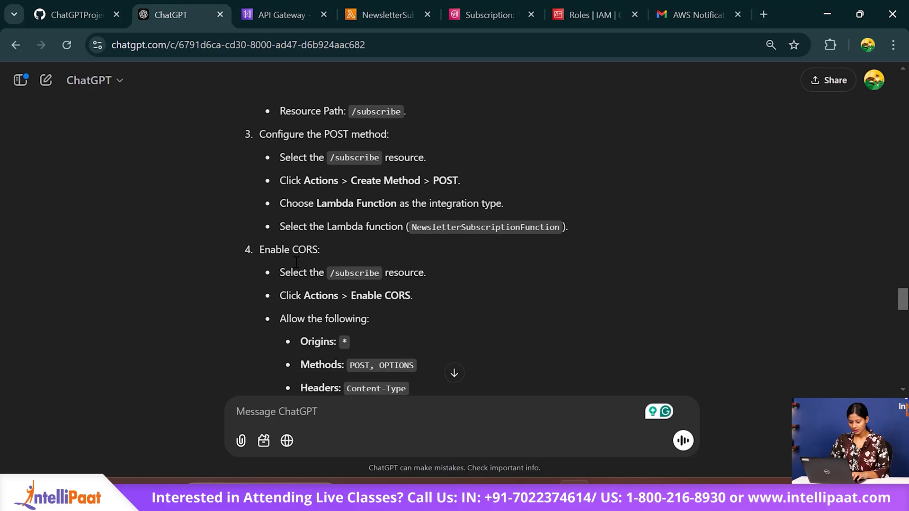
pyautogui.scroll(-1, 322, 222)
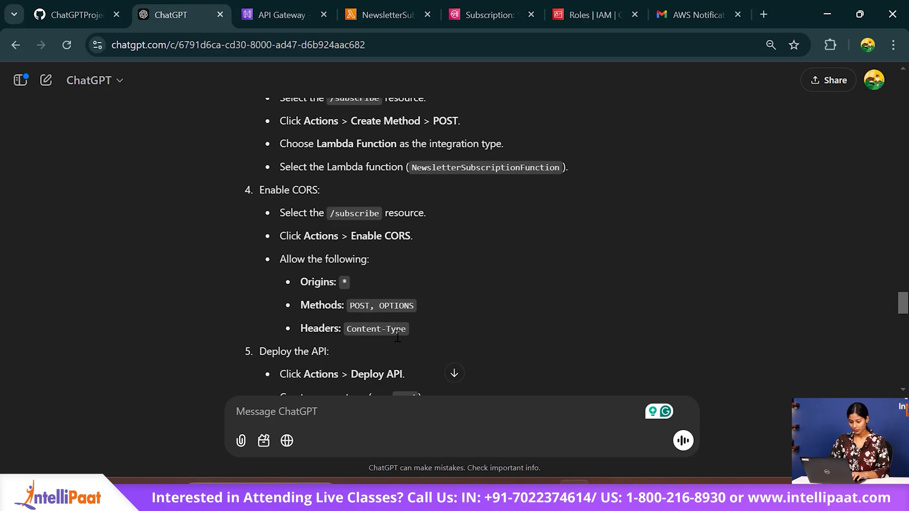
pyautogui.click(271, 3)
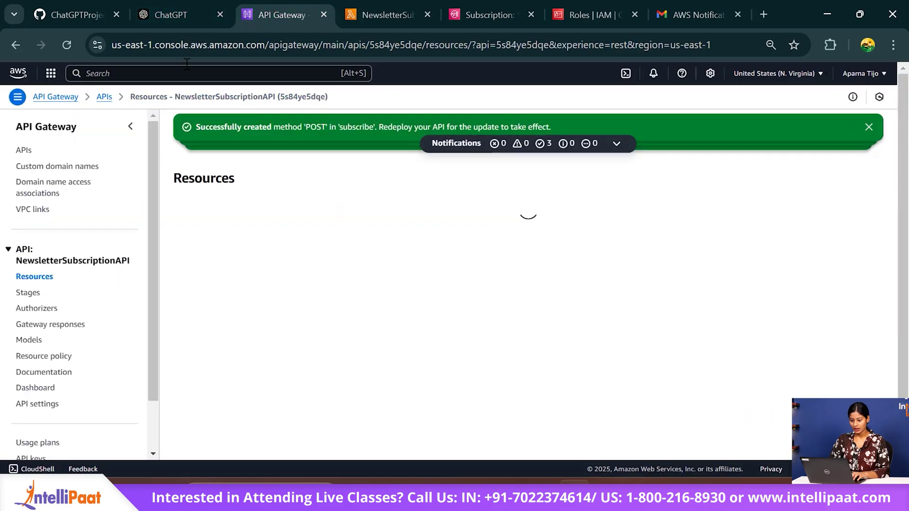
pyautogui.click(234, 260)
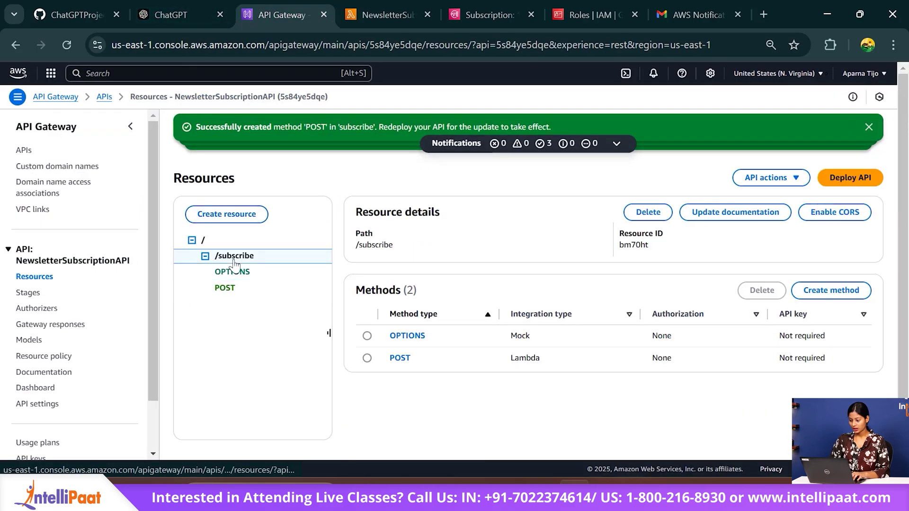
pyautogui.click(367, 337)
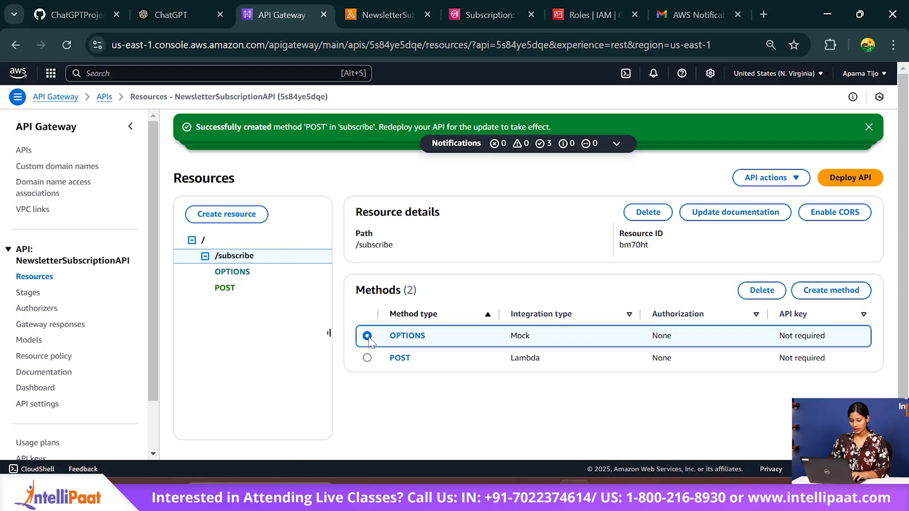
pyautogui.click(835, 213)
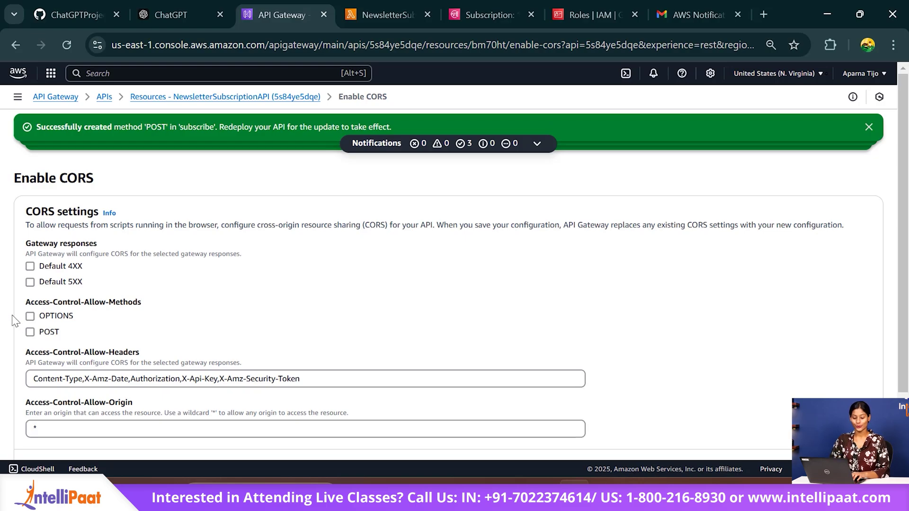
# - Allow the OPTIONS and POST methods, reduce the allowed headers to Content-Type, and save the CORS settings
pyautogui.click(30, 319)
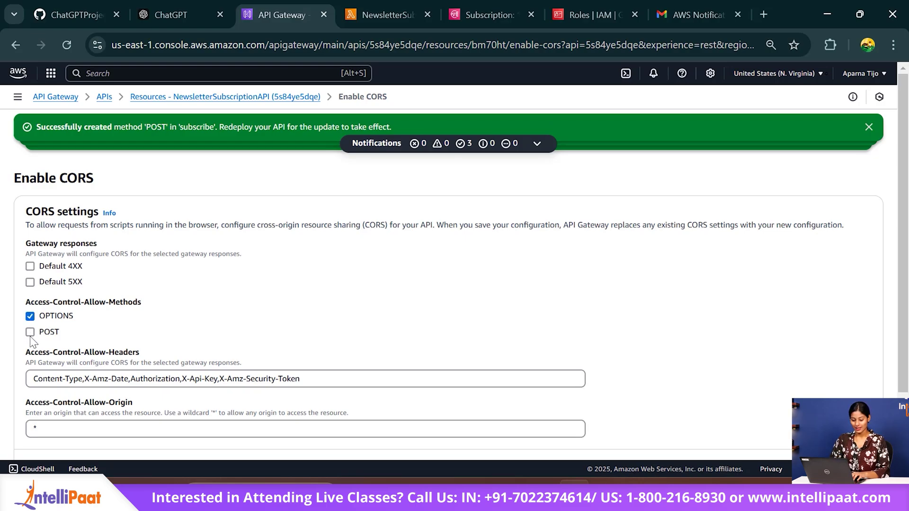
pyautogui.moveTo(317, 377); pyautogui.dragTo(88, 402)
pyautogui.press('BackSpace')
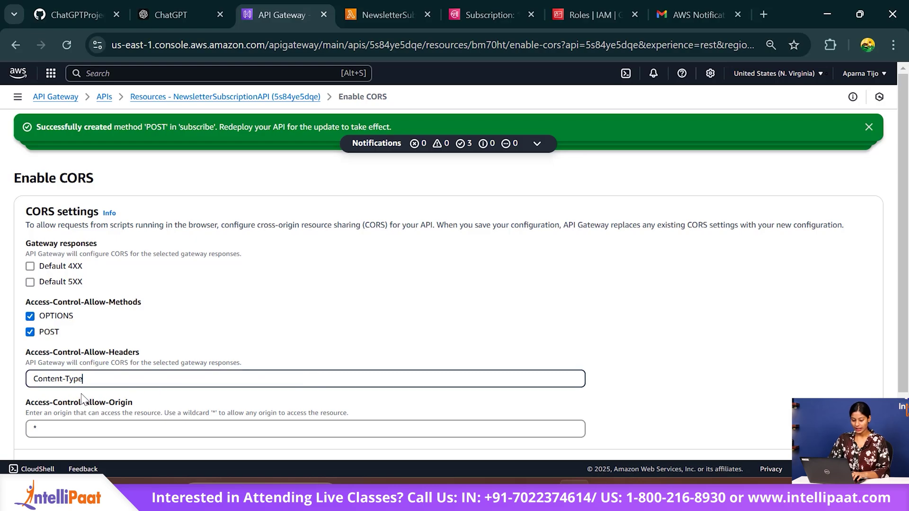
pyautogui.hotkey('ctrl', 'a')
pyautogui.scroll(-2, 82, 398)
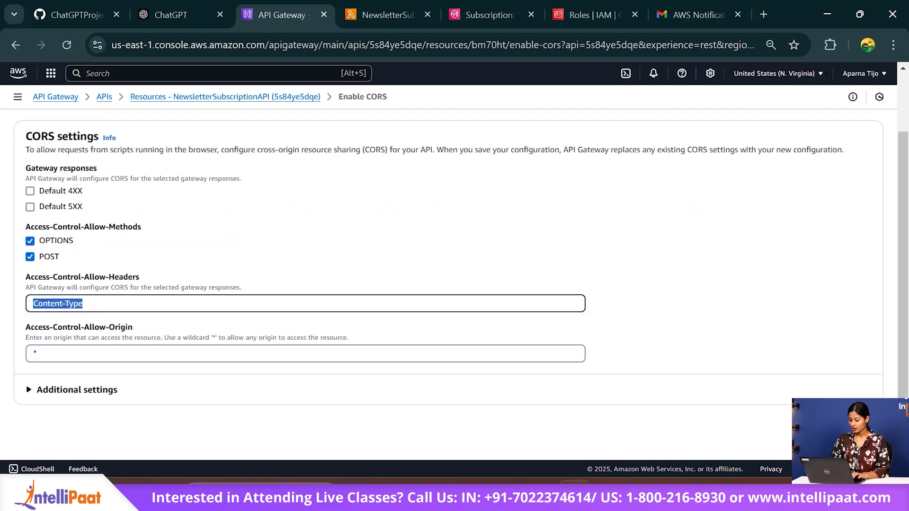
pyautogui.click(790, 436)
pyautogui.scroll(1, 710, 402)
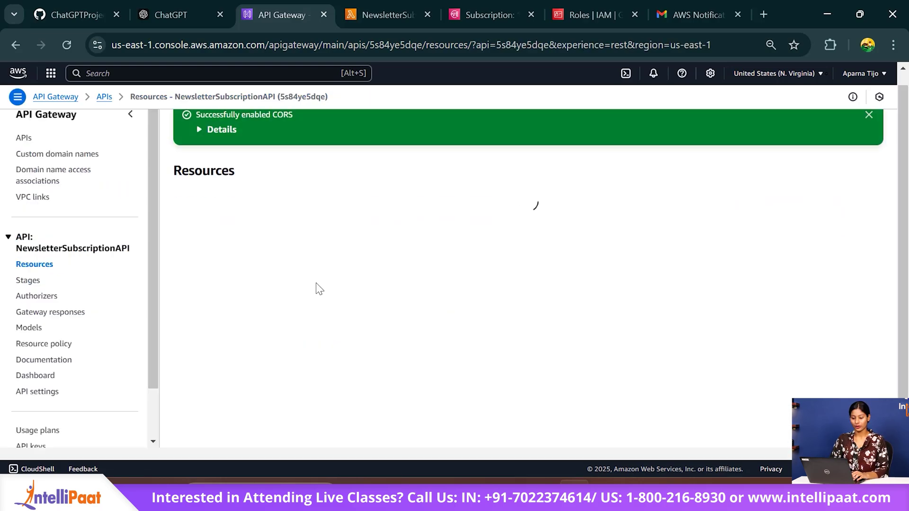
# - Select the POST method and reapply the resource's CORS settings, allowing OPTIONS and POST with Content-Type as the only header
pyautogui.click(367, 352)
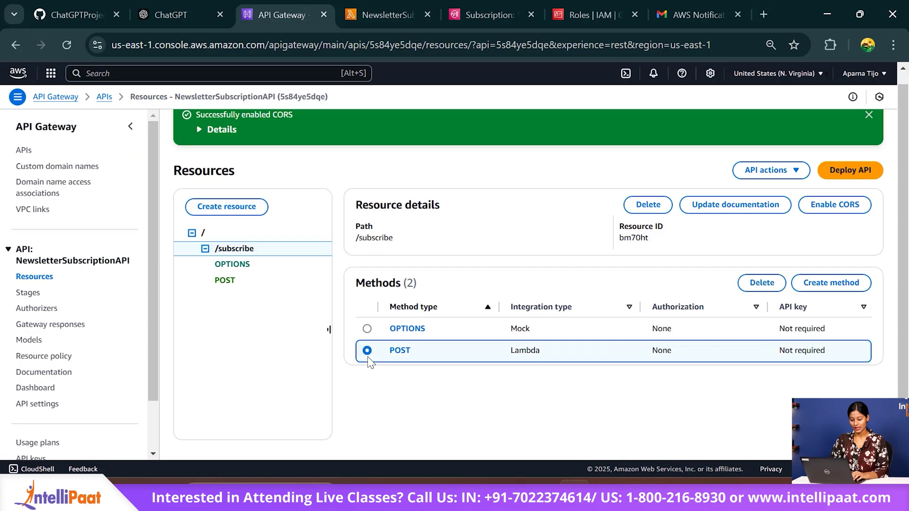
pyautogui.click(830, 209)
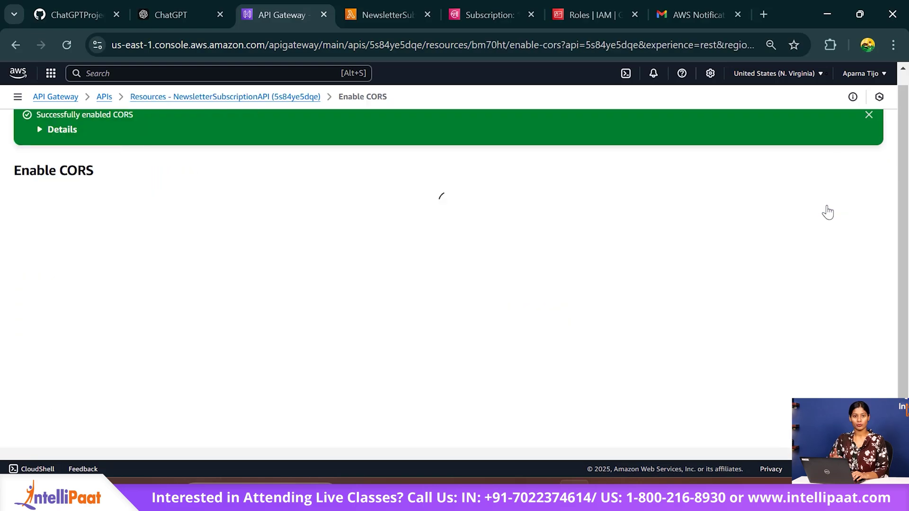
pyautogui.click(40, 313)
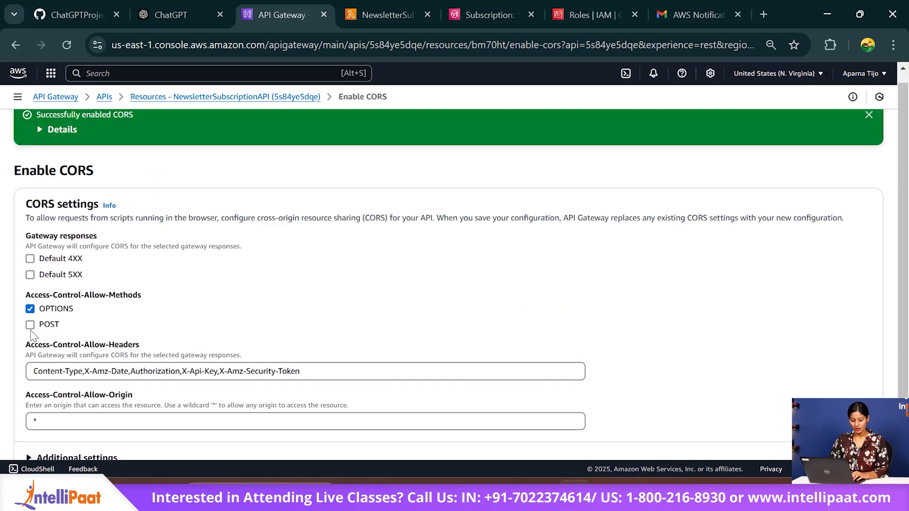
pyautogui.click(29, 325)
pyautogui.tripleClick(64, 372)
pyautogui.write('Content-Type')
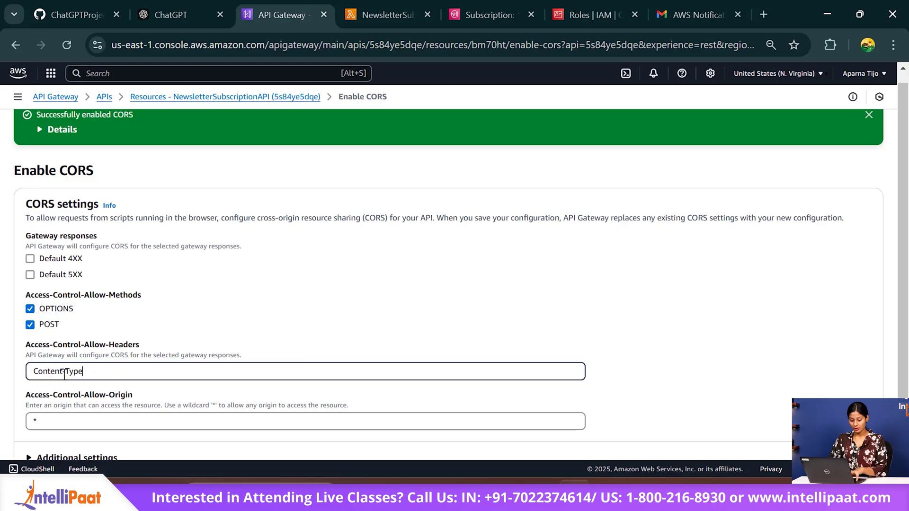
pyautogui.scroll(-2, 80, 418)
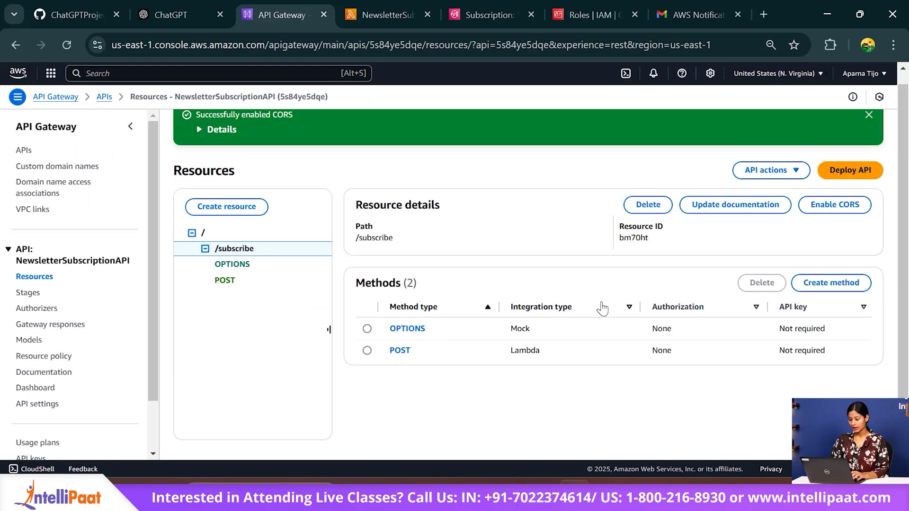
# - Deploy the REST API to a new stage named prod, as ChatGPT's deployment instructions describe
pyautogui.click(170, 14)
pyautogui.scroll(-2, 275, 215)
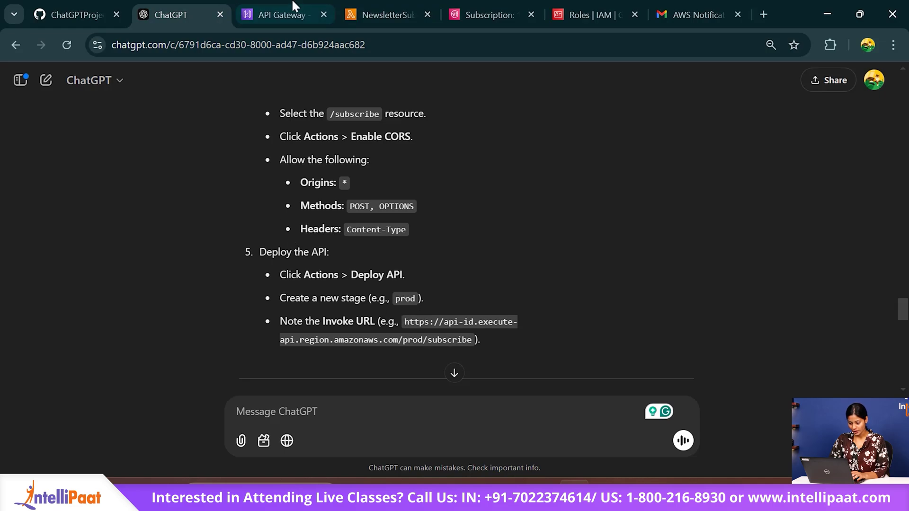
pyautogui.click(282, 14)
pyautogui.click(832, 172)
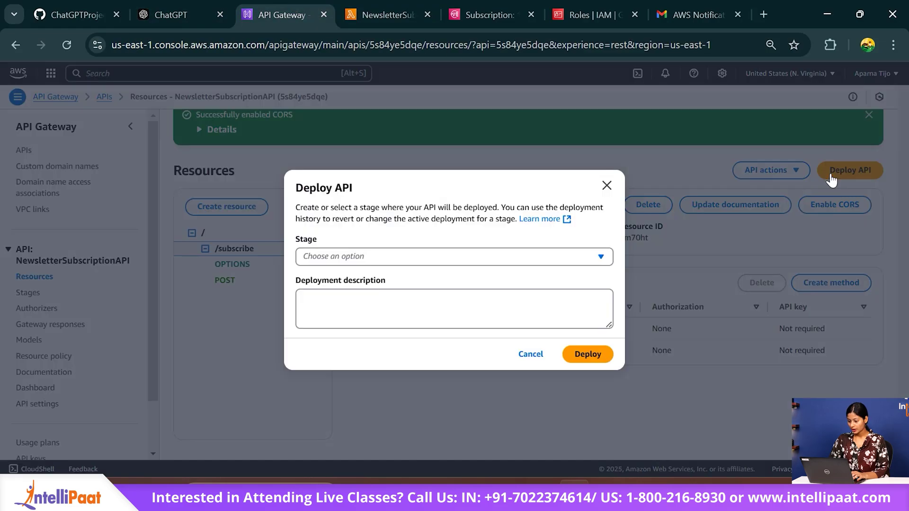
pyautogui.click(426, 256)
pyautogui.click(369, 283)
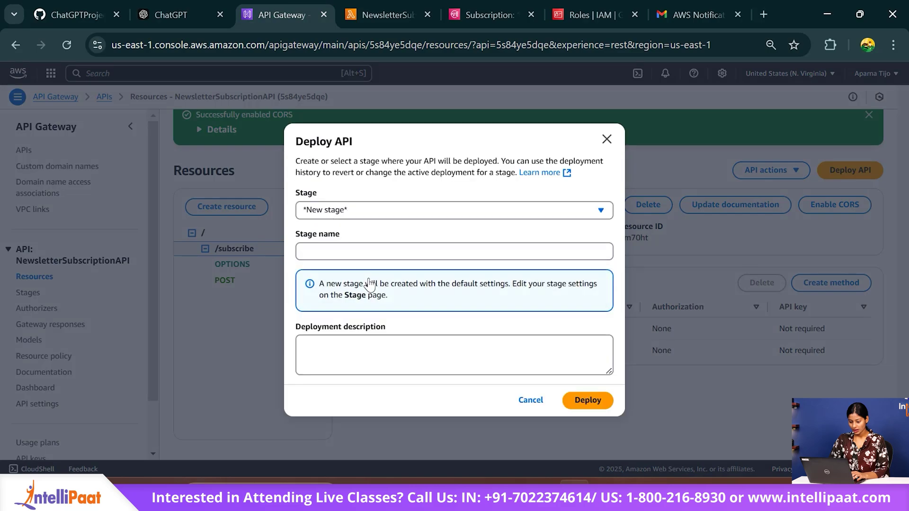
pyautogui.click(161, 14)
pyautogui.click(284, 14)
pyautogui.click(335, 244)
pyautogui.write('prod')
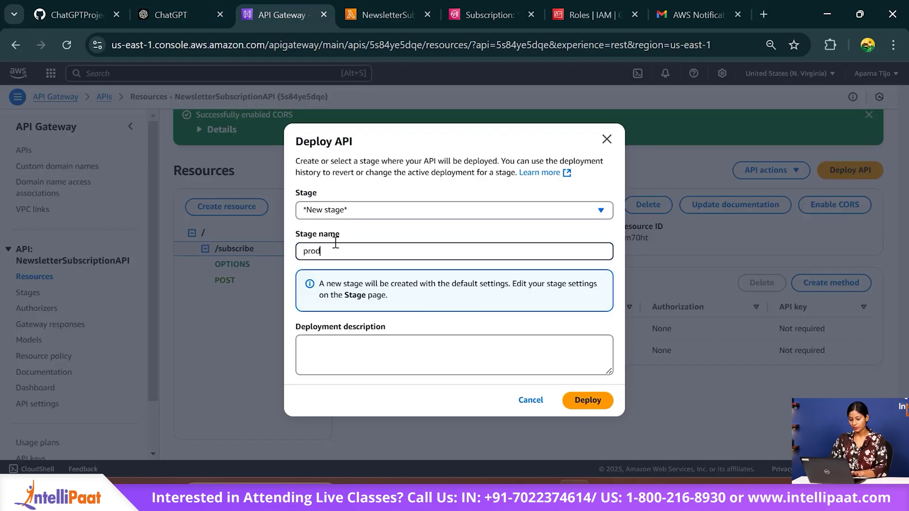
pyautogui.click(578, 407)
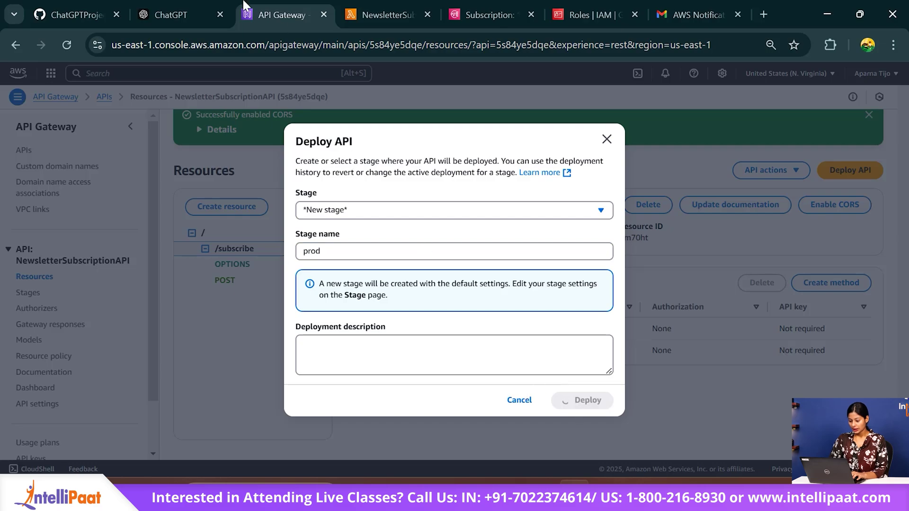
# - Check ChatGPT's note about the Invoke URL and copy the prod stage's Invoke URL from API Gateway
pyautogui.click(171, 14)
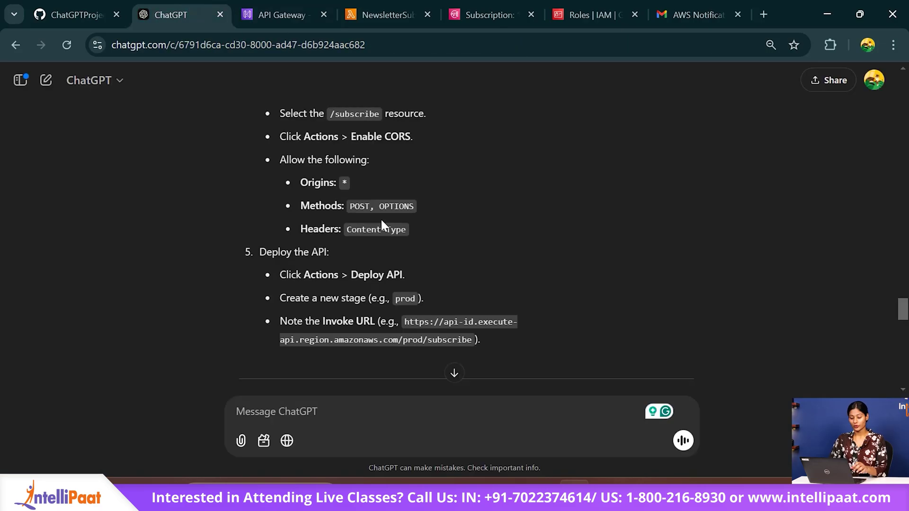
pyautogui.scroll(-1, 380, 218)
pyautogui.click(284, 15)
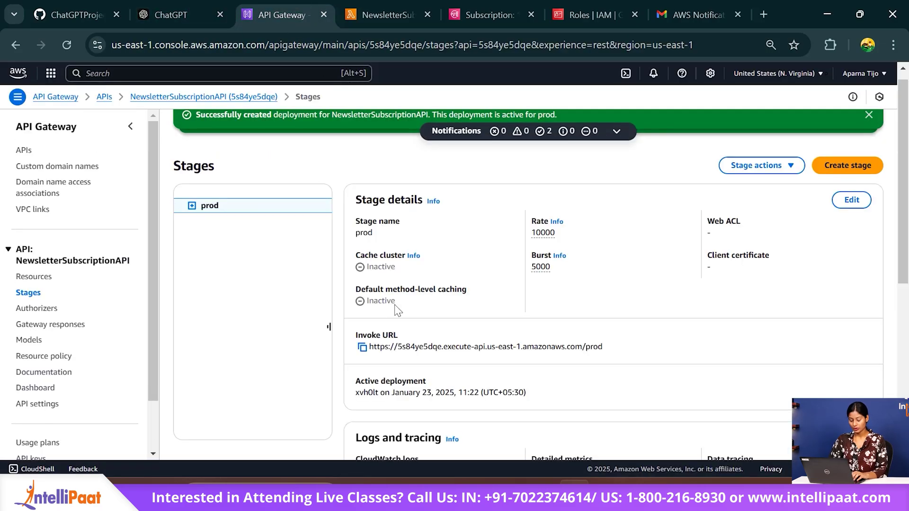
pyautogui.click(363, 348)
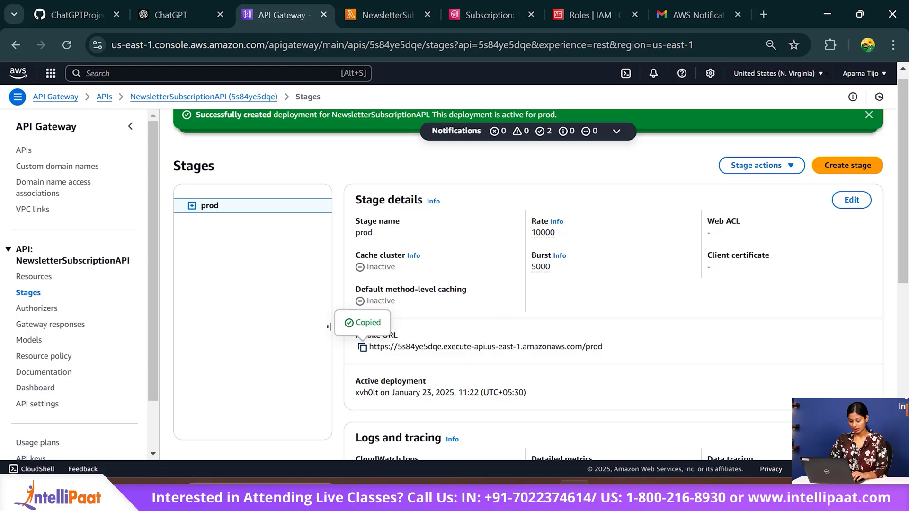
# - Review ChatGPT's steps for updating the Lambda function and the HTML page, including the full updated HTML code
pyautogui.click(170, 14)
pyautogui.scroll(-4, 269, 279)
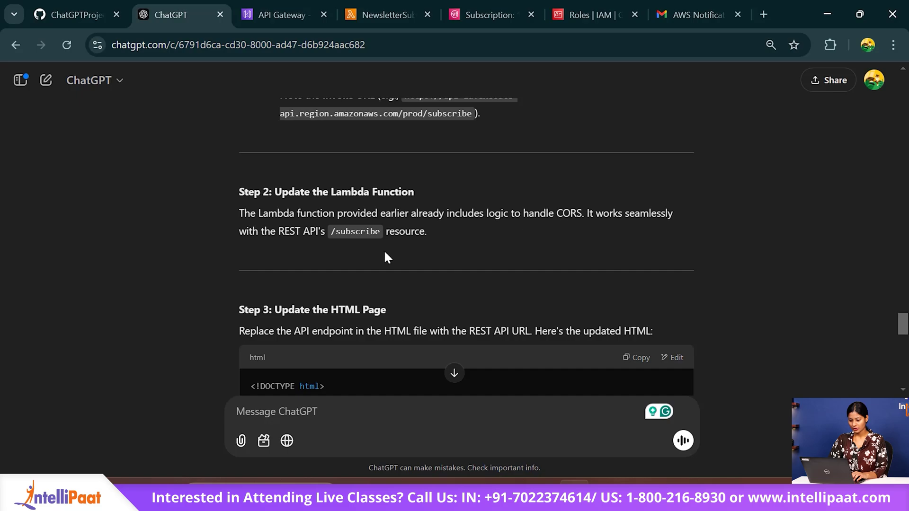
pyautogui.scroll(-1, 384, 256)
pyautogui.scroll(-2, 384, 256)
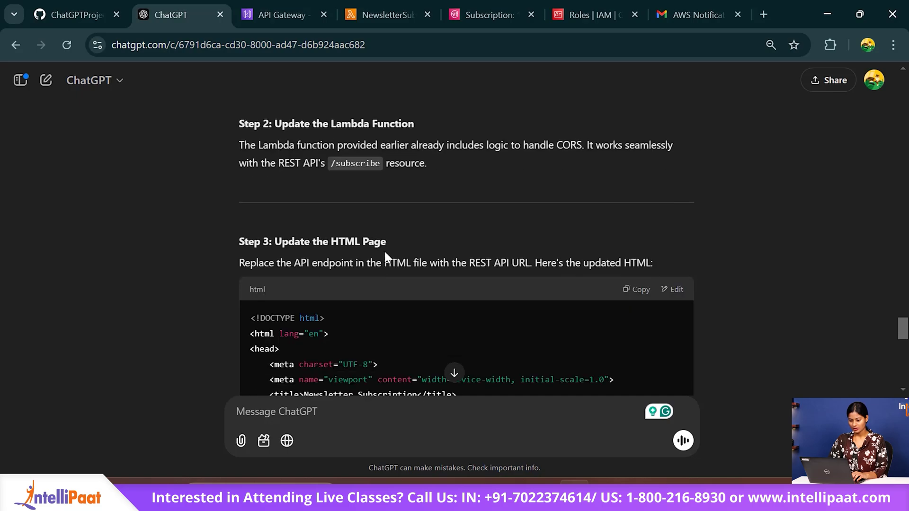
pyautogui.scroll(-3, 385, 256)
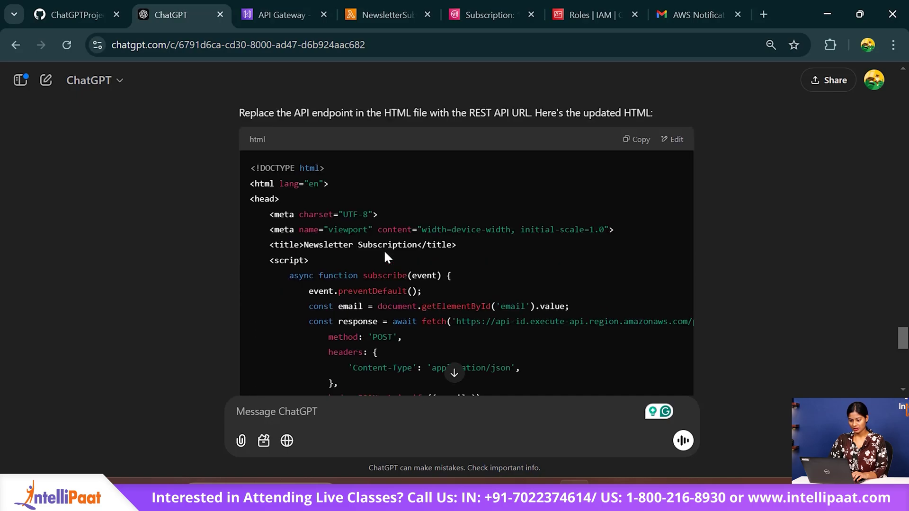
pyautogui.hscroll(1, 384, 257)
pyautogui.hscroll(-1, 385, 257)
pyautogui.scroll(-10, 385, 258)
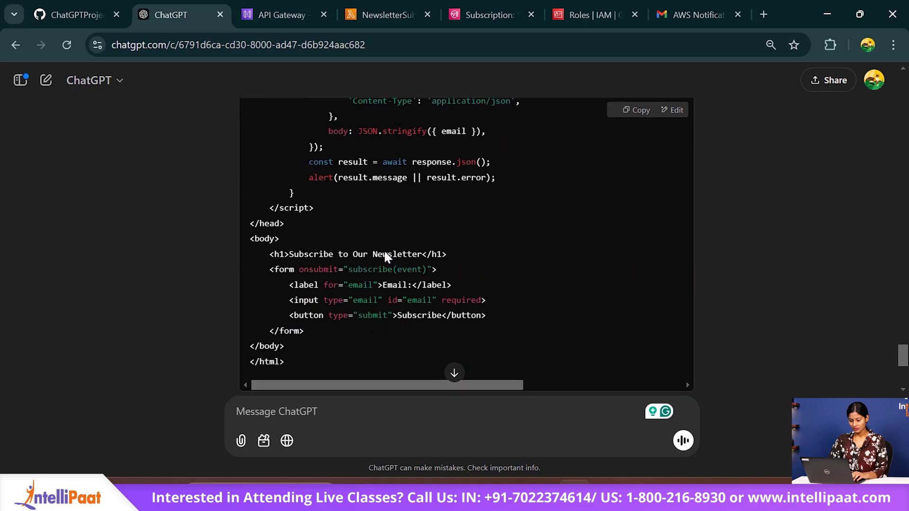
# - Finish checking the end of ChatGPT's HTML code and launch the Postman desktop app
pyautogui.scroll(4, 384, 257)
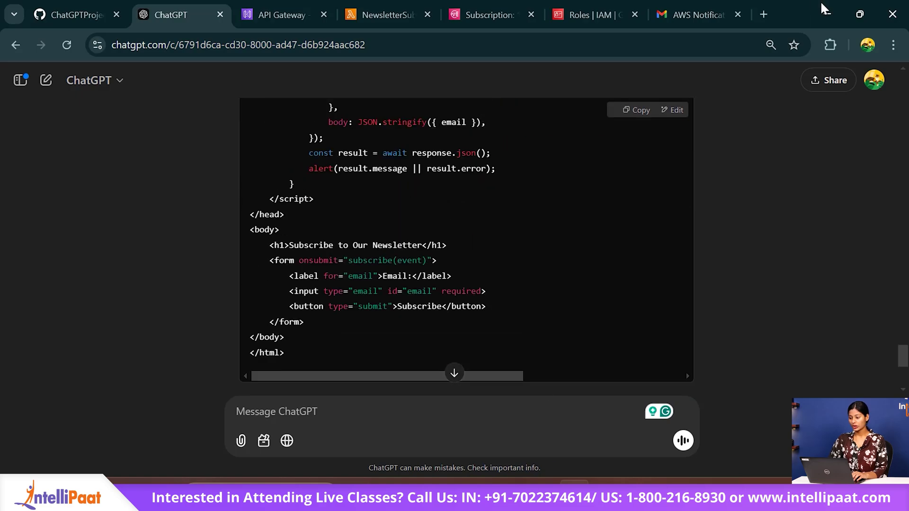
pyautogui.scroll(-4, 463, 278)
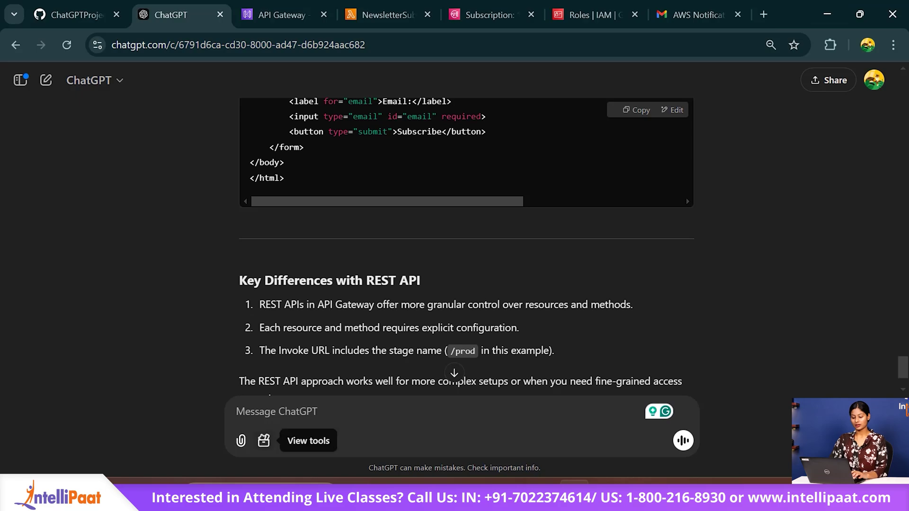
pyautogui.click(225, 483)
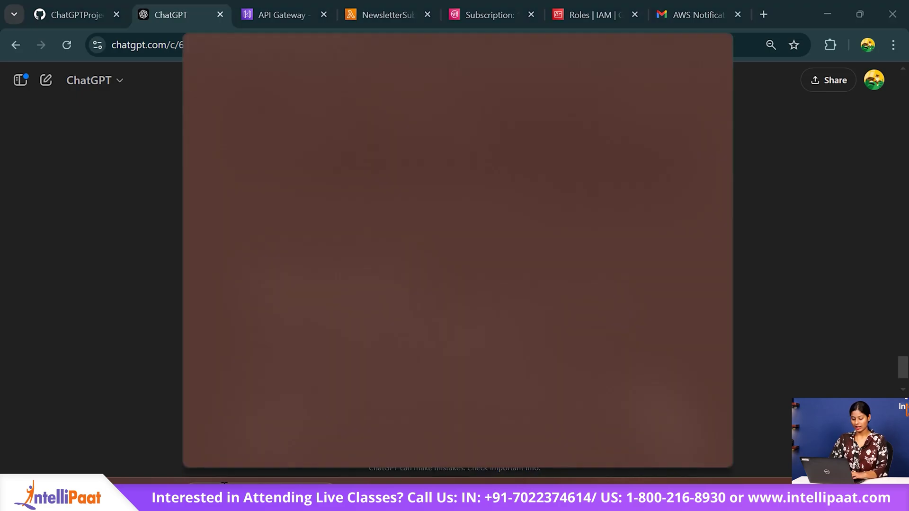
pyautogui.write('postm')
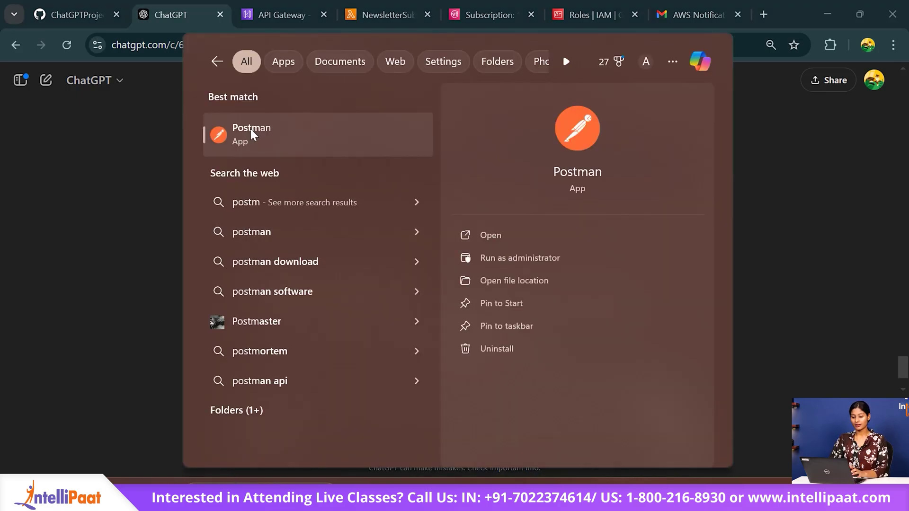
pyautogui.click(251, 134)
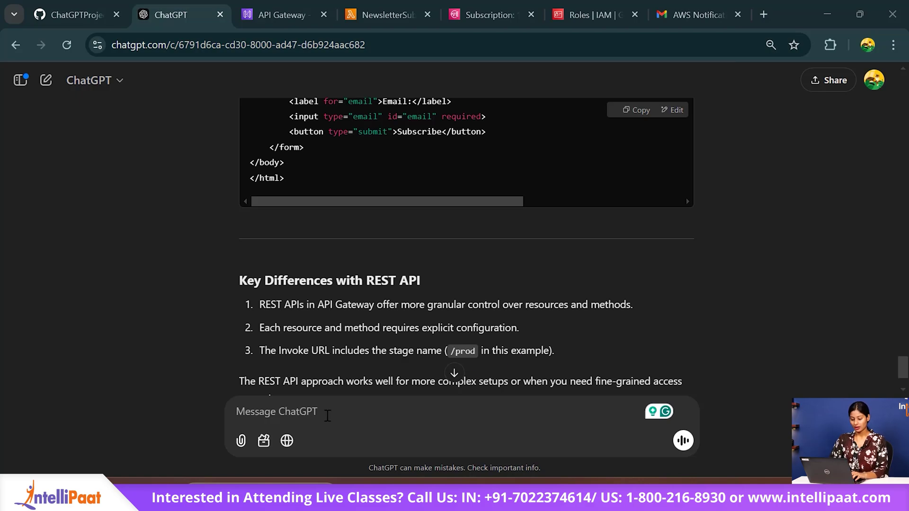
pyautogui.click(455, 374)
pyautogui.write('can ')
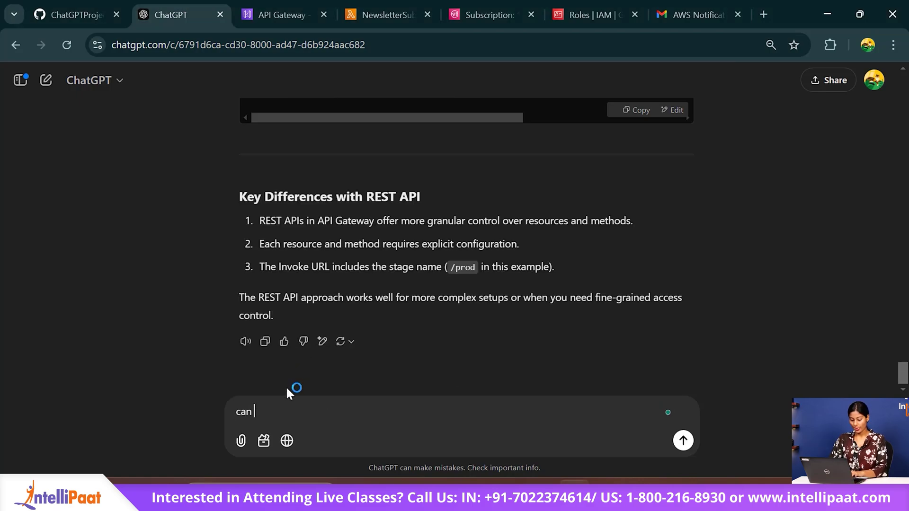
pyautogui.write('you tell ')
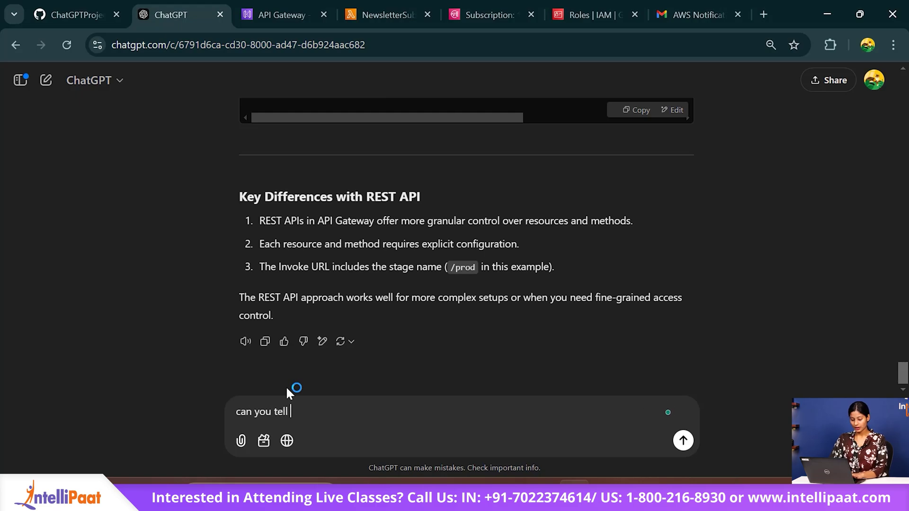
pyautogui.write('me how to check this ')
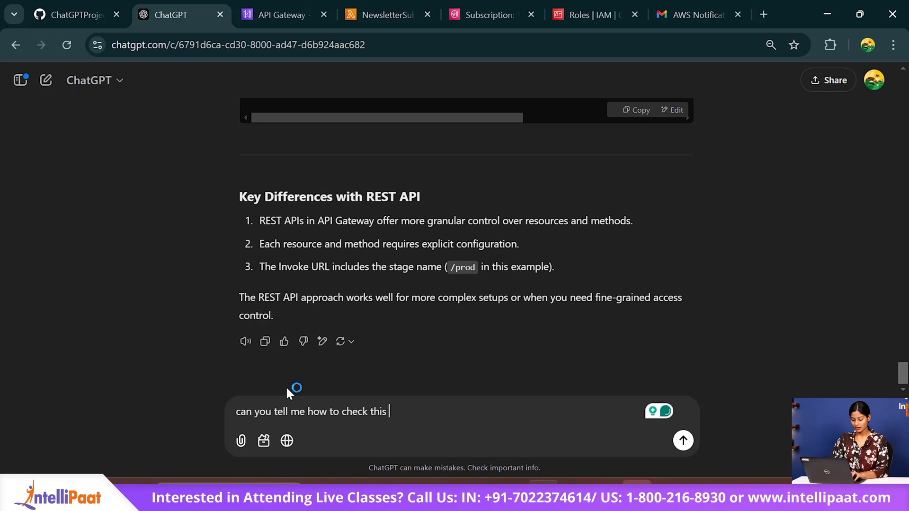
pyautogui.write('API:')
pyautogui.write('https://5s84ye5dqe.execute-api.us-east-1.amazonaws.com/prod')
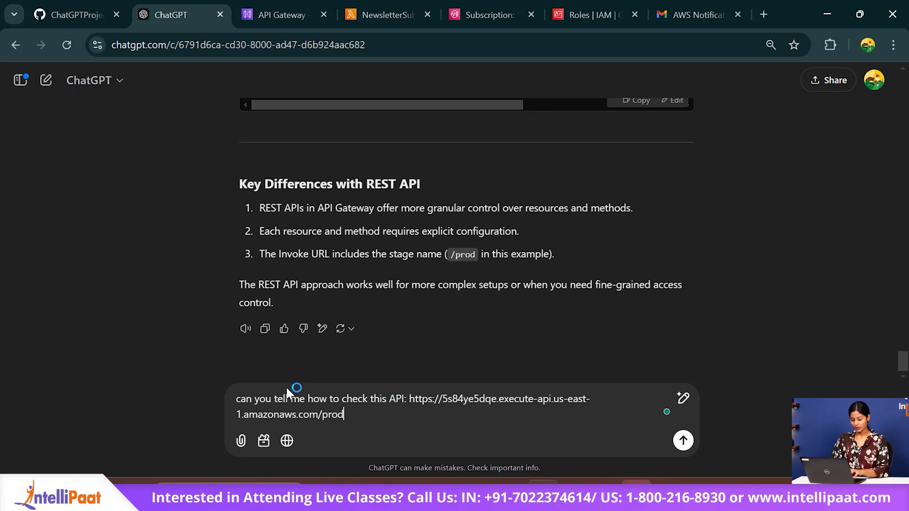
pyautogui.hotkey('shift', 'Return')
pyautogui.write('on pos')
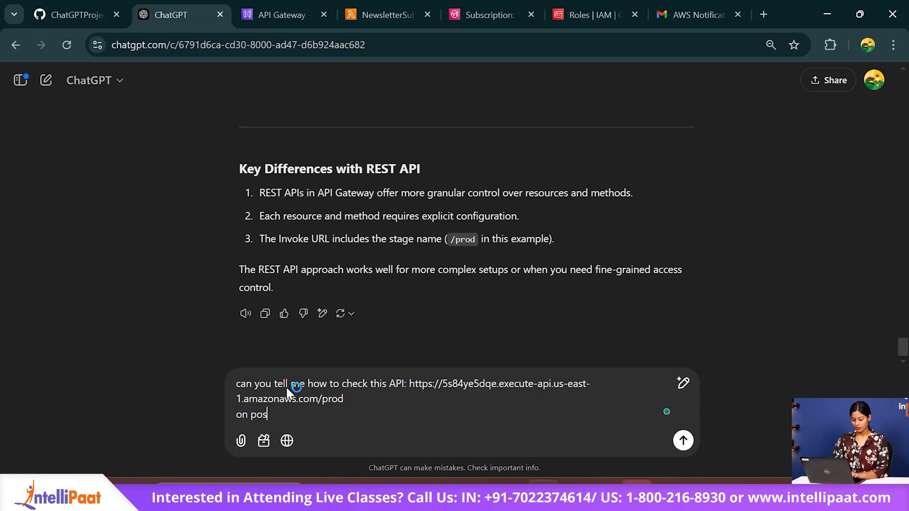
pyautogui.write('tman?')
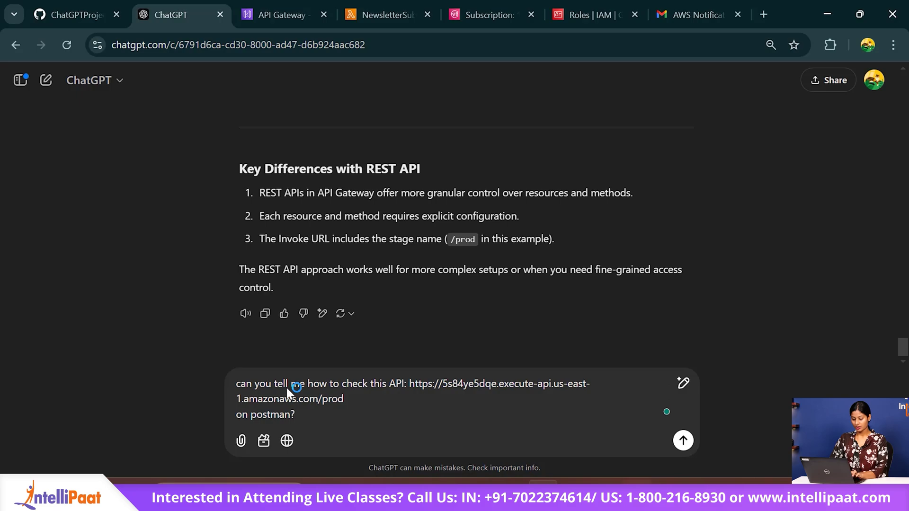
pyautogui.press('Return')
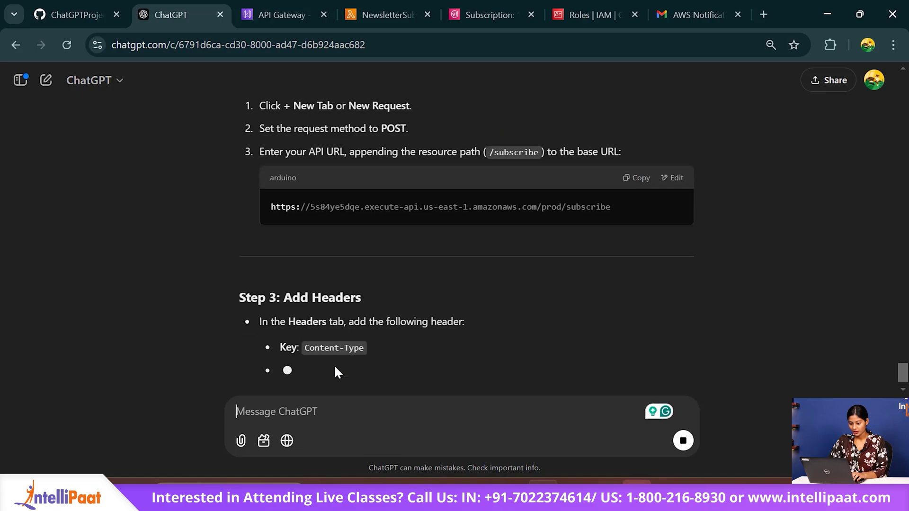
# - Review ChatGPT's Postman instructions and copy the header key Content-Type and the value application/json
pyautogui.scroll(7, 470, 110)
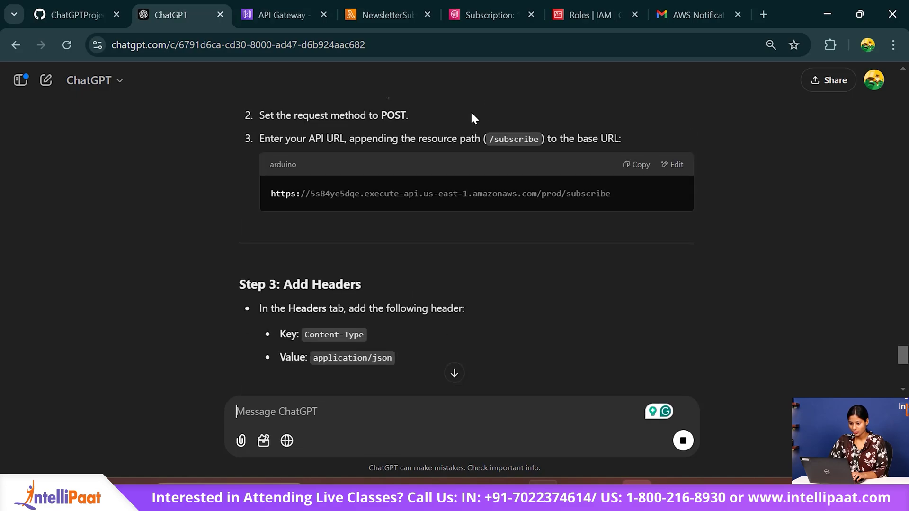
pyautogui.scroll(-5, 544, 304)
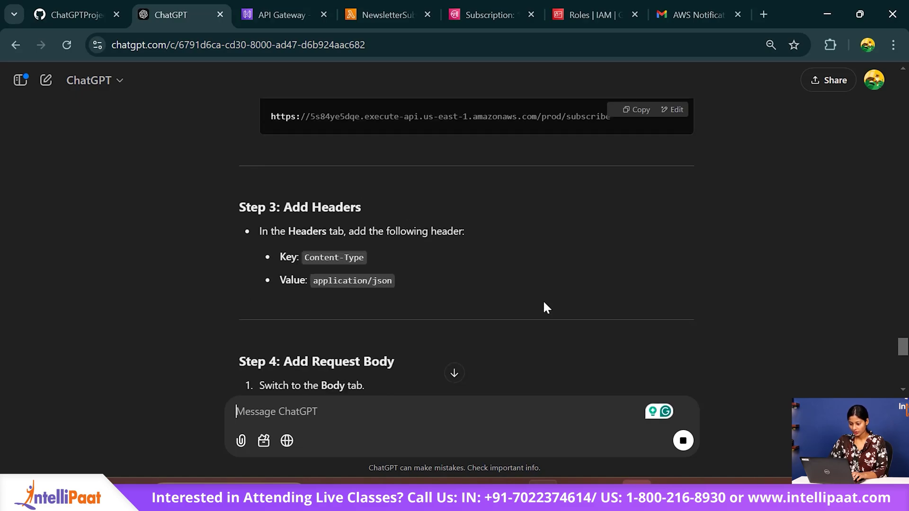
pyautogui.scroll(-2, 542, 300)
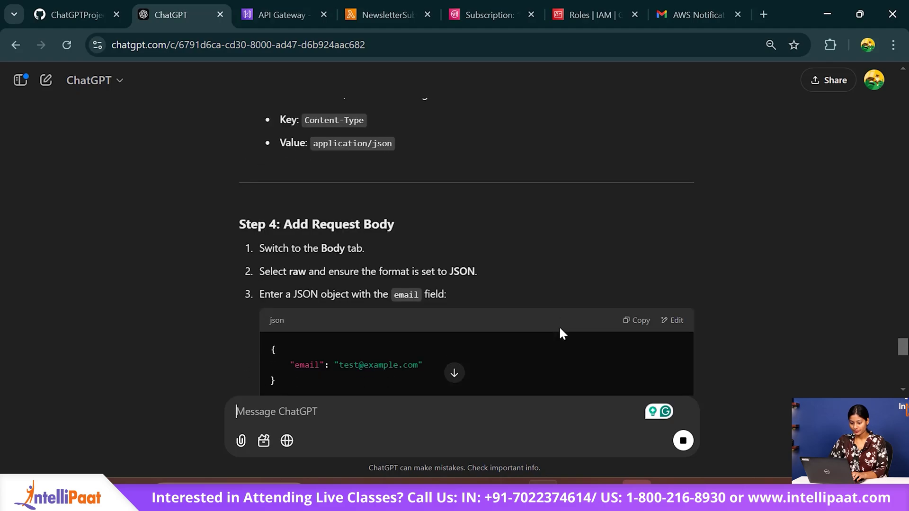
pyautogui.moveTo(366, 157); pyautogui.dragTo(304, 158)
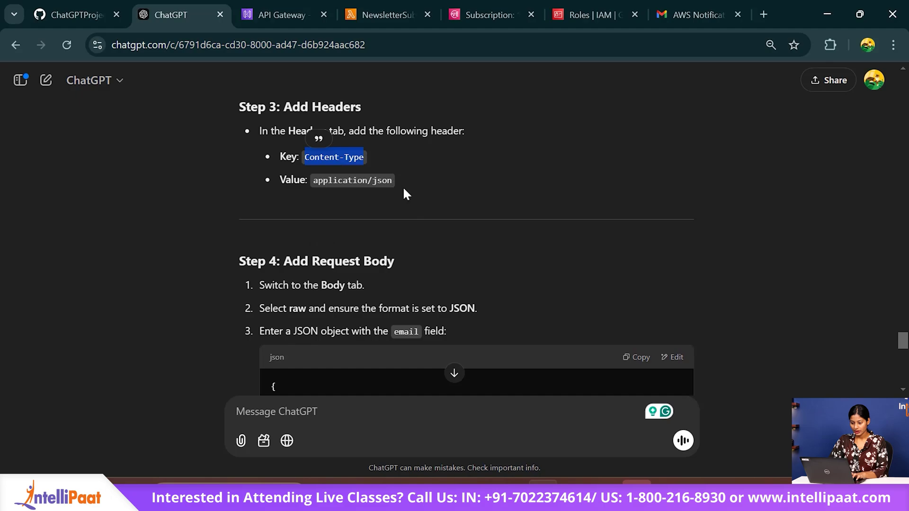
pyautogui.moveTo(402, 186); pyautogui.dragTo(312, 183)
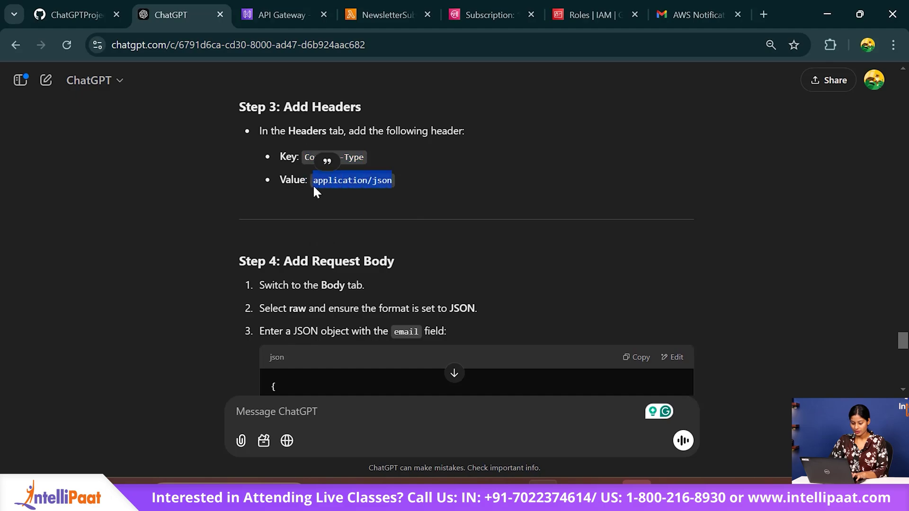
pyautogui.scroll(-3, 313, 184)
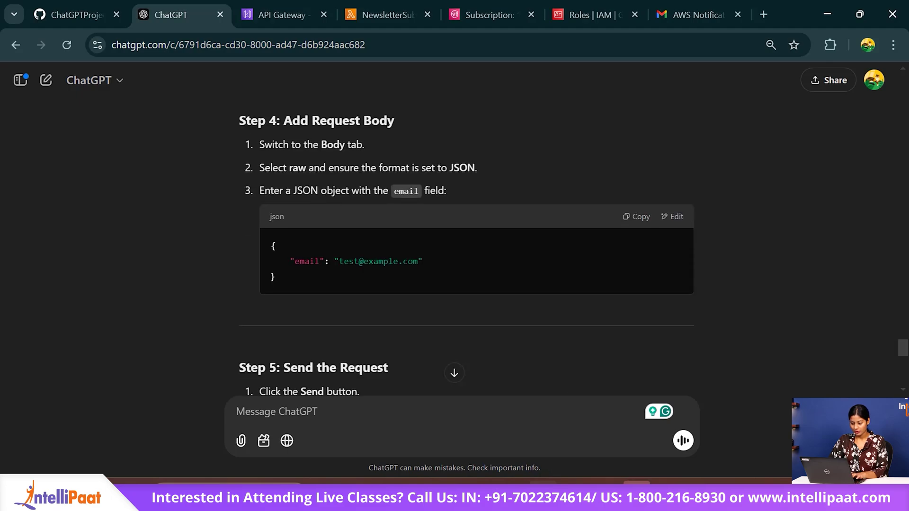
# - Switch to Postman, open a new untitled request and dismiss the AI Agent Builder banner
pyautogui.click(615, 481)
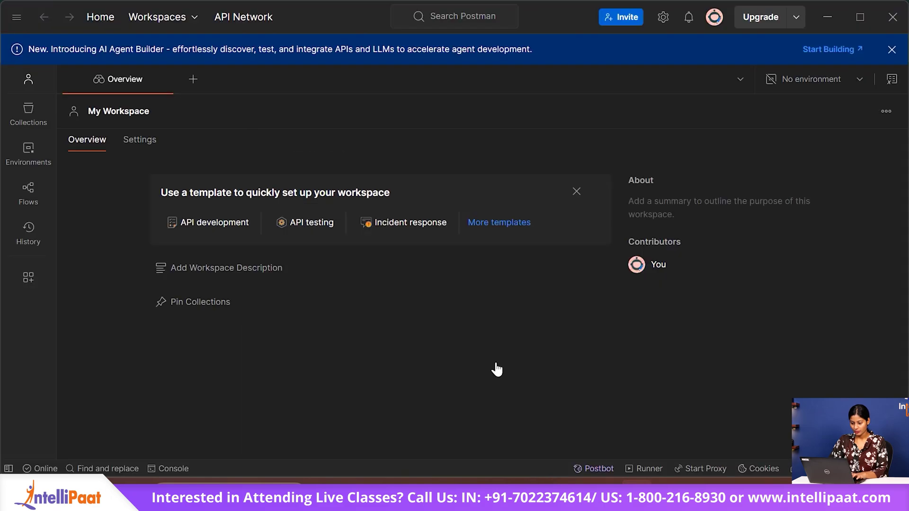
pyautogui.click(193, 79)
pyautogui.click(892, 49)
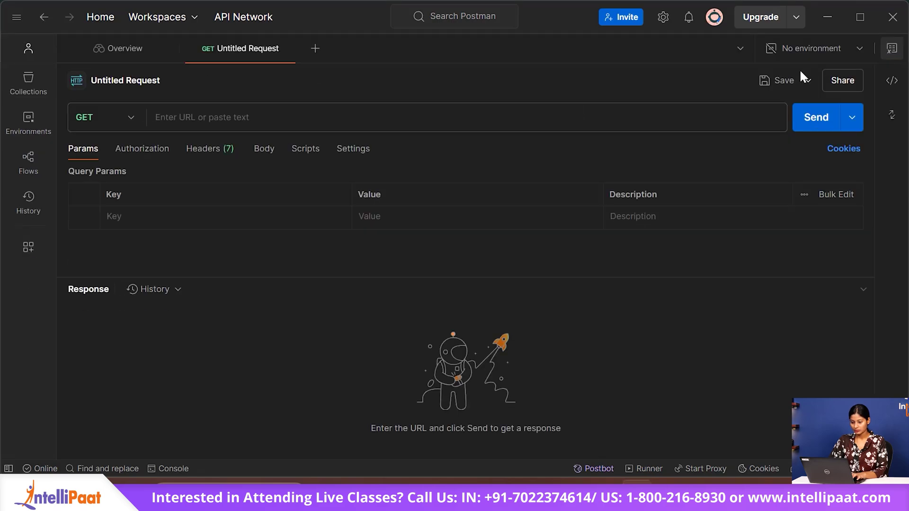
pyautogui.click(329, 121)
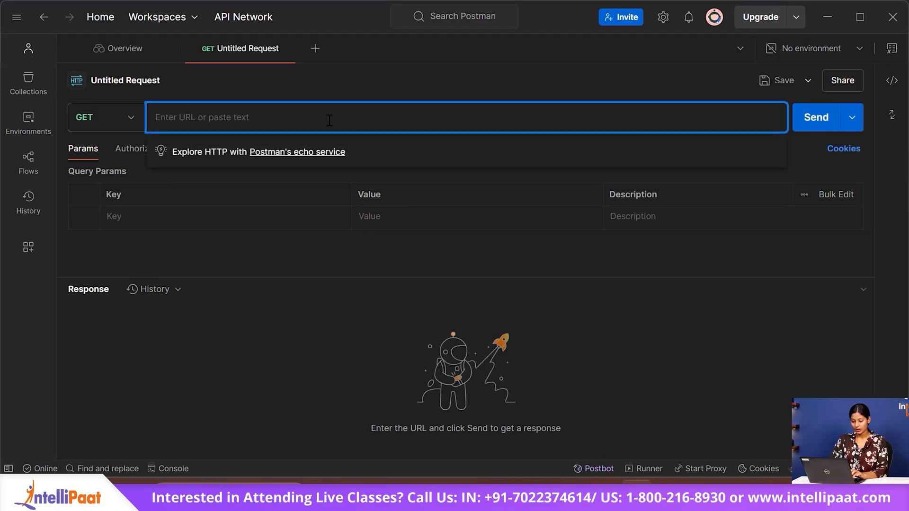
pyautogui.press('super+v')
pyautogui.press('Down')
pyautogui.press('Down')
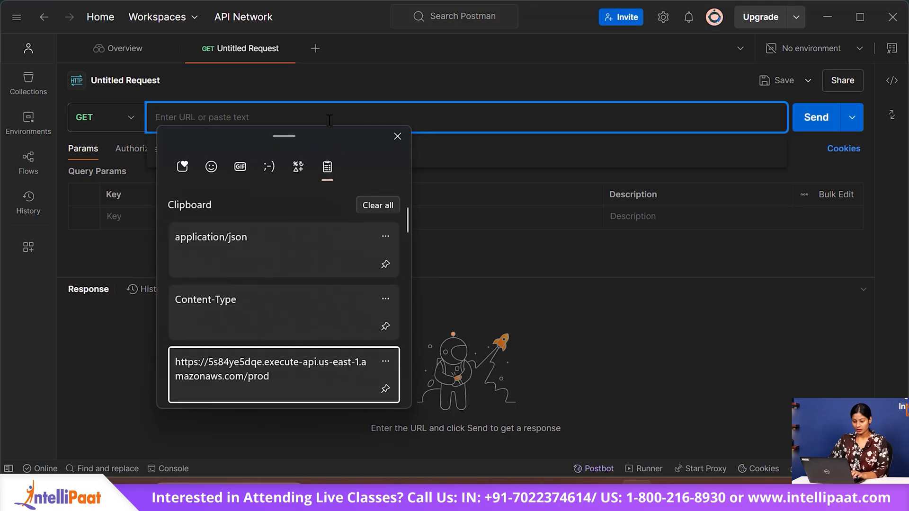
pyautogui.press('Return')
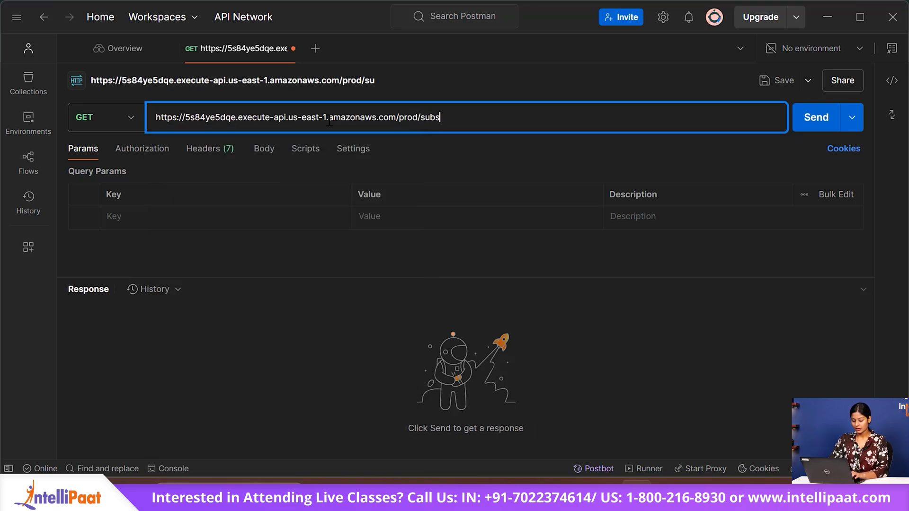
pyautogui.click(142, 119)
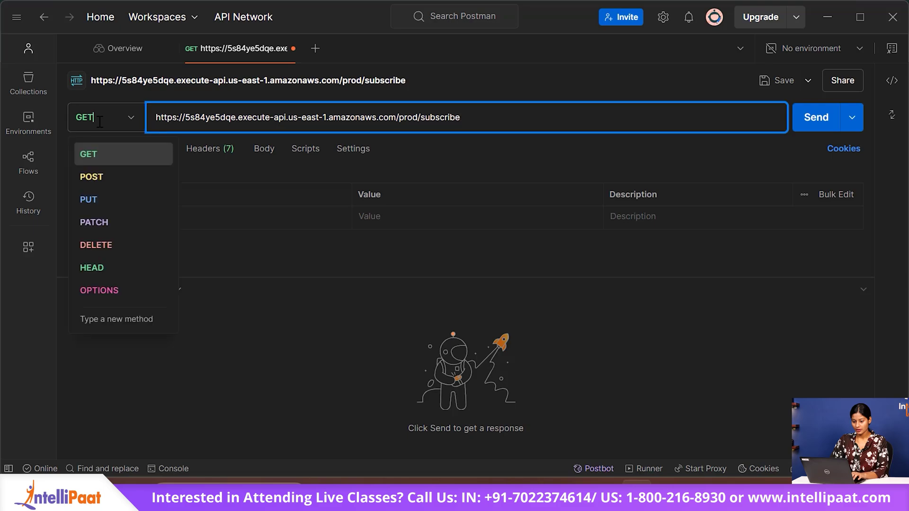
pyautogui.click(92, 176)
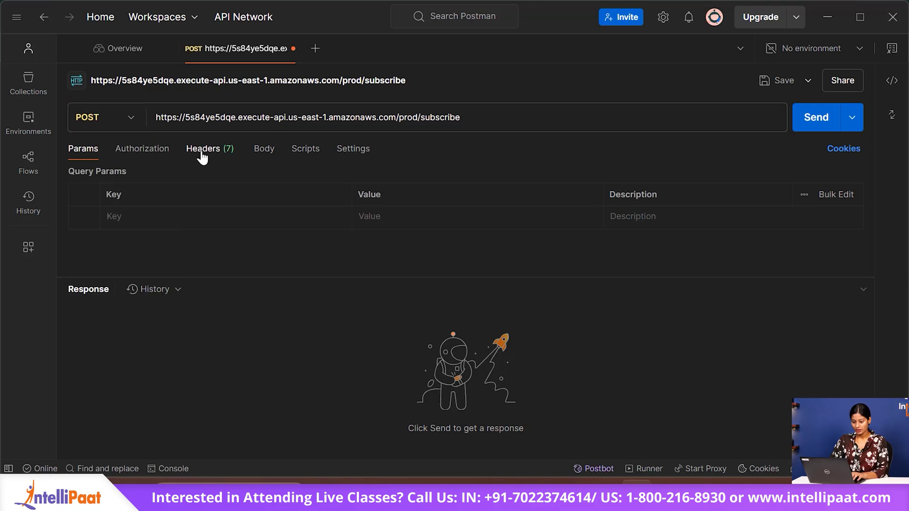
# - Add a Content-Type header with the value application/json to the POST request
pyautogui.click(202, 151)
pyautogui.click(209, 172)
pyautogui.scroll(-3, 183, 230)
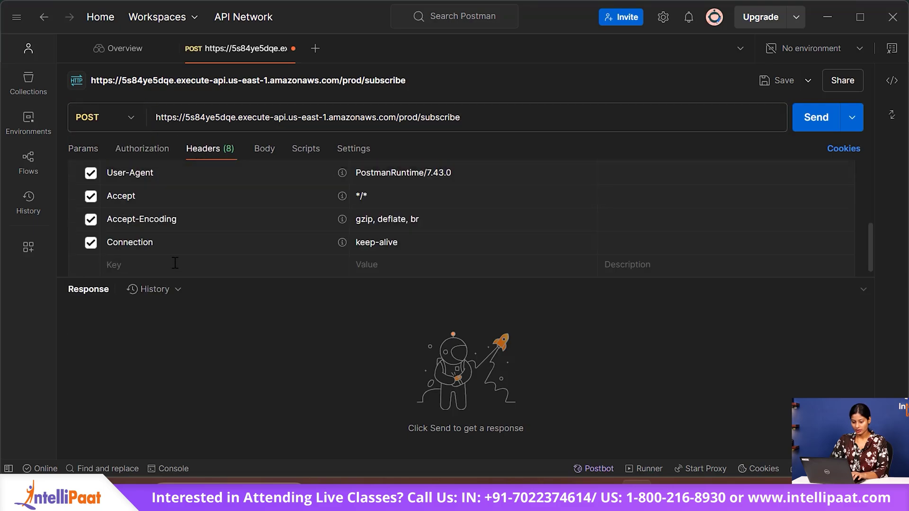
pyautogui.press('super+v')
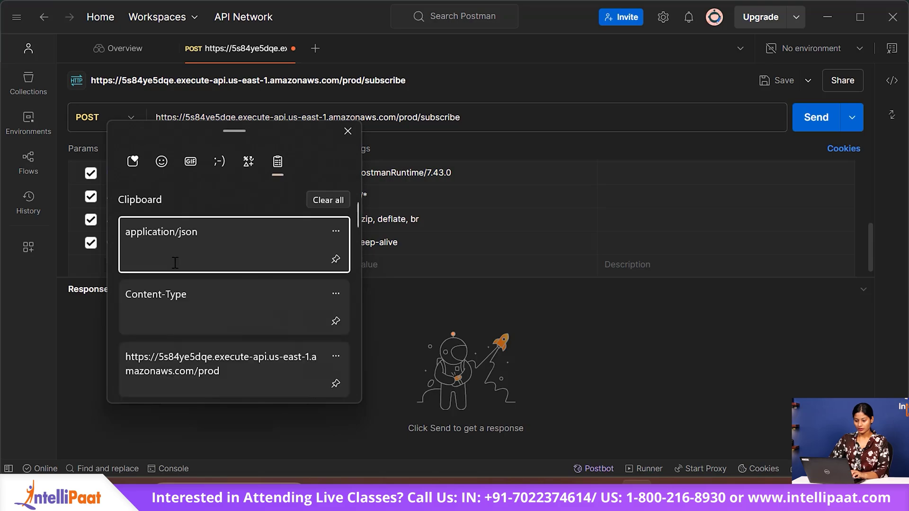
pyautogui.press('Down')
pyautogui.press('Return')
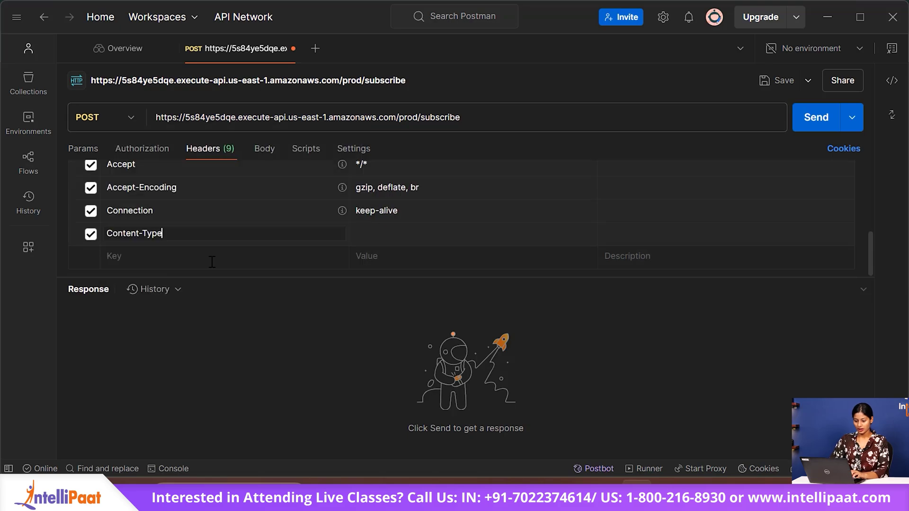
pyautogui.click(378, 241)
pyautogui.press('super+v')
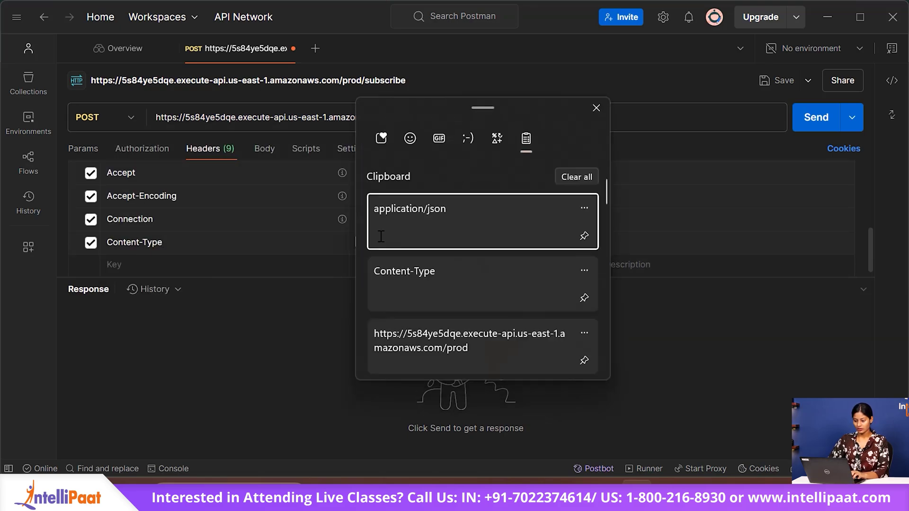
pyautogui.press('Return')
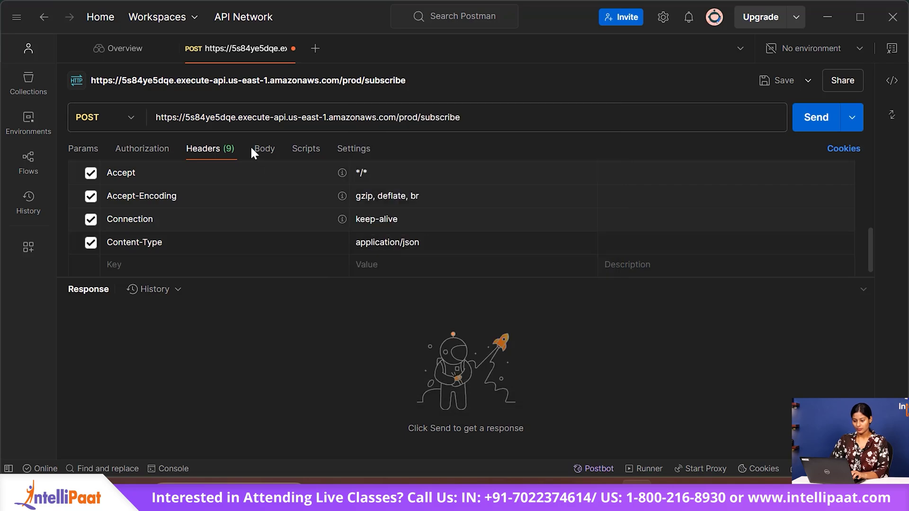
# - Set the request body to raw JSON and fill it with the sample email object copied from ChatGPT's Step 4
pyautogui.click(263, 151)
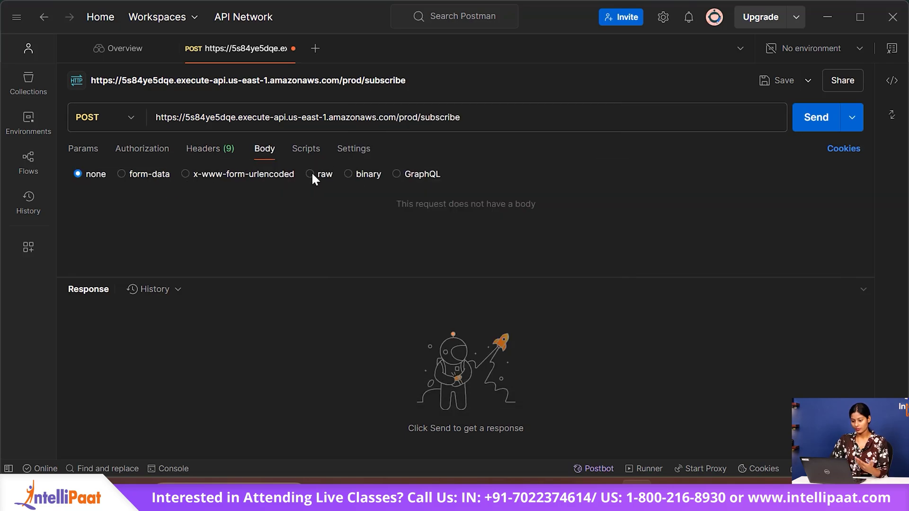
pyautogui.click(311, 174)
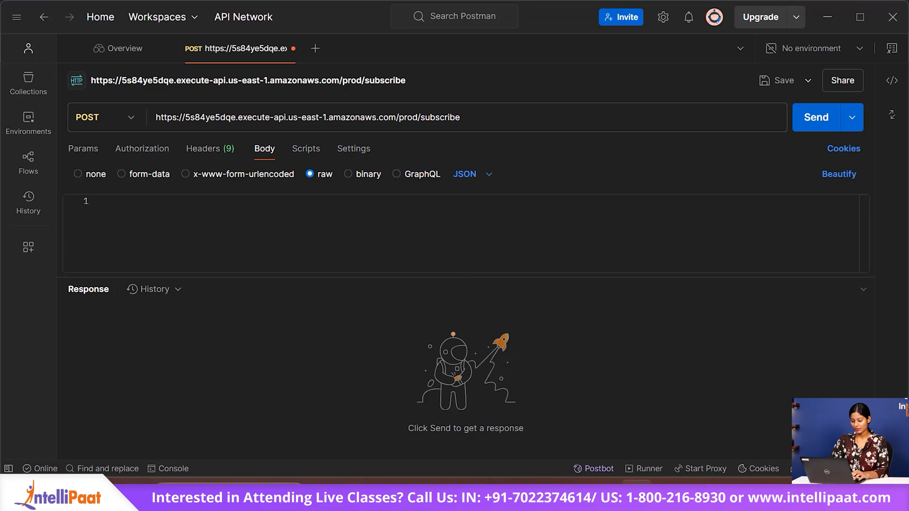
pyautogui.hotkey('alt', 'Tab')
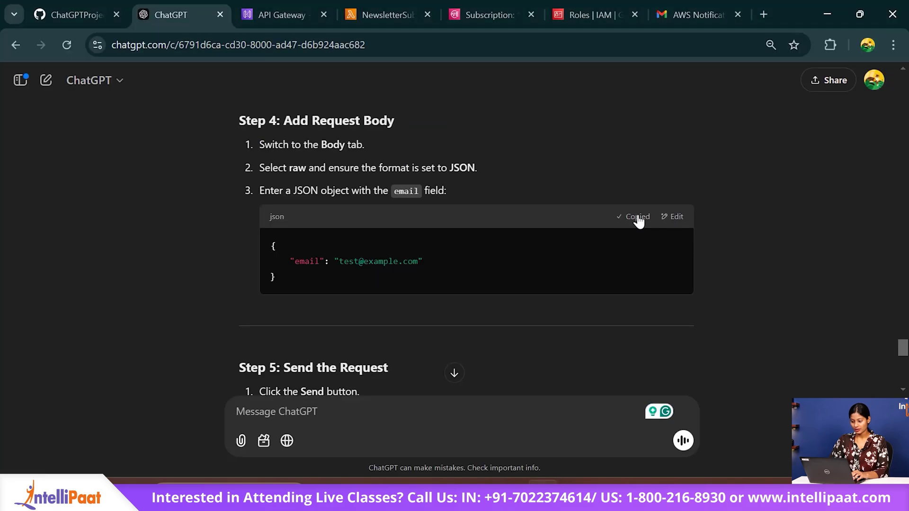
pyautogui.hotkey('alt', 'Tab')
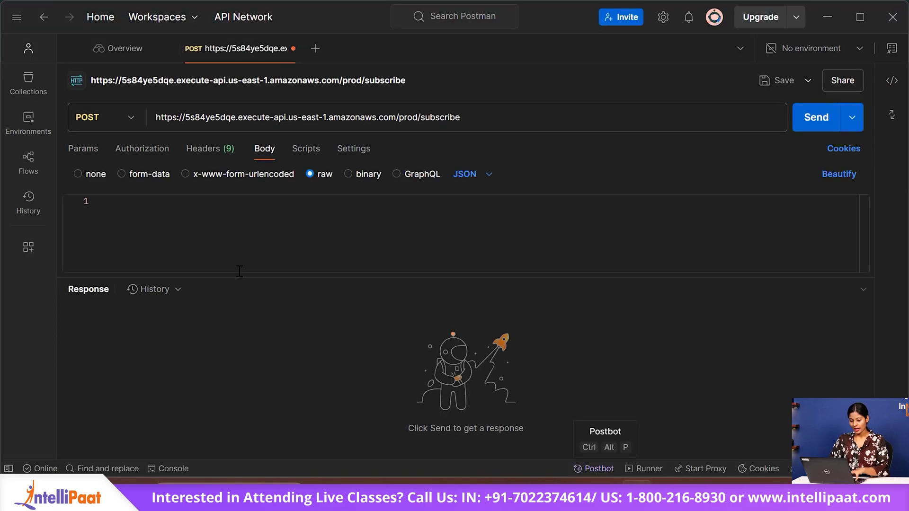
pyautogui.click(142, 213)
pyautogui.hotkey('ctrl', 'v')
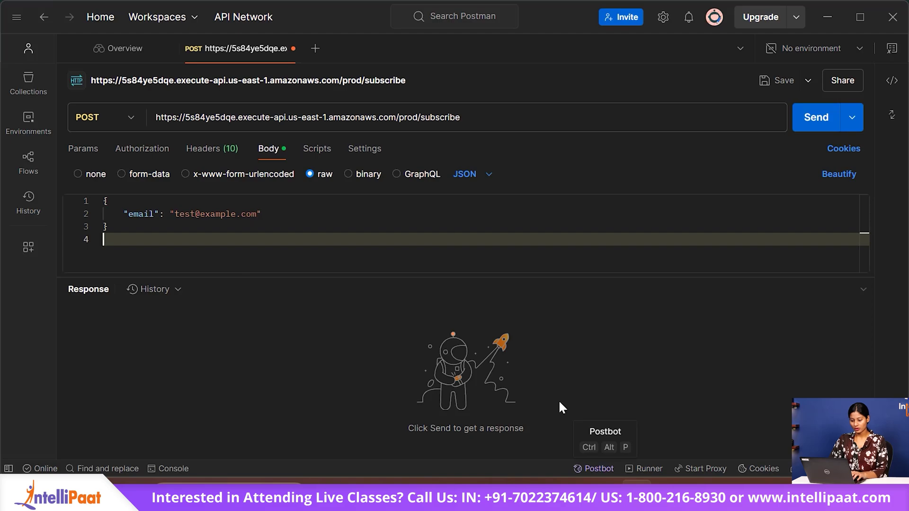
# - Look up the signed-in Gmail account's address, replace the sample email in the Postman request body with it, and send the request
pyautogui.hotkey('alt', 'Tab')
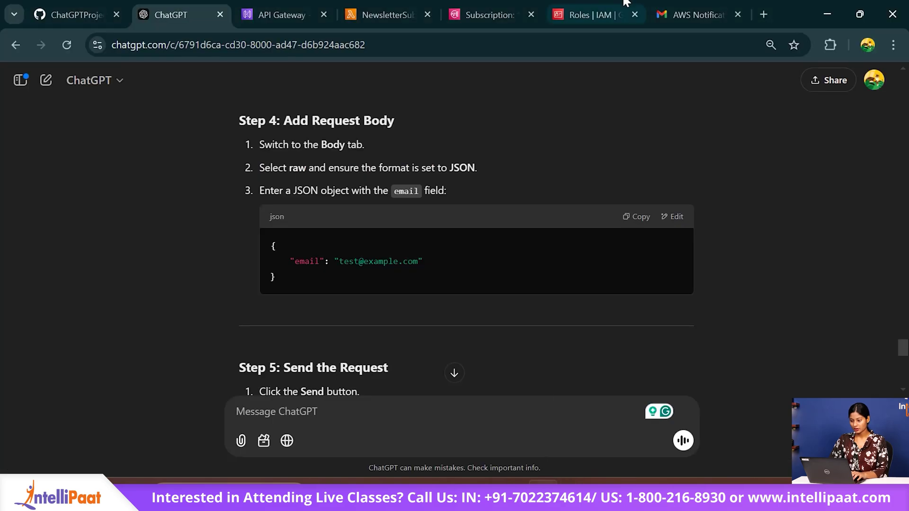
pyautogui.click(693, 10)
pyautogui.click(893, 86)
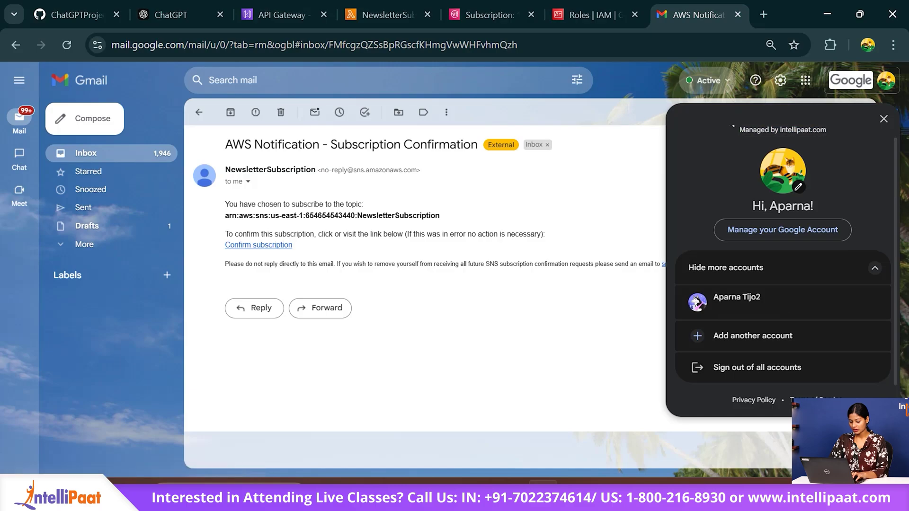
pyautogui.hotkey('alt', 'Tab')
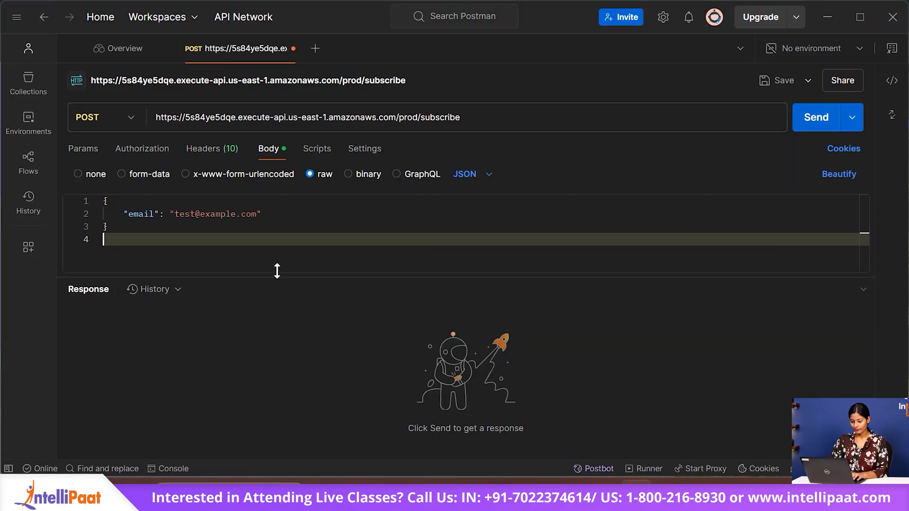
pyautogui.moveTo(259, 217); pyautogui.dragTo(176, 217)
pyautogui.press('BackSpace')
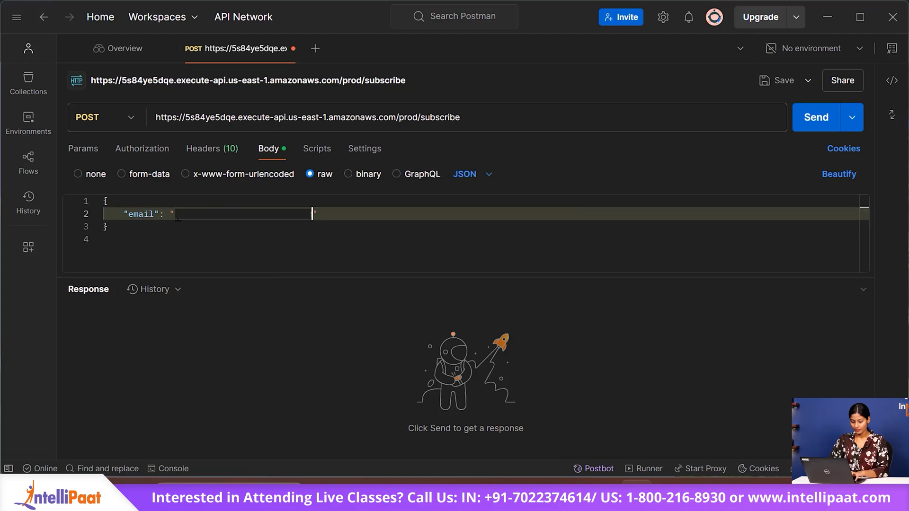
pyautogui.click(813, 127)
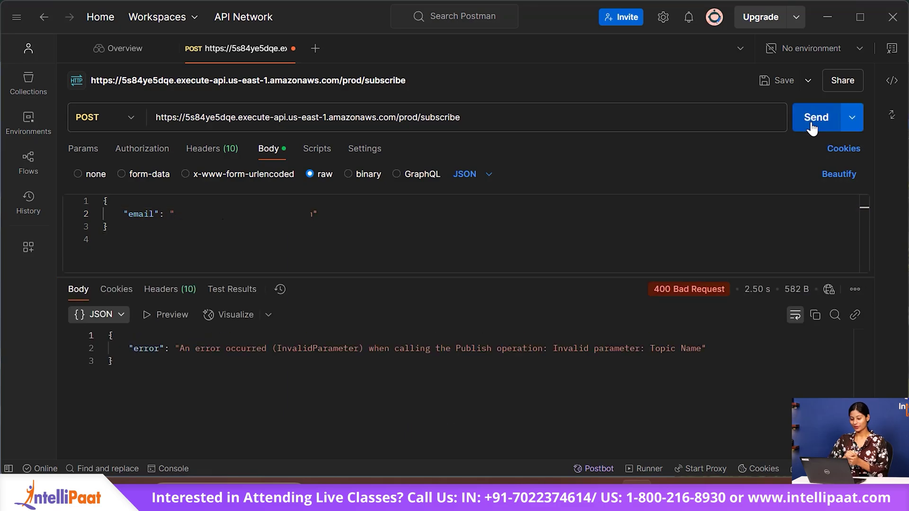
# - Copy the whole JSON error response from Postman and send it to ChatGPT as a new message
pyautogui.click(358, 385)
pyautogui.hotkey('ctrl', 'a')
pyautogui.hotkey('ctrl', 'c')
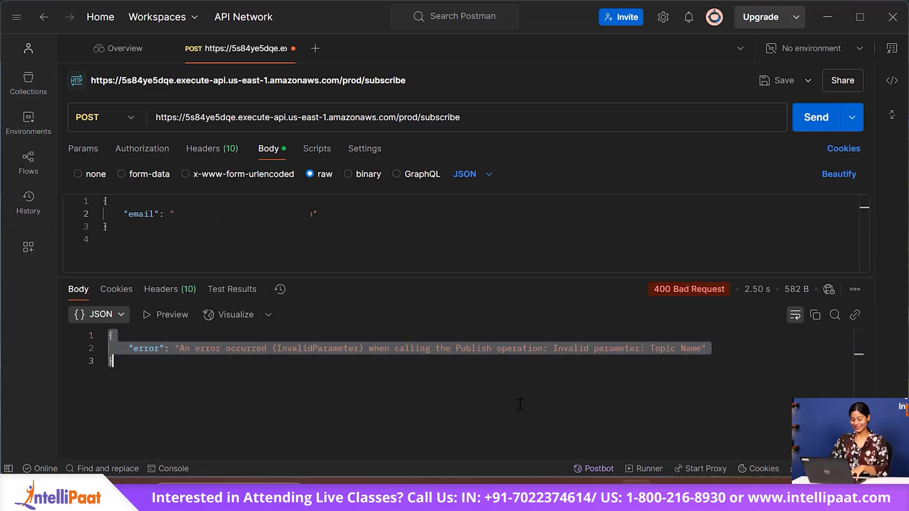
pyautogui.click(542, 492)
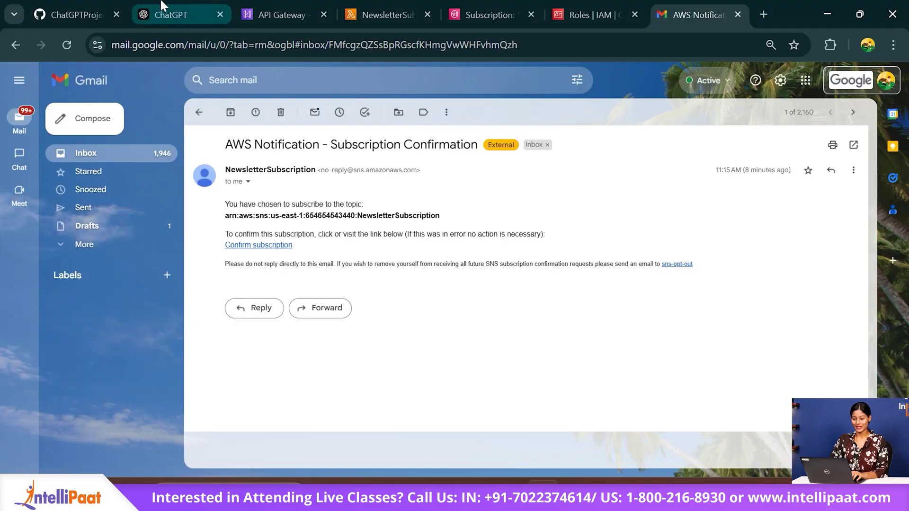
pyautogui.click(162, 7)
pyautogui.scroll(-10, 271, 316)
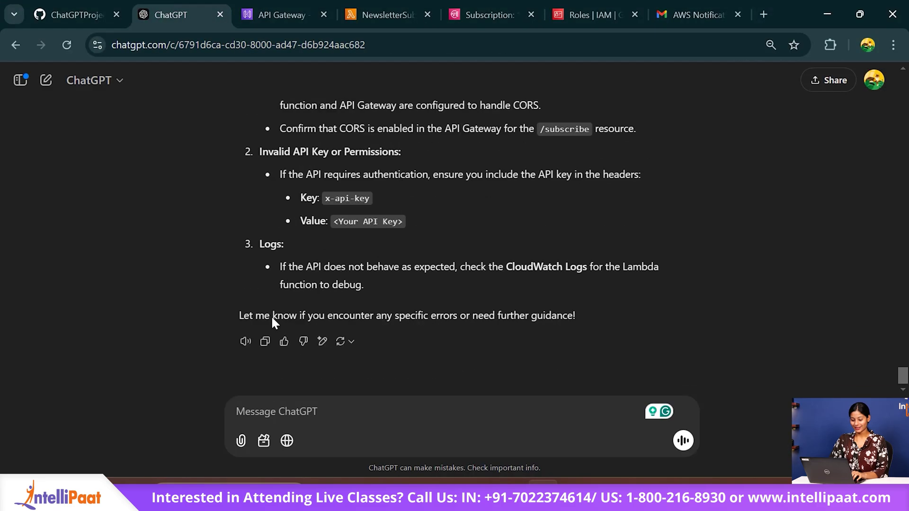
pyautogui.click(263, 413)
pyautogui.hotkey('ctrl', 'v')
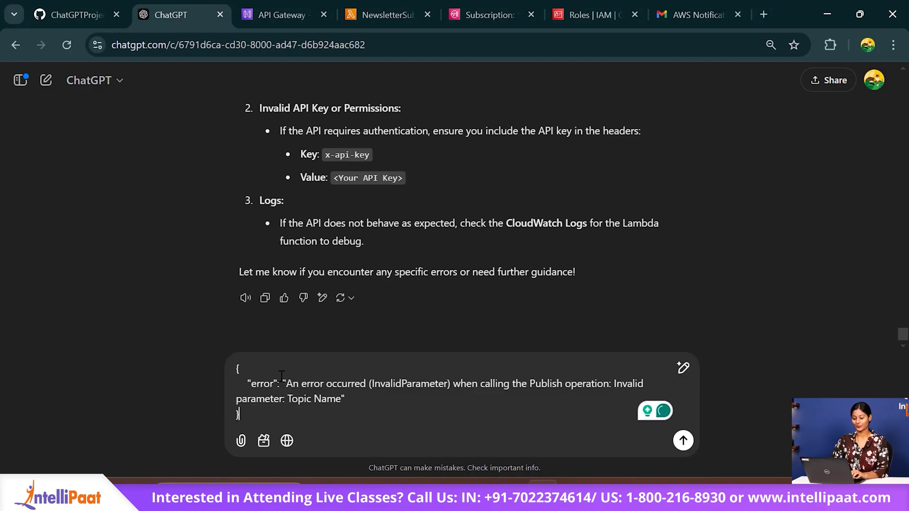
pyautogui.press('Return')
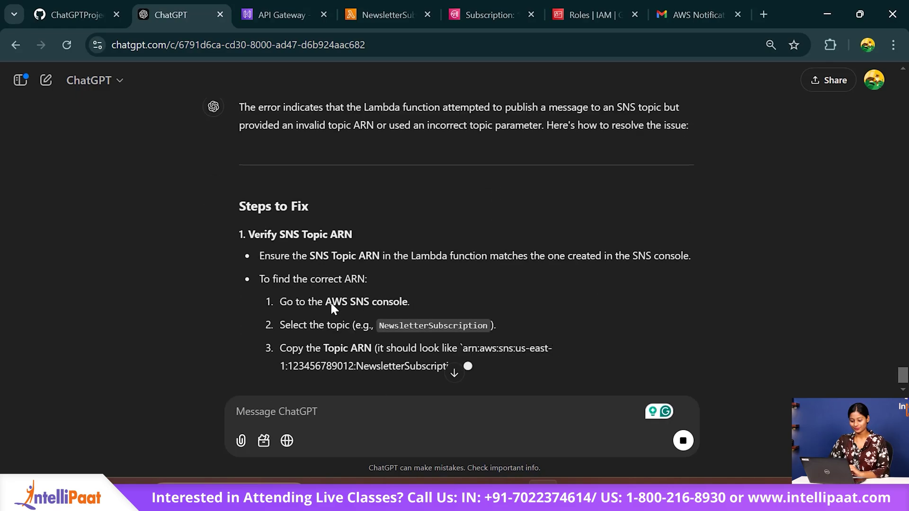
# - Copy the entire lambda_function.py code from the Lambda console and send it to ChatGPT, introduced by "here's my lambda function:"
pyautogui.click(386, 15)
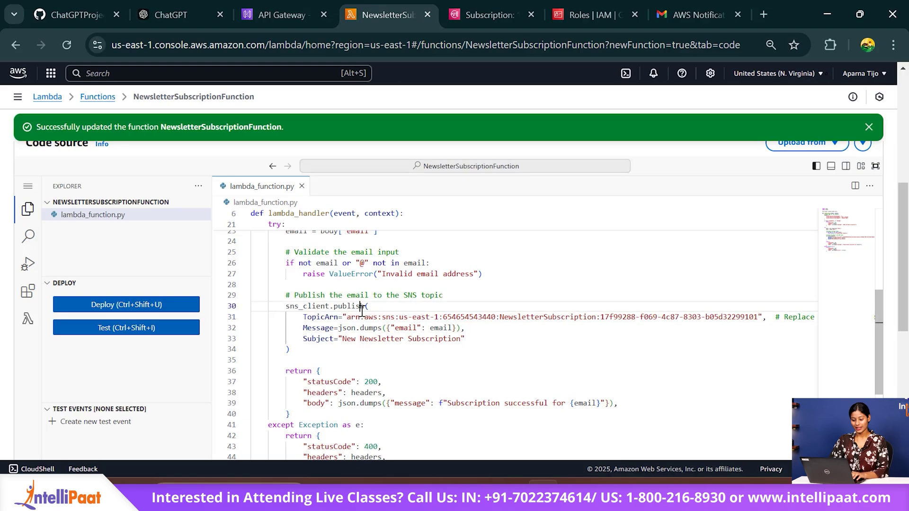
pyautogui.click(170, 15)
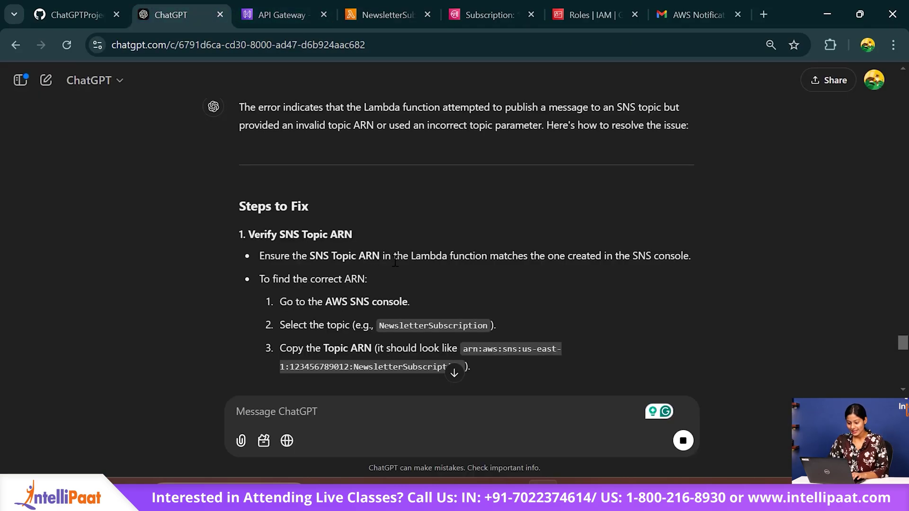
pyautogui.click(386, 14)
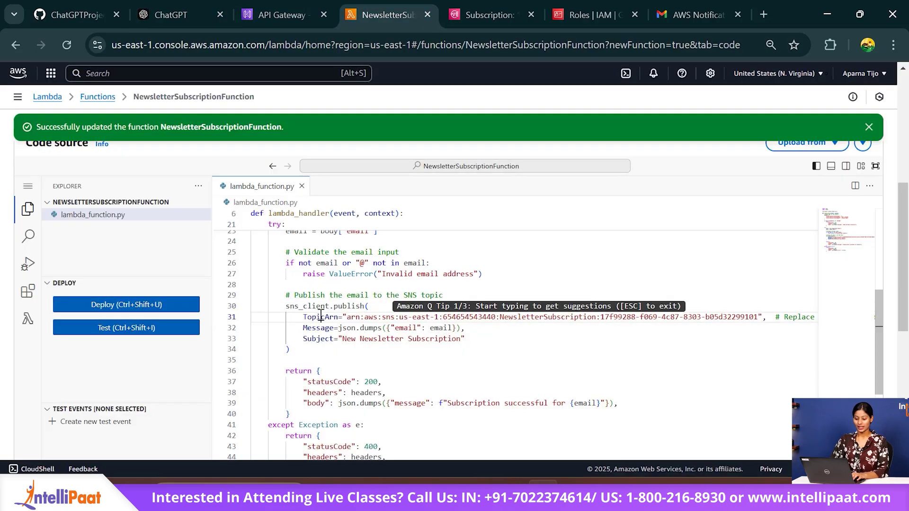
pyautogui.hotkey('ctrl', 'a')
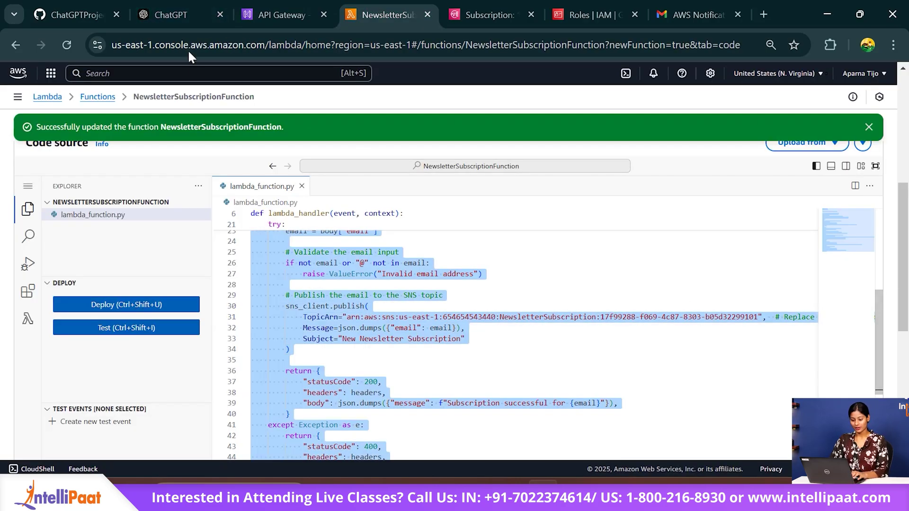
pyautogui.click(171, 15)
pyautogui.write("here's my lambda")
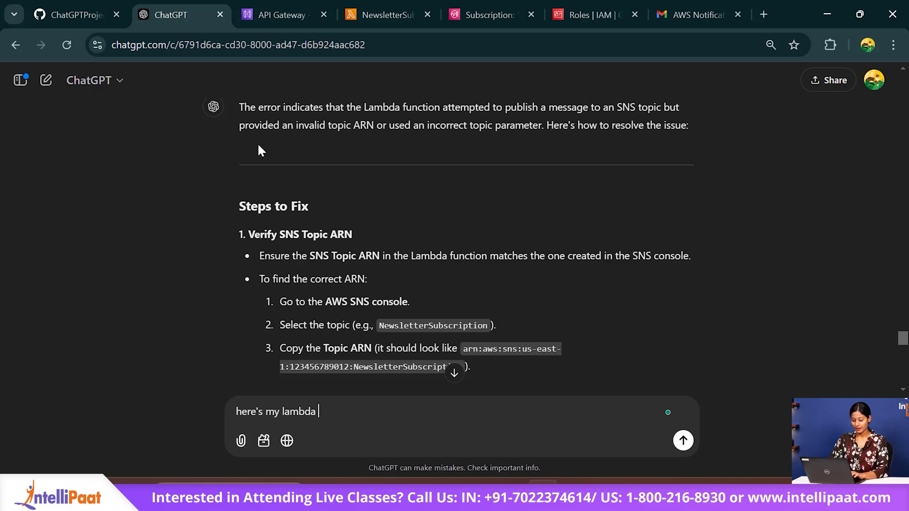
pyautogui.write(' function')
pyautogui.hotkey('shift', 'Return')
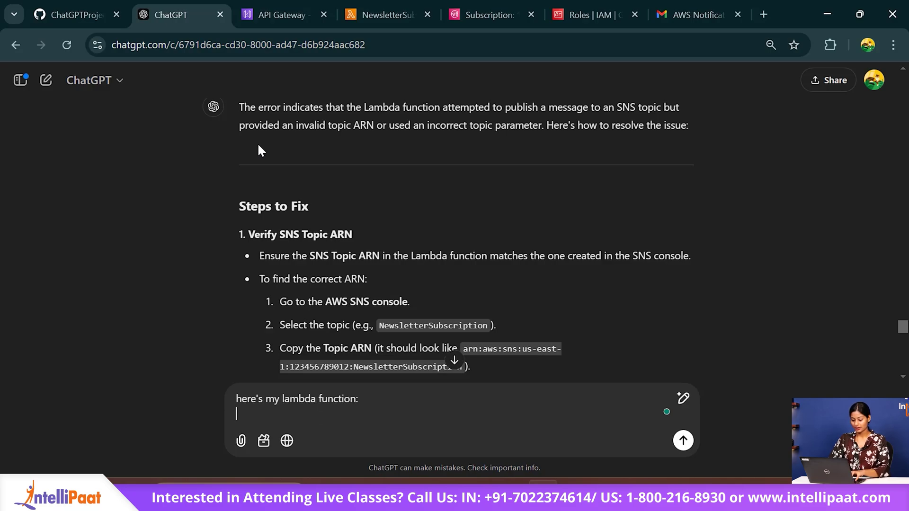
pyautogui.hotkey('ctrl', 'v')
pyautogui.press('Return')
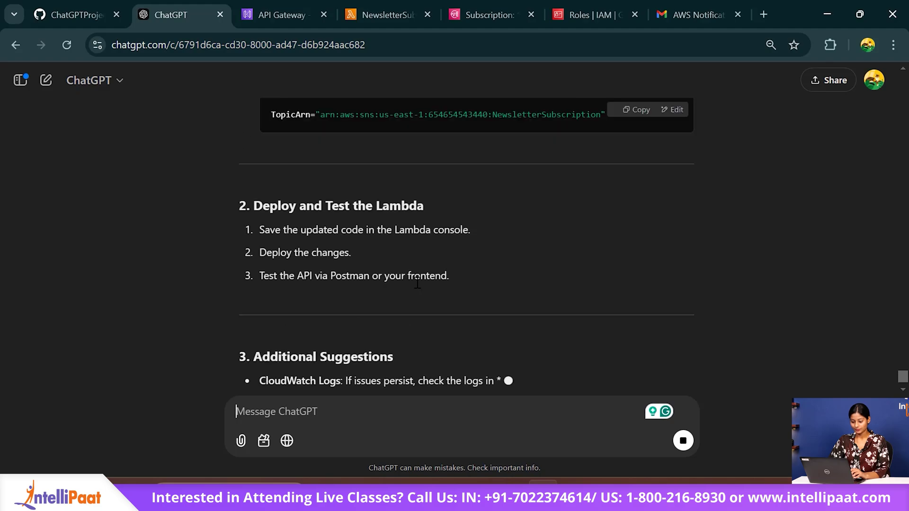
# - Review ChatGPT's topic ARN fix and ask it "can you give the whole fixed code"
pyautogui.scroll(3, 417, 285)
pyautogui.scroll(2, 417, 285)
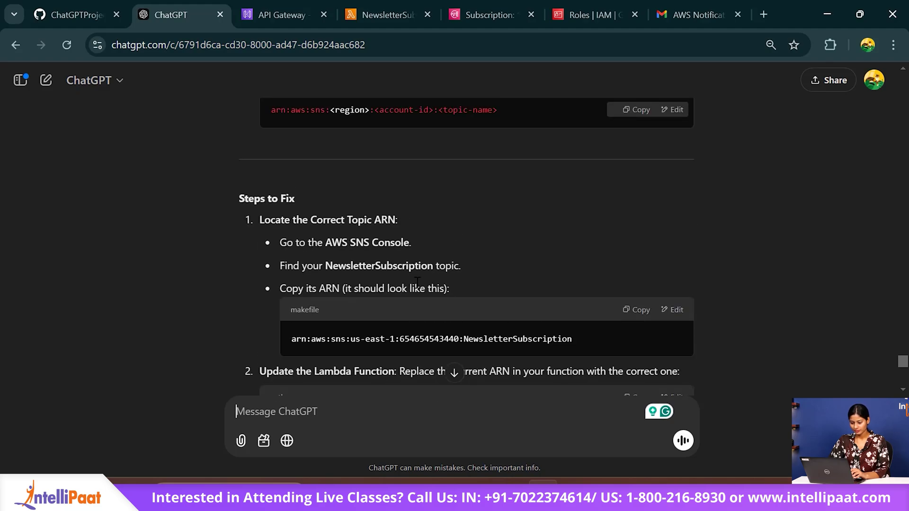
pyautogui.scroll(-10, 417, 282)
pyautogui.write('can')
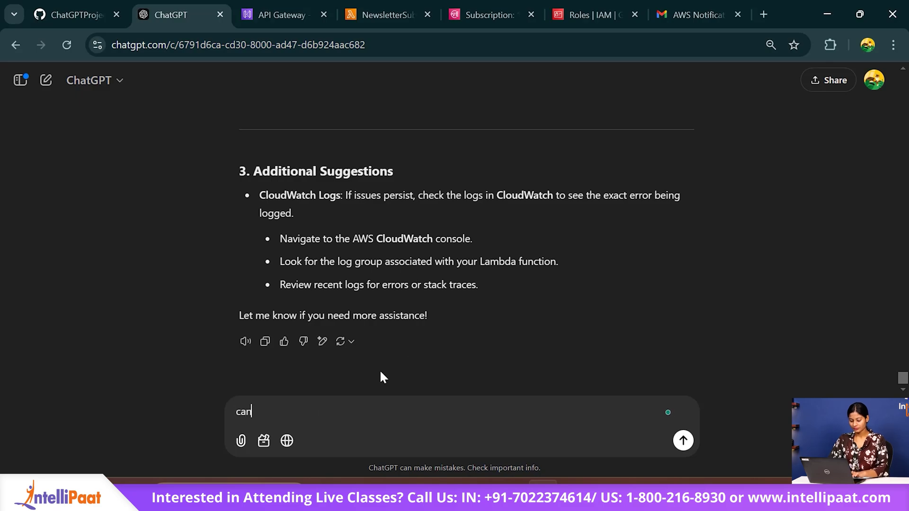
pyautogui.write(' you give ')
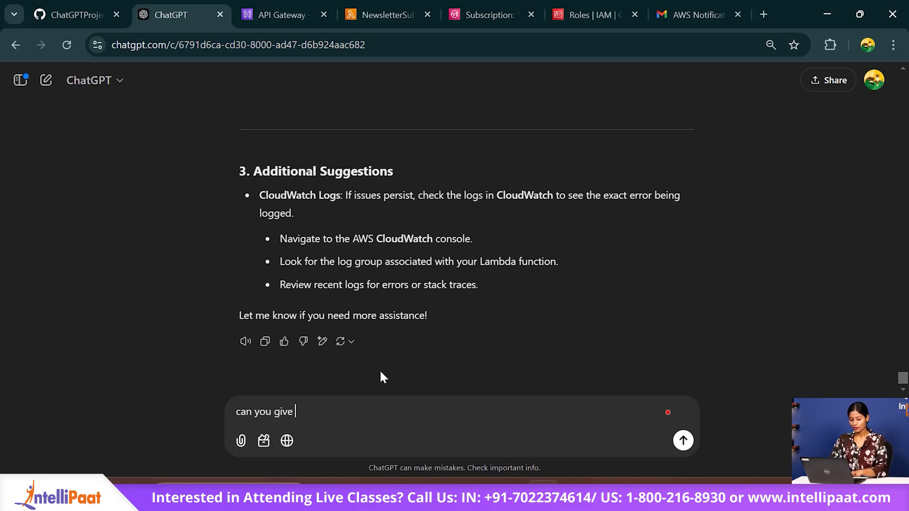
pyautogui.write('the whole code')
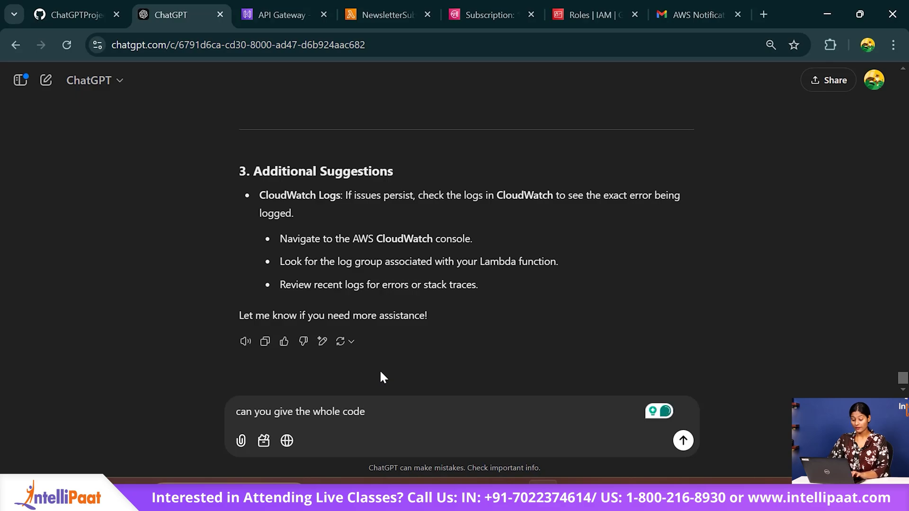
pyautogui.hotkey('ctrl', 'Left')
pyautogui.write('fixed')
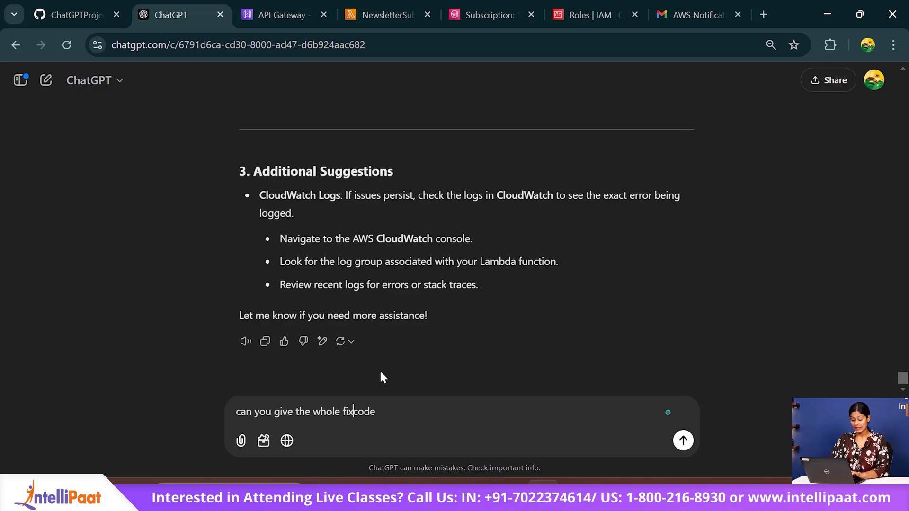
pyautogui.press('Return')
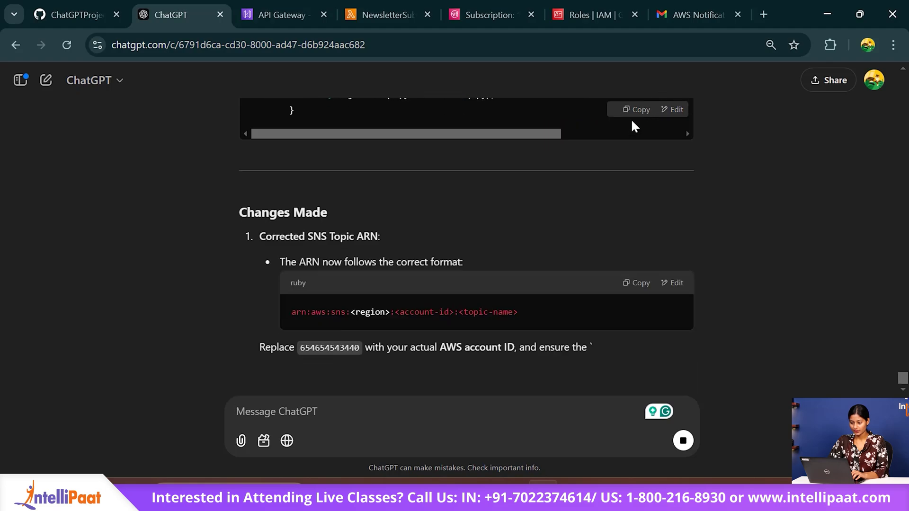
# - Replace all of lambda_function.py in NewsletterSubscriptionFunction with ChatGPT's corrected code and deploy the function
pyautogui.scroll(3, 609, 224)
pyautogui.scroll(1, 616, 199)
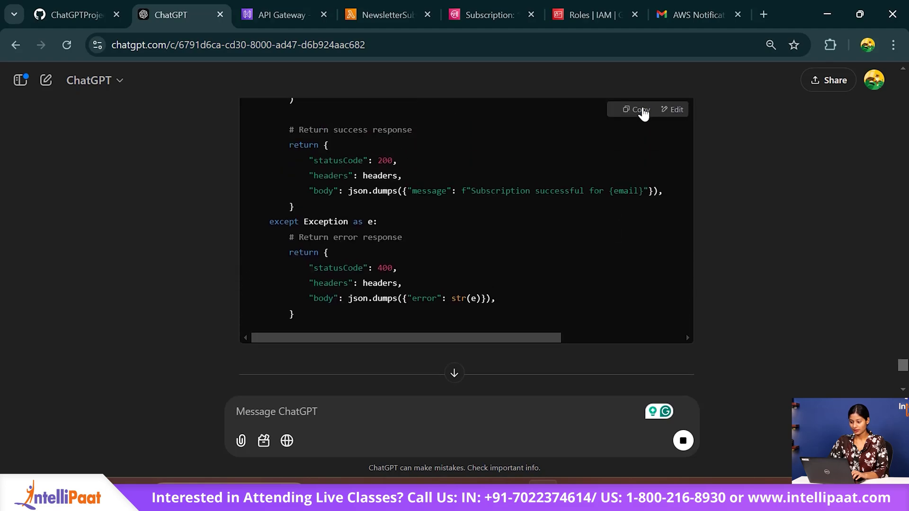
pyautogui.click(639, 110)
pyautogui.click(359, 5)
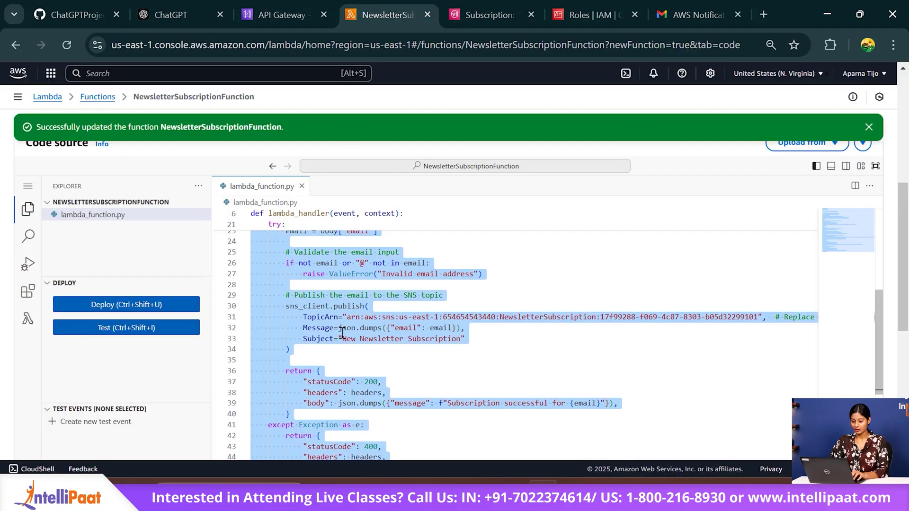
pyautogui.hotkey('ctrl', 'v')
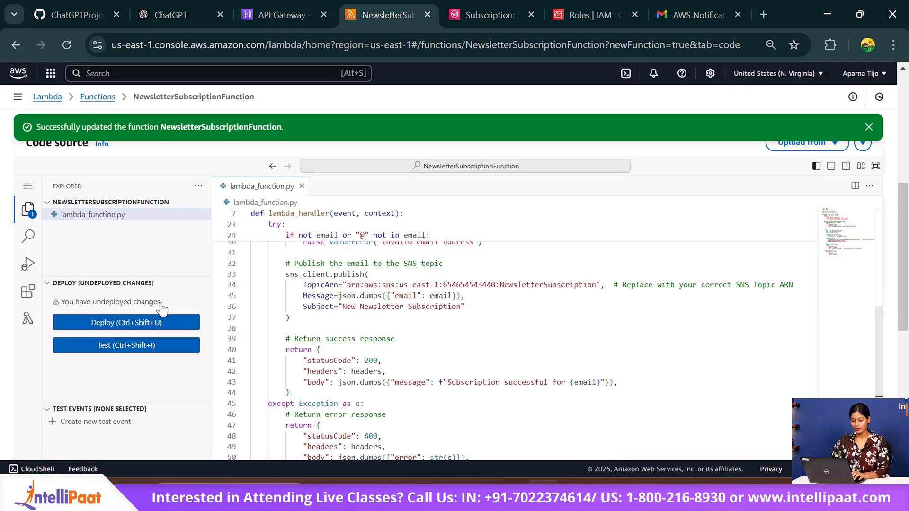
pyautogui.click(134, 326)
pyautogui.click(134, 325)
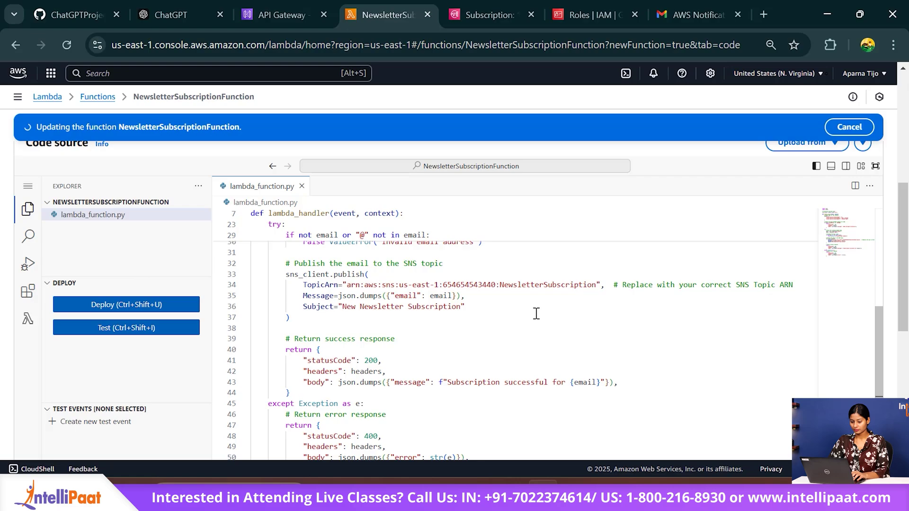
# - Switch to Postman, resend the POST request to the subscribe endpoint, check the response body and minimise Postman
pyautogui.hotkey('alt', 'Tab')
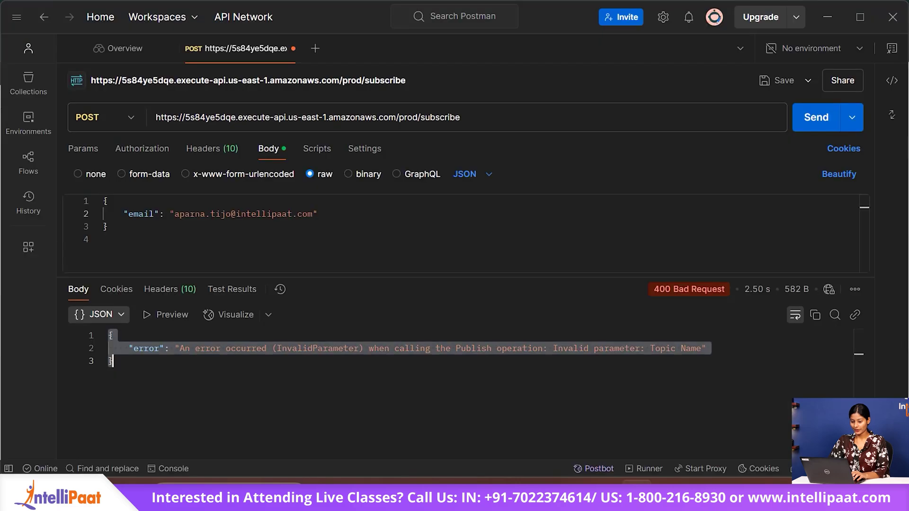
pyautogui.click(808, 124)
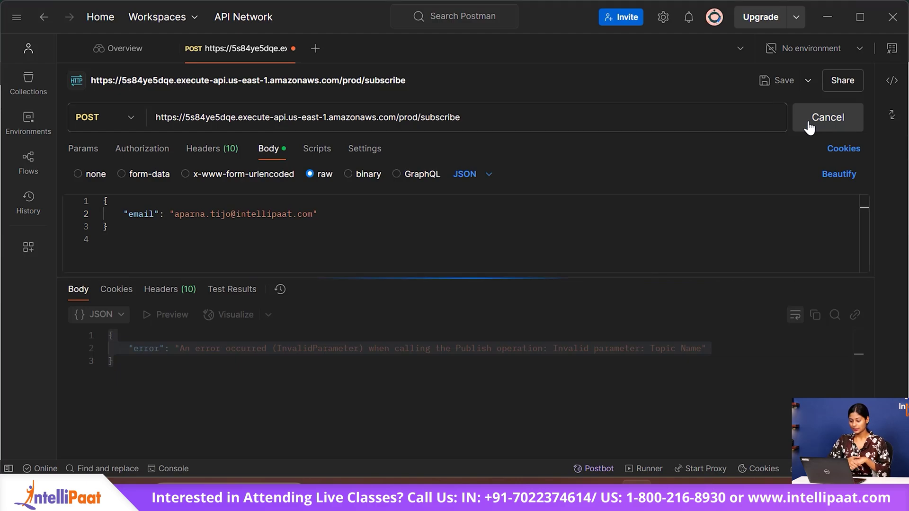
pyautogui.click(548, 344)
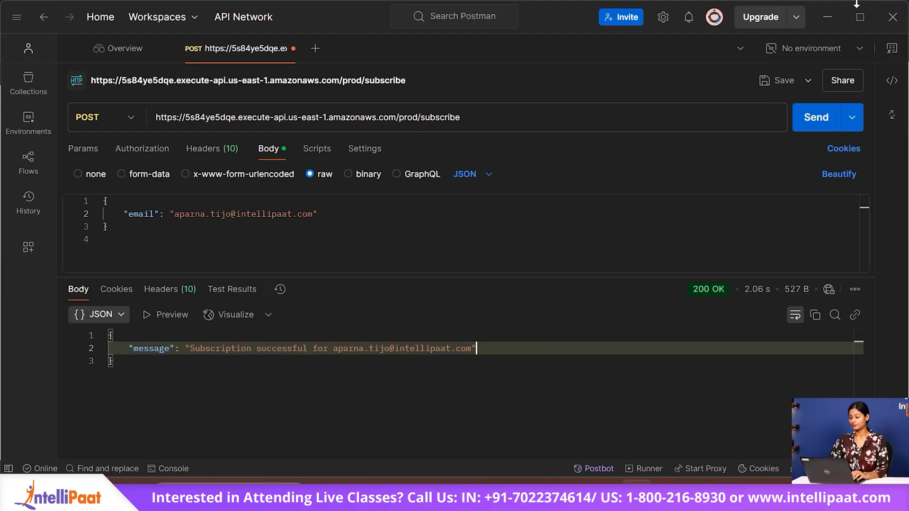
pyautogui.click(835, 18)
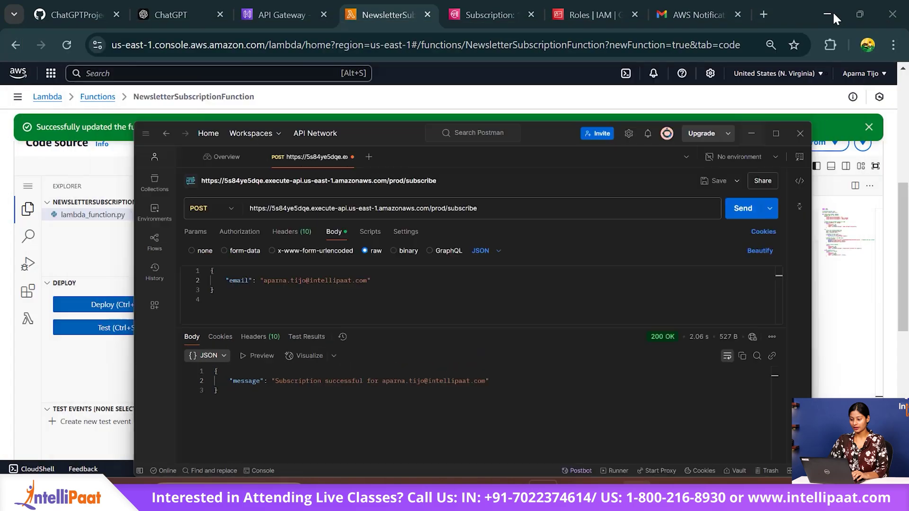
# - Minimise the browser and Postman windows, create a desktop folder named "AWS HTML File" and open it
pyautogui.click(170, 15)
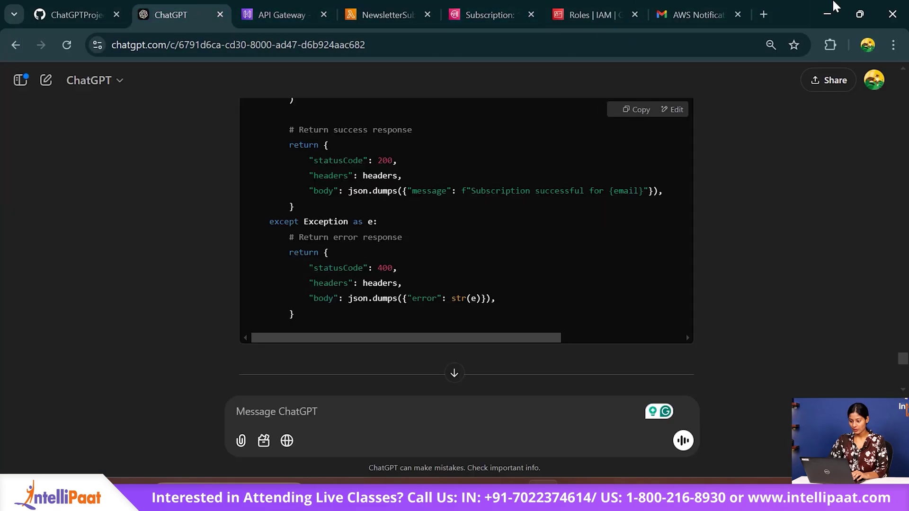
pyautogui.click(828, 15)
pyautogui.click(831, 16)
pyautogui.hotkey('ctrl', 'shift', 'n')
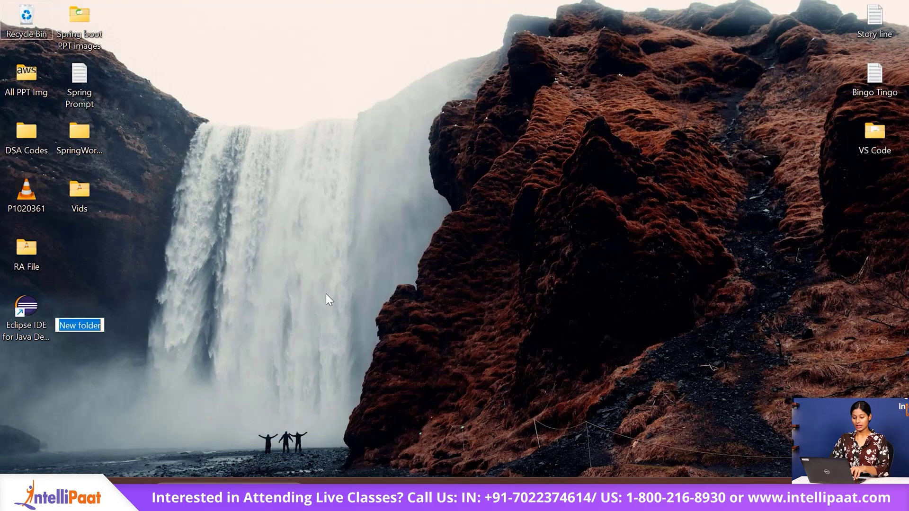
pyautogui.write('AWS')
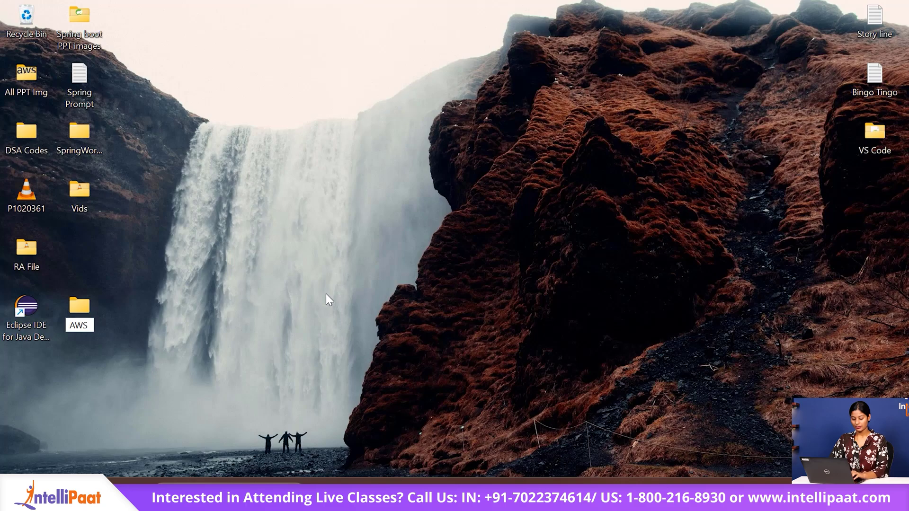
pyautogui.write(' HTML File')
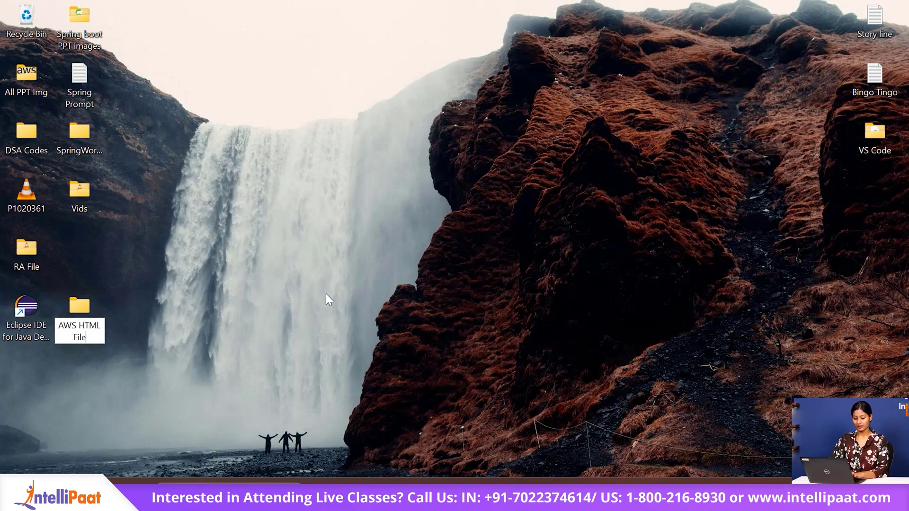
pyautogui.press('Return')
pyautogui.press('Return')
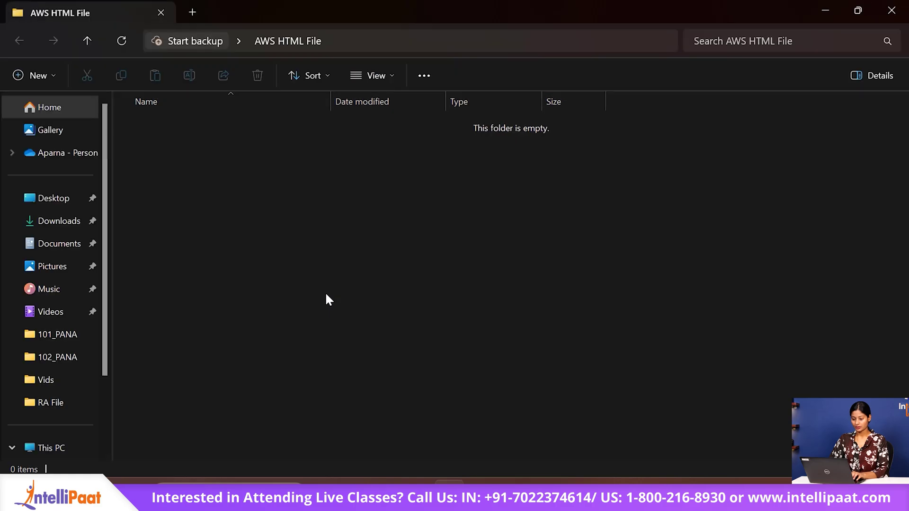
# - Start a command prompt in the AWS HTML File folder and run "code ." to open the folder in VS Code
pyautogui.hotkey('ctrl', 'l')
pyautogui.write('cmd')
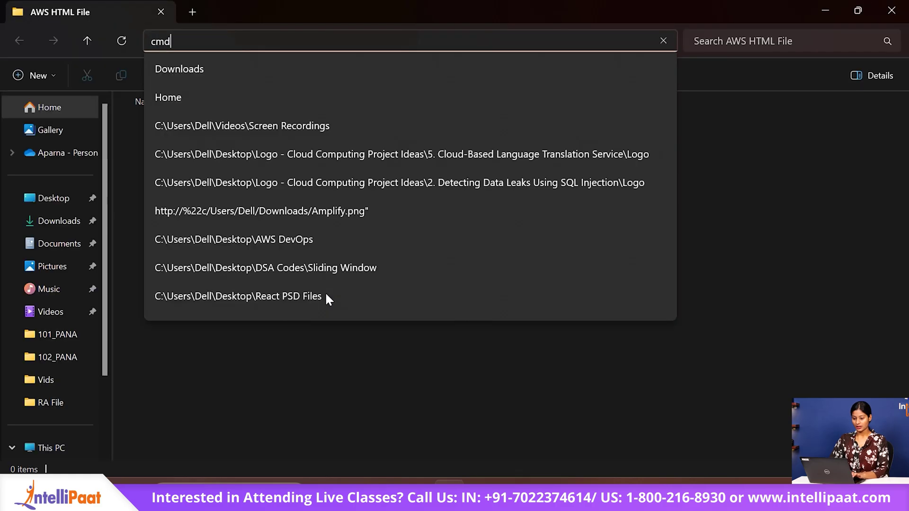
pyautogui.press('Return')
pyautogui.write('code .')
pyautogui.press('Return')
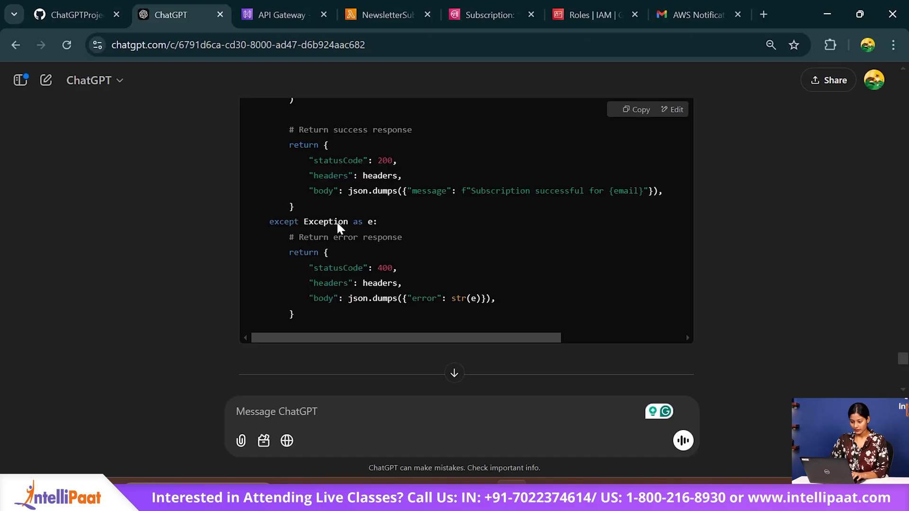
# - Find "Step 3: Update the HTML Page" in the ChatGPT conversation and copy its HTML code
pyautogui.scroll(-5, 298, 123)
pyautogui.scroll(20, 298, 124)
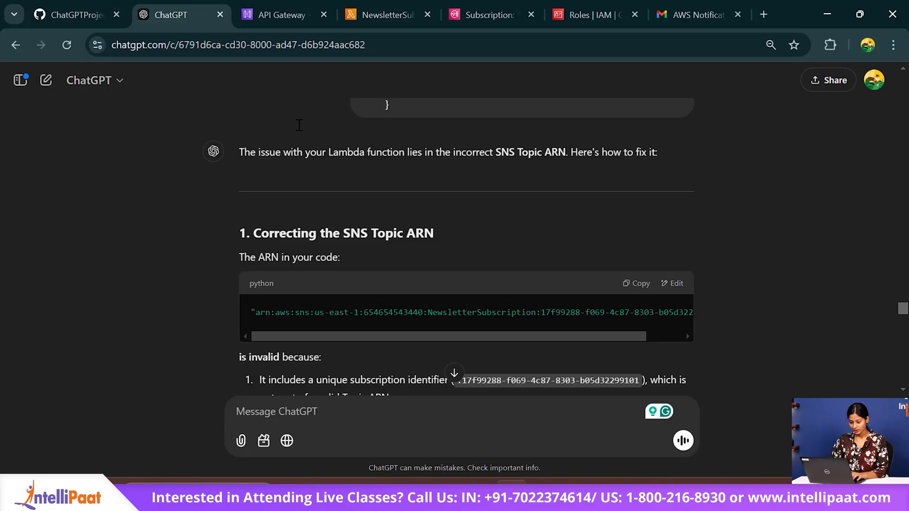
pyautogui.scroll(-20, 299, 124)
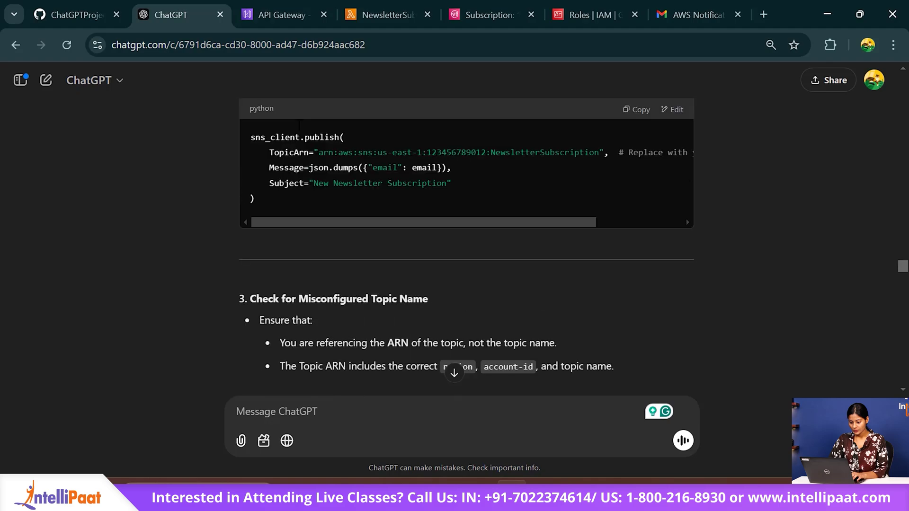
pyautogui.scroll(4, 299, 125)
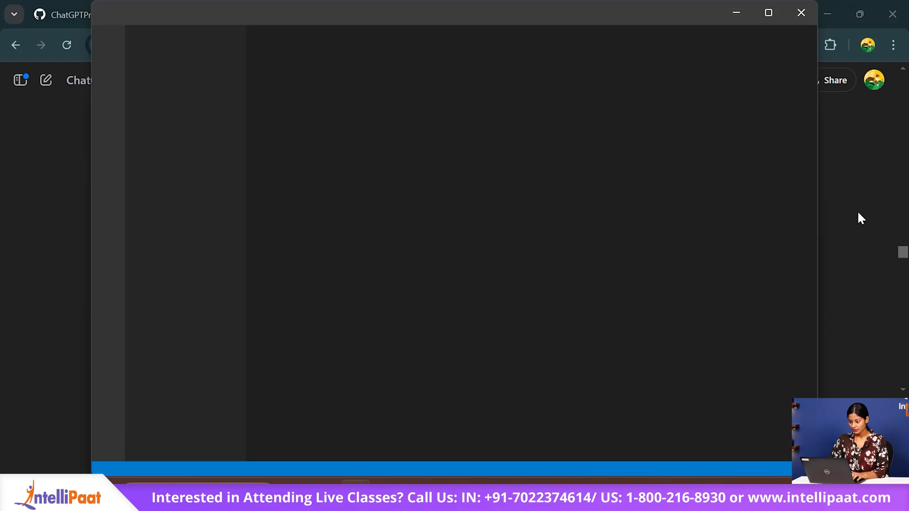
pyautogui.click(736, 13)
pyautogui.scroll(10, 492, 311)
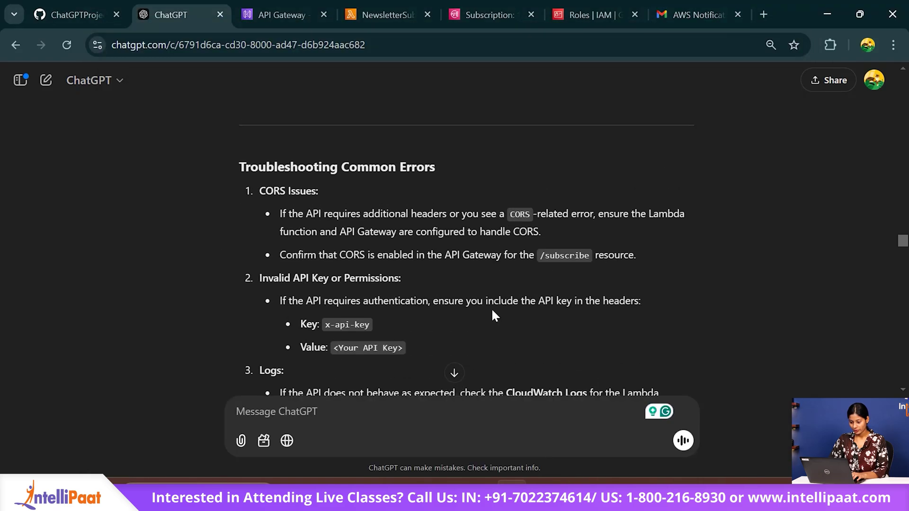
pyautogui.scroll(20, 493, 312)
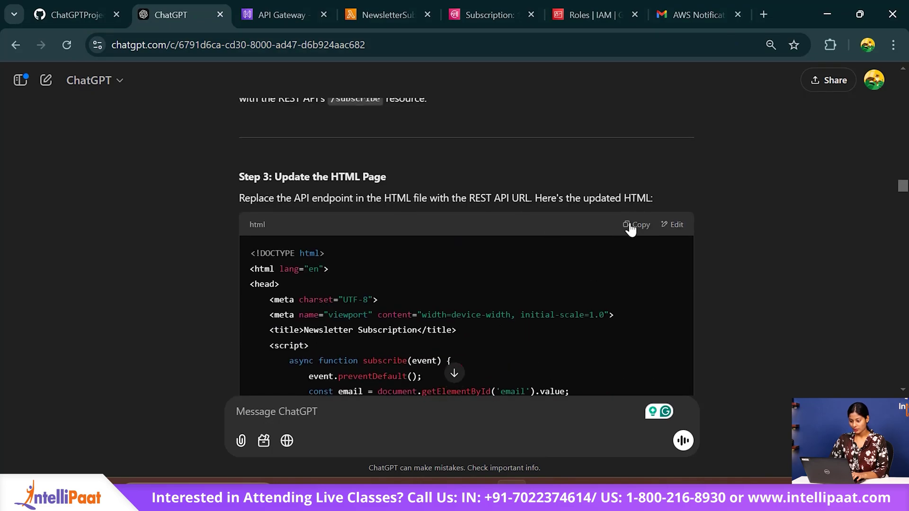
# - Switch to VS Code, create index.html in the AWS HTML File folder and paste the copied HTML into it
pyautogui.moveTo(386, 495)
pyautogui.click(386, 417)
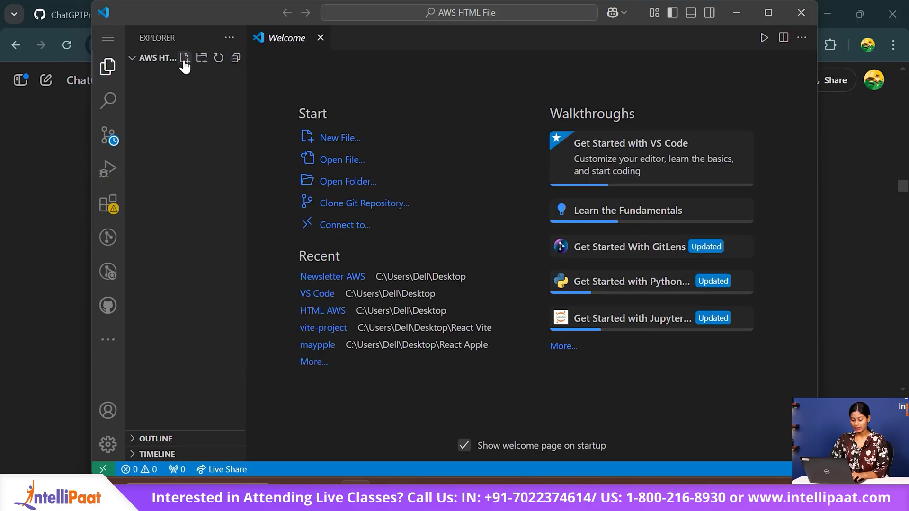
pyautogui.click(186, 59)
pyautogui.write('inde')
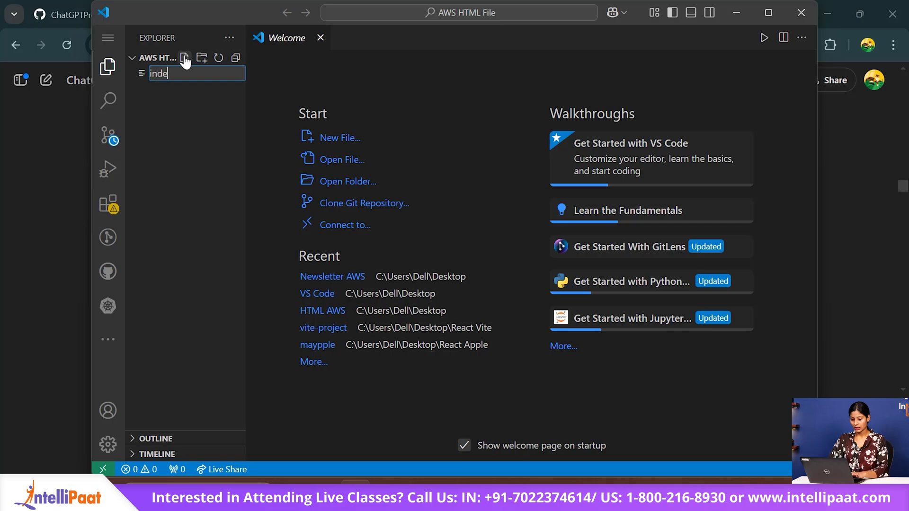
pyautogui.write('x.html')
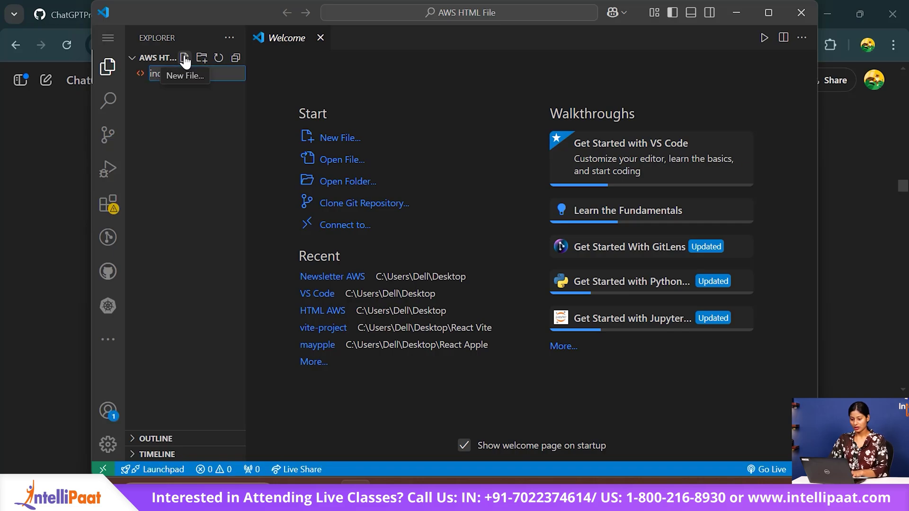
pyautogui.press('Return')
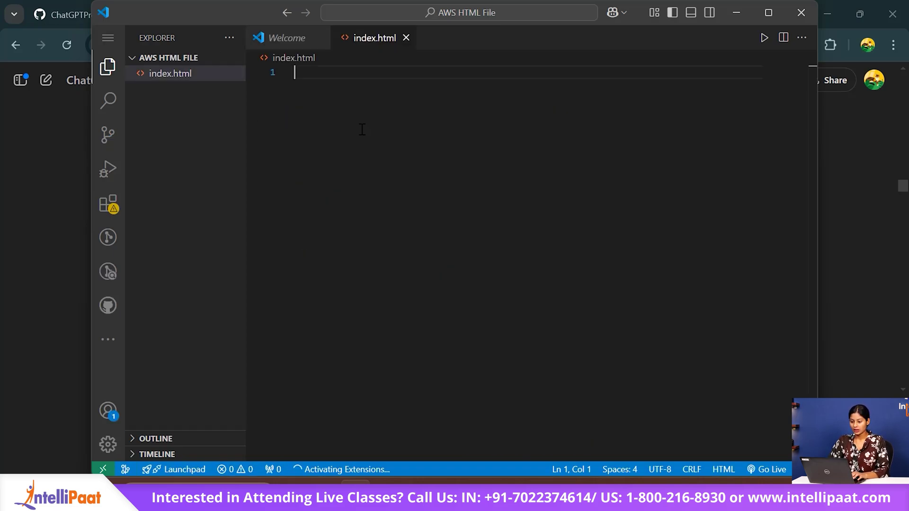
pyautogui.hotkey('ctrl', 'v')
# - Locate the fetch URL in index.html, switch to Postman to copy the full subscribe endpoint URL and minimise Postman
pyautogui.scroll(3, 467, 254)
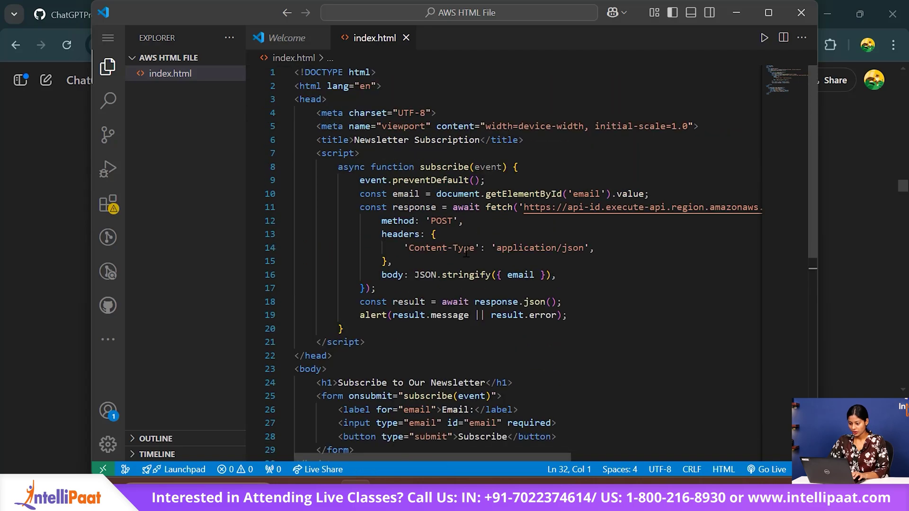
pyautogui.hscroll(3, 570, 272)
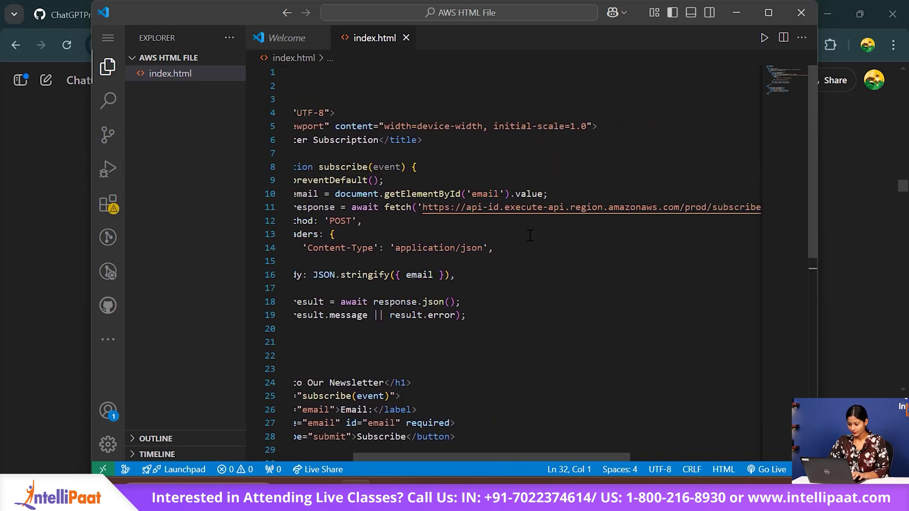
pyautogui.hotkey('alt', 'Tab')
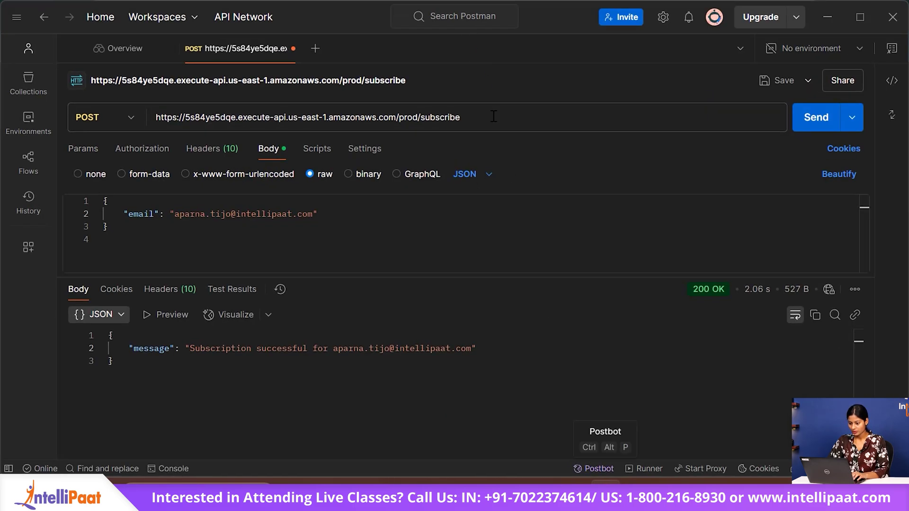
pyautogui.tripleClick(493, 116)
pyautogui.hotkey('ctrl', 'c')
pyautogui.click(835, 18)
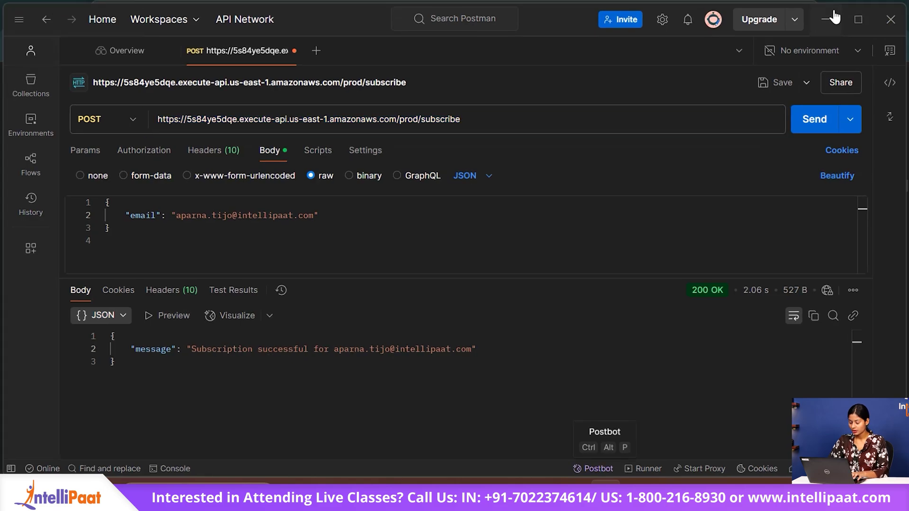
pyautogui.hotkey('alt', 'z')
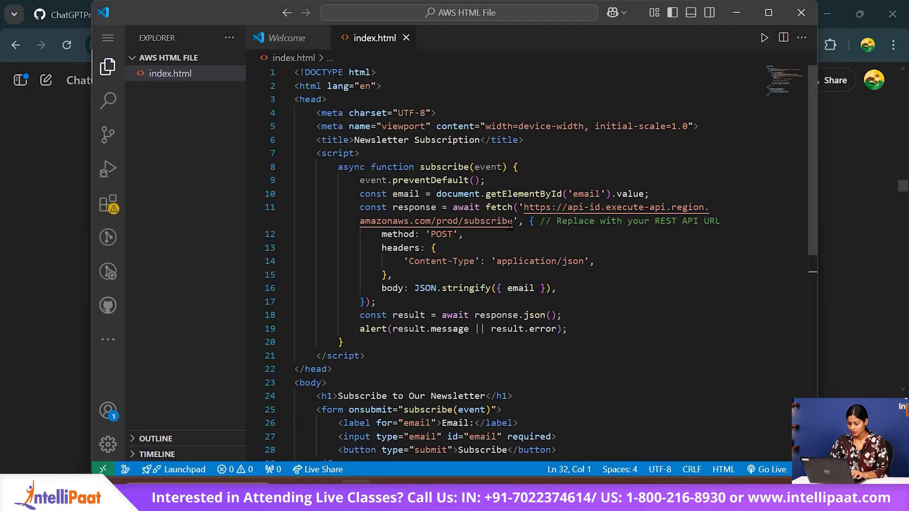
pyautogui.moveTo(514, 221); pyautogui.dragTo(524, 209)
pyautogui.hotkey('ctrl', 'v')
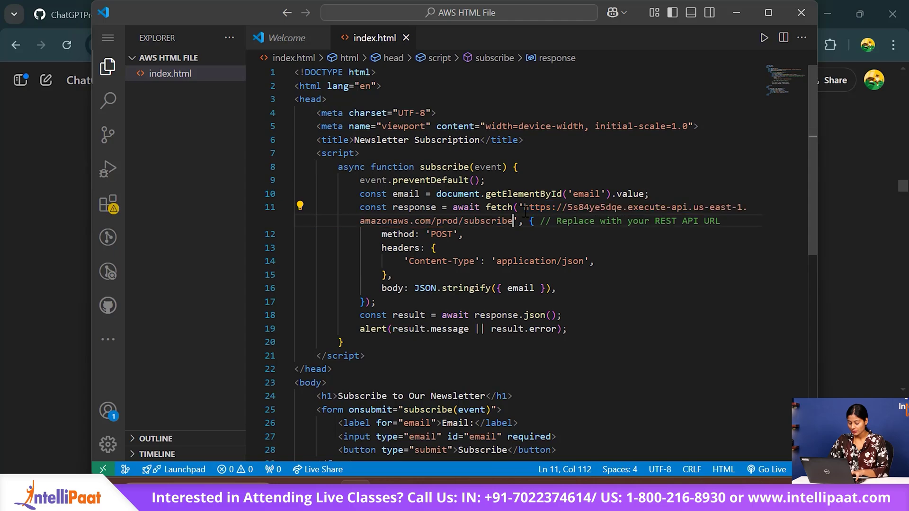
pyautogui.scroll(-3, 643, 271)
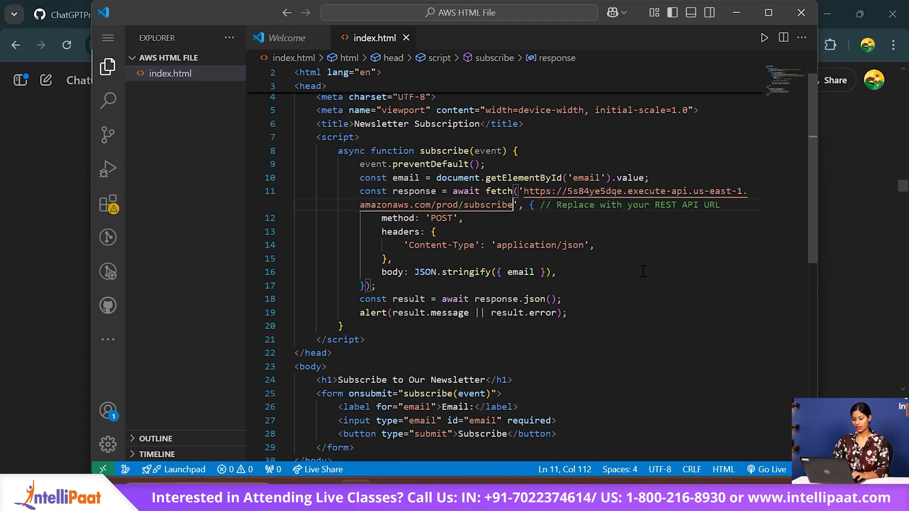
pyautogui.scroll(3, 643, 271)
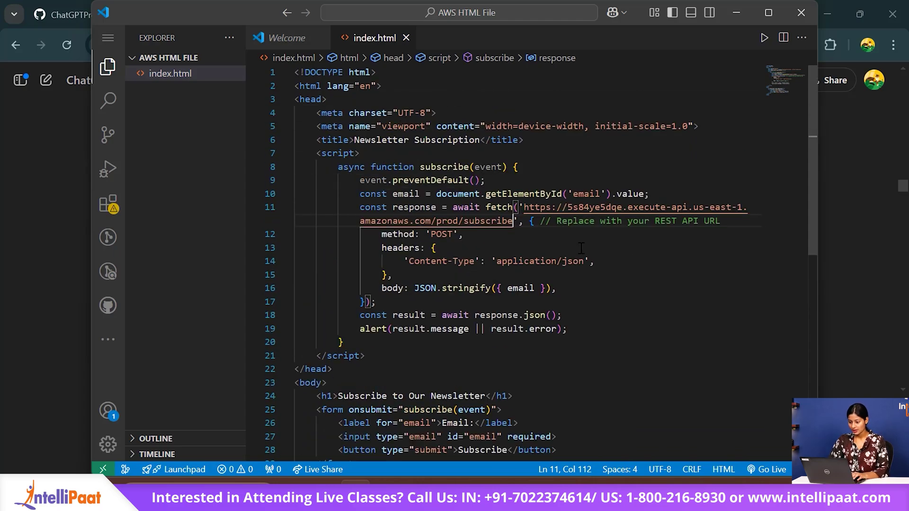
# - Serve index.html with Live Server, submit the form with the subscriber's email, dismiss the alert and check the browser console
pyautogui.click(766, 469)
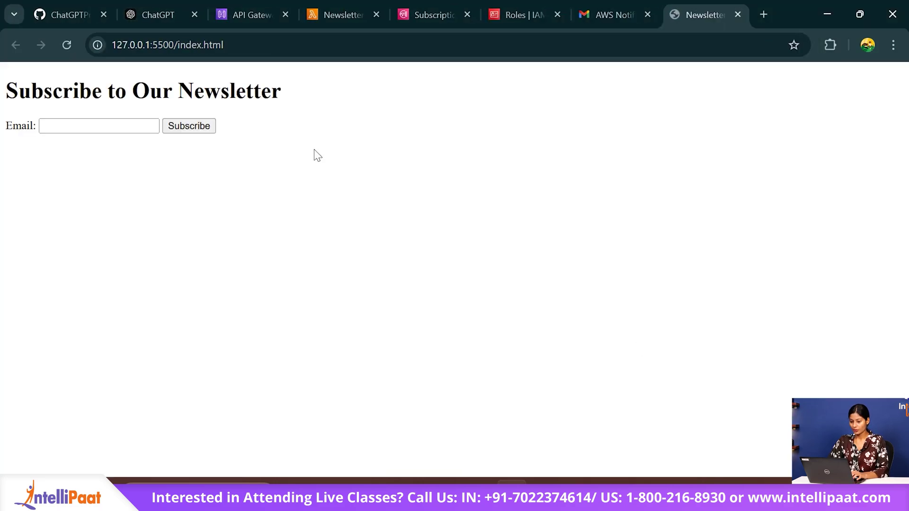
pyautogui.click(127, 124)
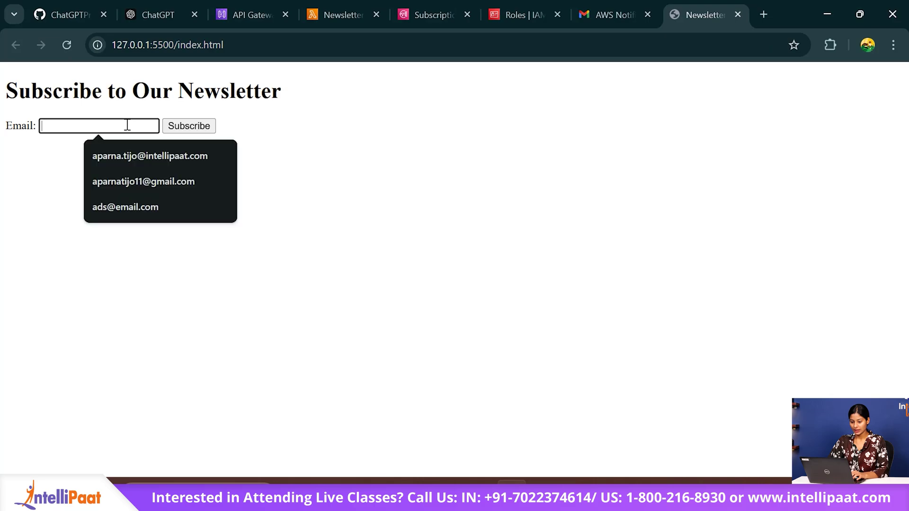
pyautogui.click(138, 157)
pyautogui.click(181, 131)
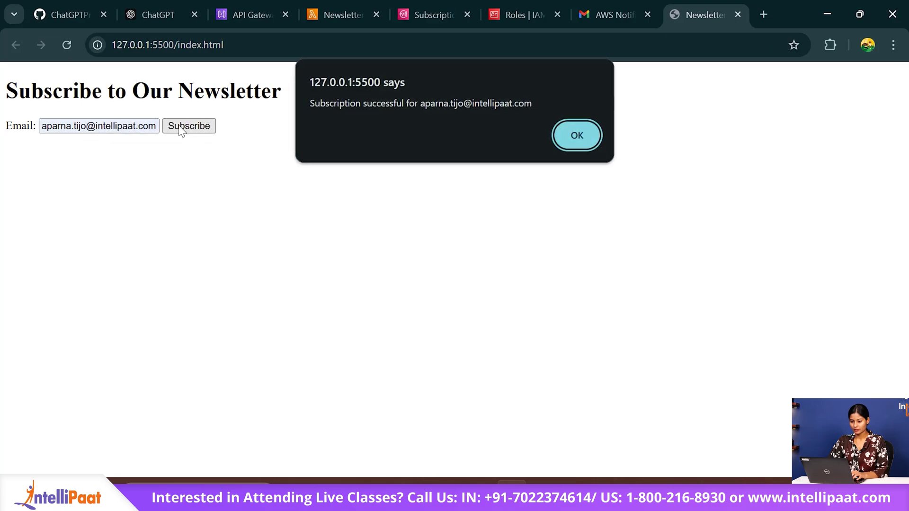
pyautogui.click(586, 141)
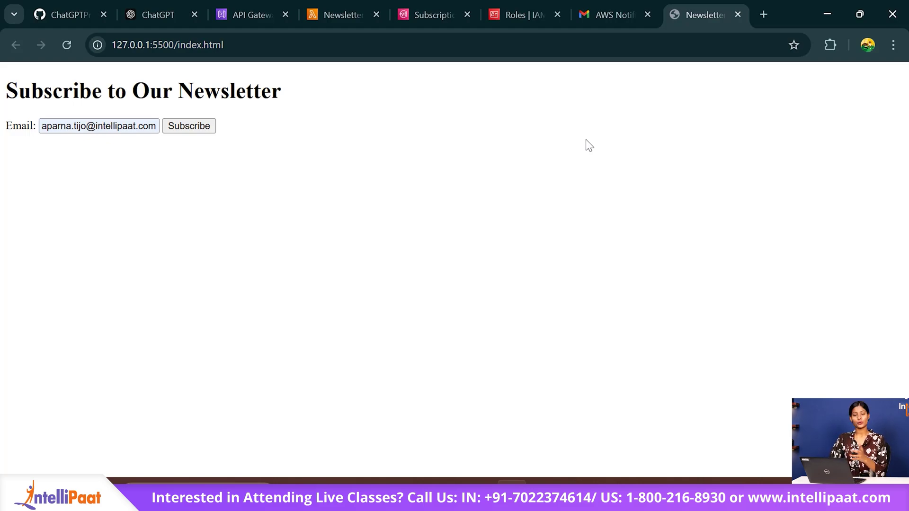
pyautogui.press('F12')
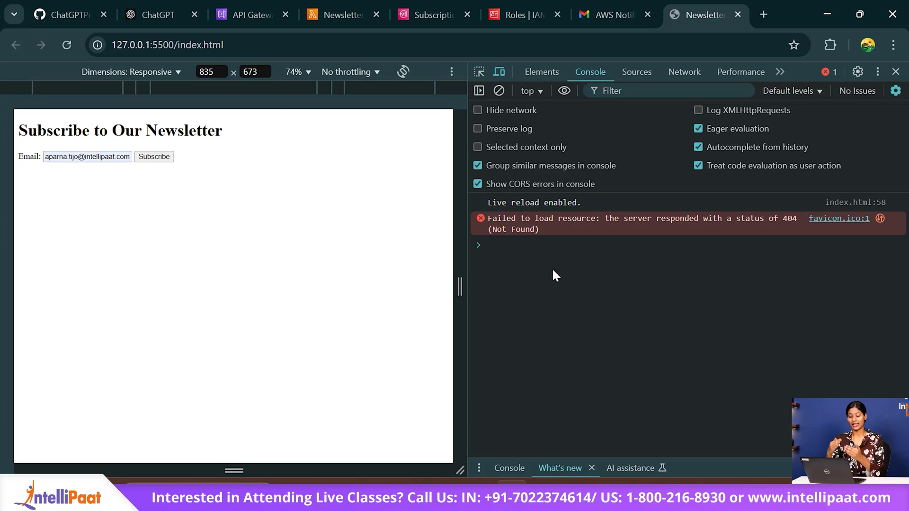
# - Open the AWS Console Home in a new browser tab from the API Gateway page and go to CloudWatch
pyautogui.click(271, 6)
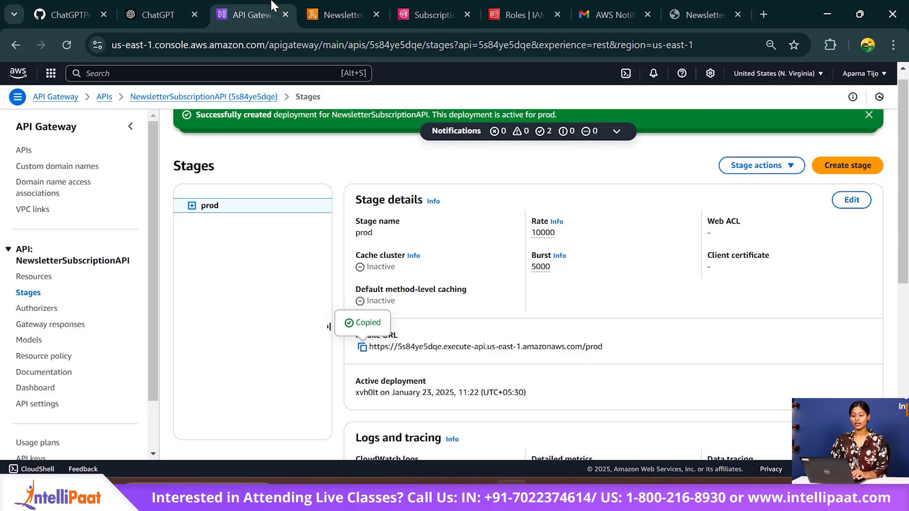
pyautogui.rightClick(13, 84)
pyautogui.click(59, 88)
pyautogui.moveTo(280, 6); pyautogui.dragTo(230, 5)
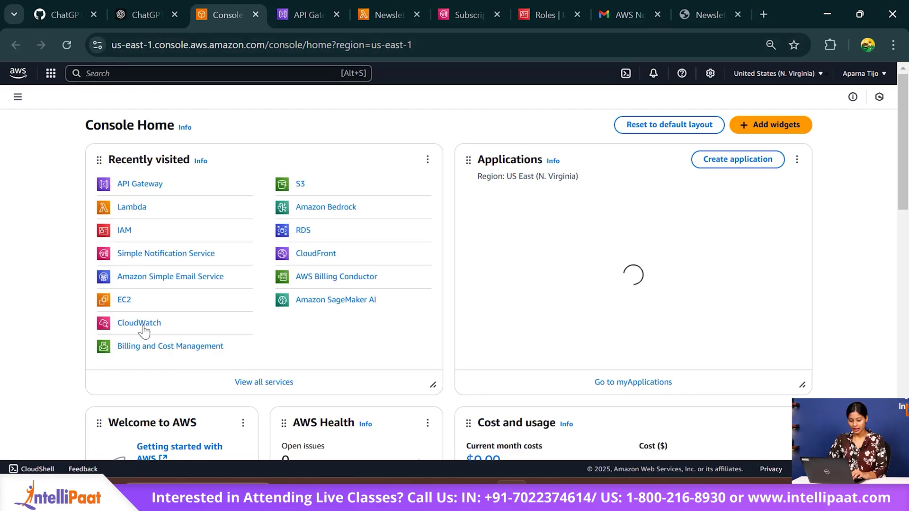
pyautogui.click(145, 332)
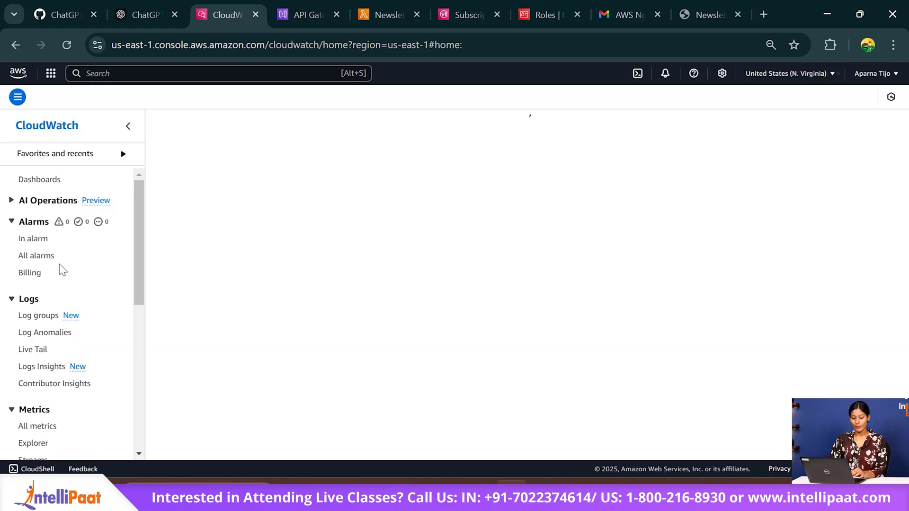
# - View the log events of a 2025/01/22 log stream in the /aws/lambda/NewsletterHandler log group
pyautogui.click(44, 316)
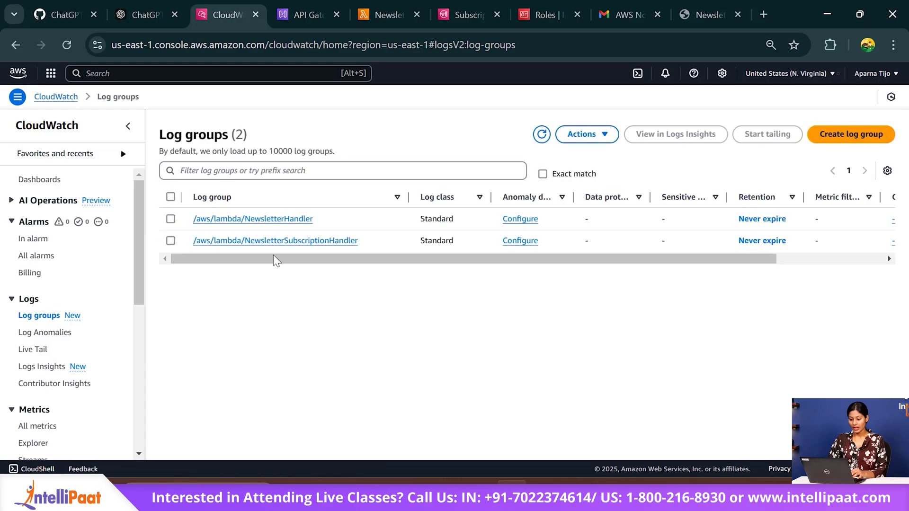
pyautogui.click(257, 219)
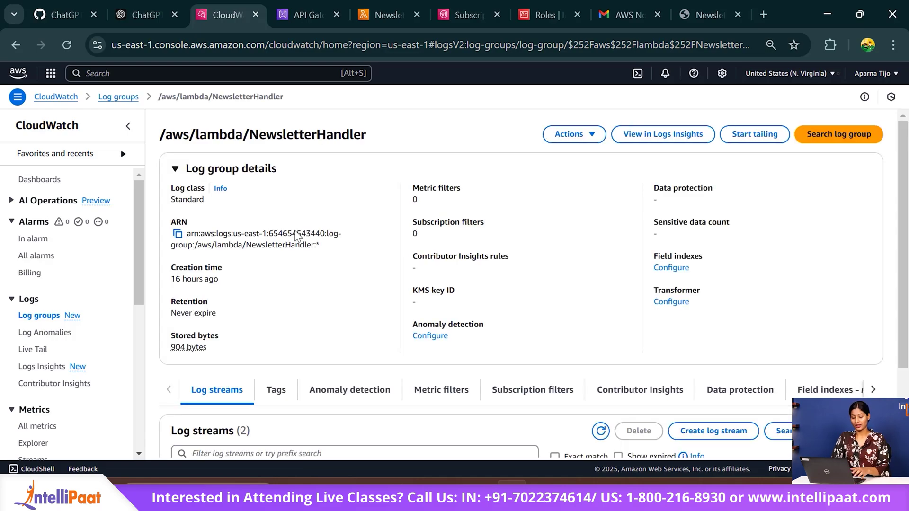
pyautogui.scroll(-2, 297, 236)
pyautogui.click(282, 389)
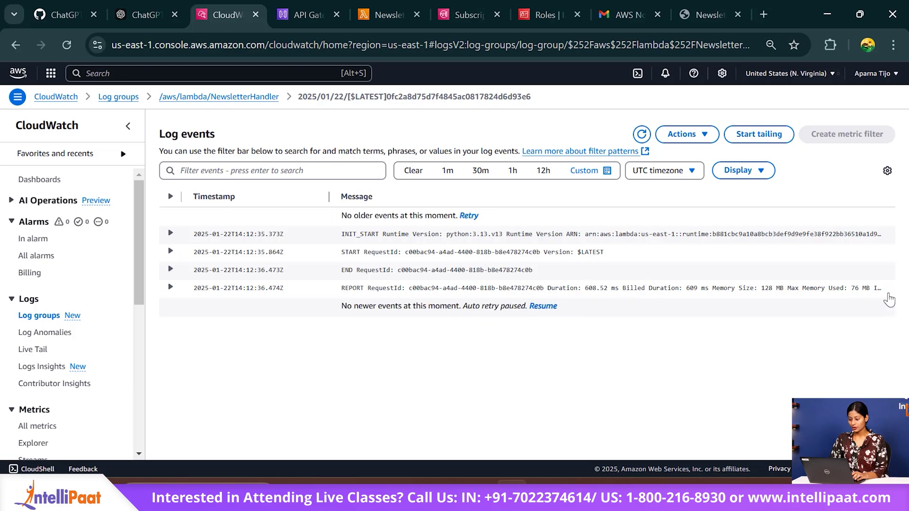
pyautogui.moveTo(277, 286); pyautogui.dragTo(903, 297)
pyautogui.hotkey('ctrl', 'c')
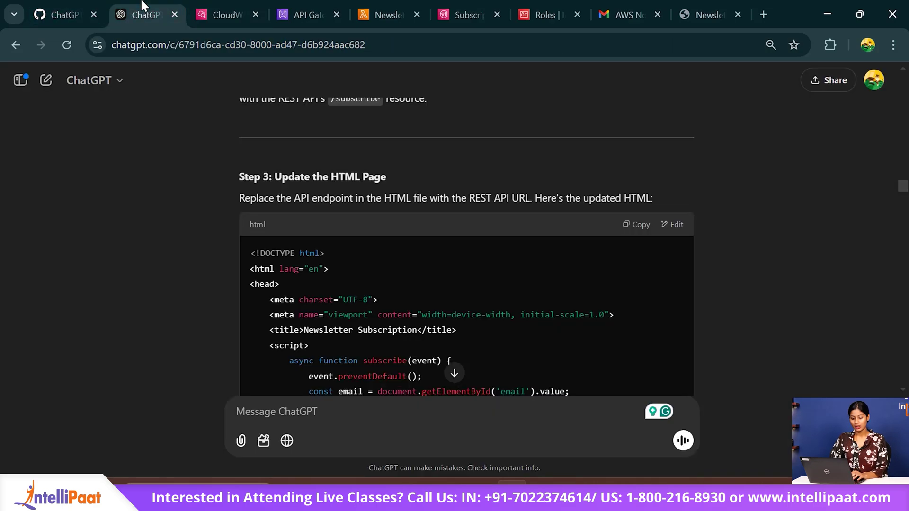
pyautogui.click(143, 14)
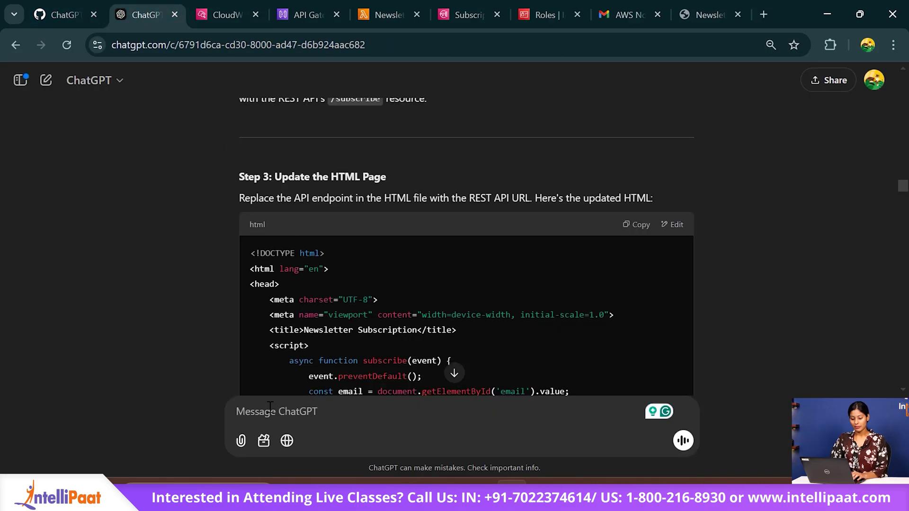
pyautogui.click(270, 406)
pyautogui.hotkey('ctrl', 'v')
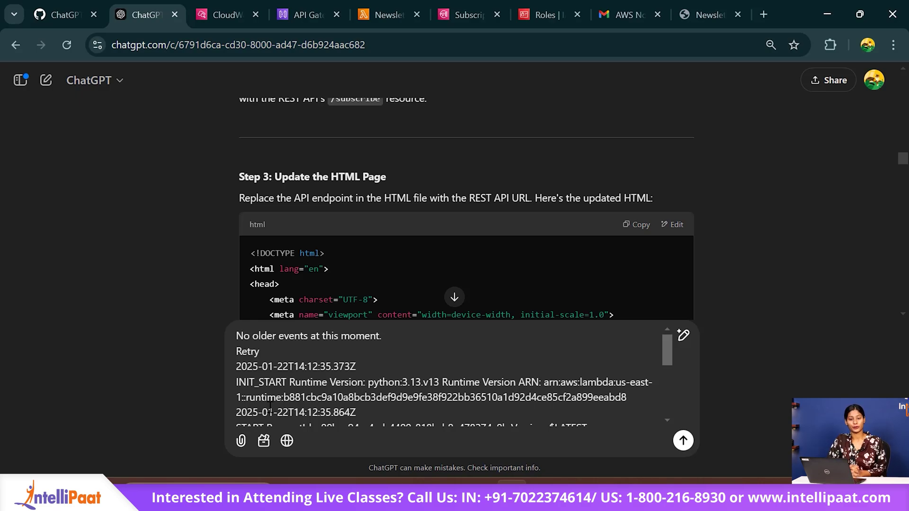
pyautogui.hotkey('ctrl', 'a')
pyautogui.press('BackSpace')
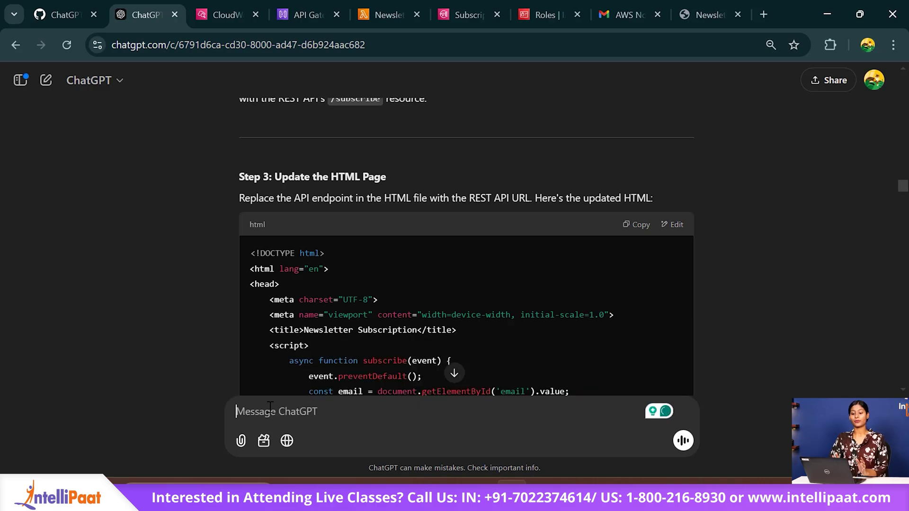
# - Delete the NewsletterSubscriptionAPI from the API Gateway APIs list, confirming the deletion with "confirm"
pyautogui.click(305, 15)
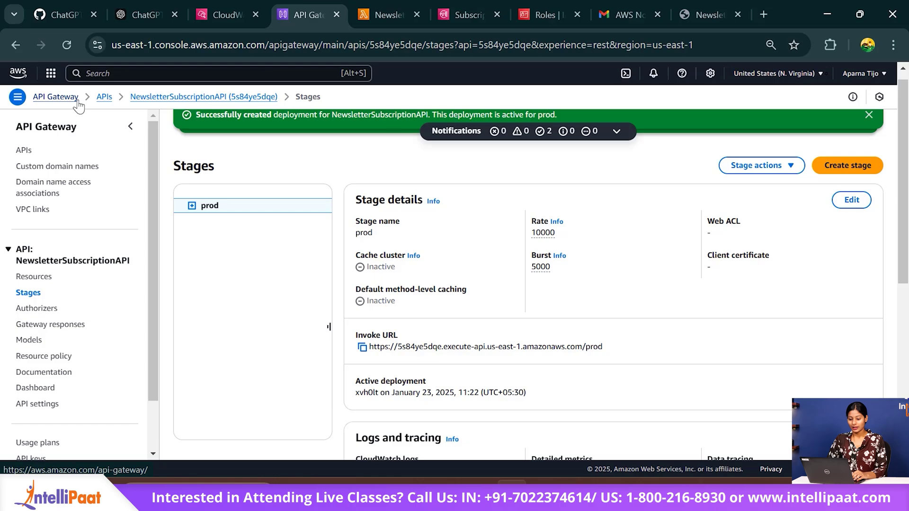
pyautogui.click(58, 102)
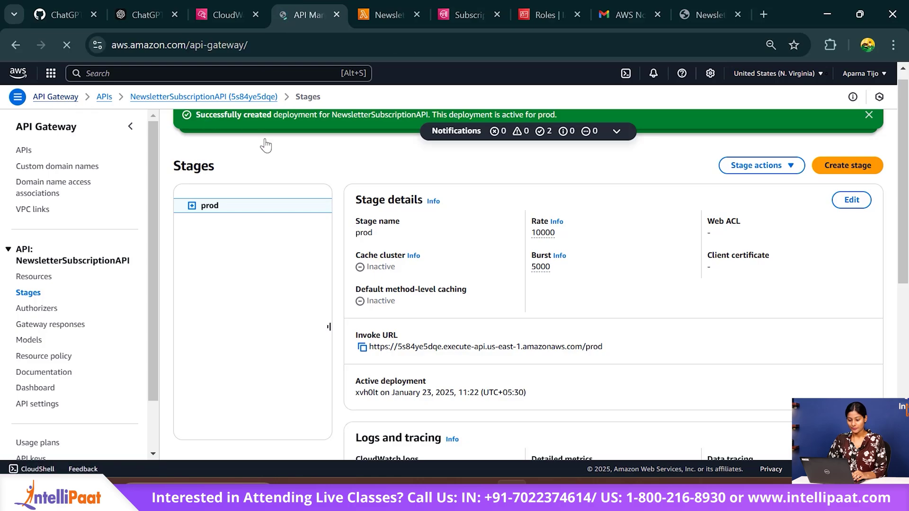
pyautogui.click(104, 96)
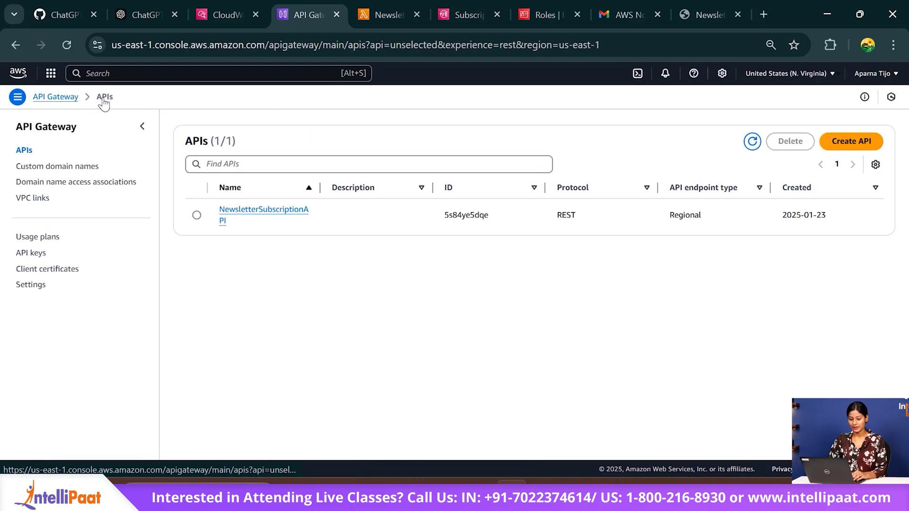
pyautogui.click(196, 215)
pyautogui.click(792, 141)
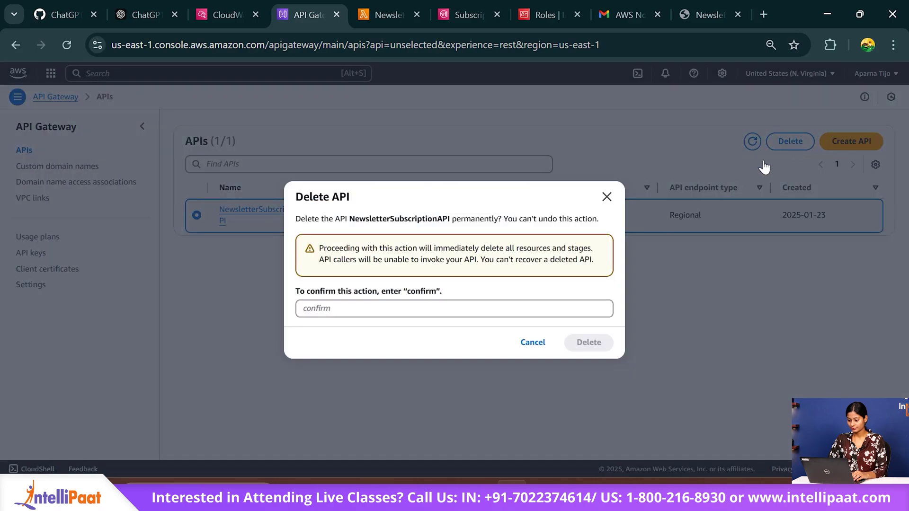
pyautogui.doubleClick(431, 292)
pyautogui.hotkey('ctrl', 'c')
pyautogui.click(383, 313)
pyautogui.hotkey('ctrl', 'v')
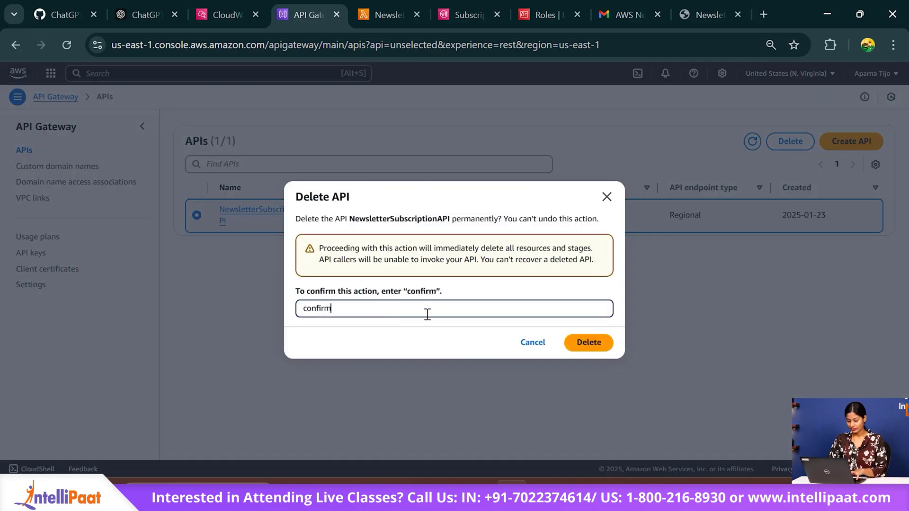
pyautogui.click(596, 348)
# - Delete the NewsletterSubscriptionFunction from the Lambda functions list, confirming the deletion with "confirm"
pyautogui.click(392, 7)
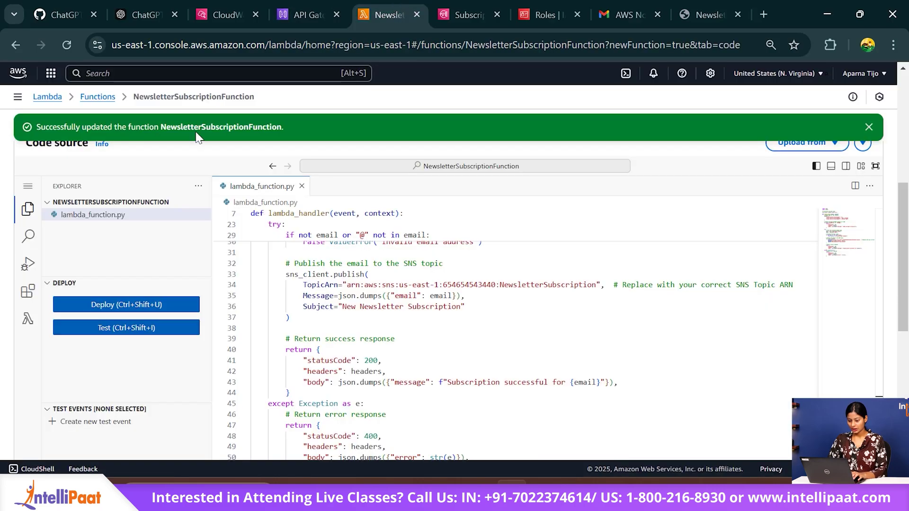
pyautogui.click(88, 104)
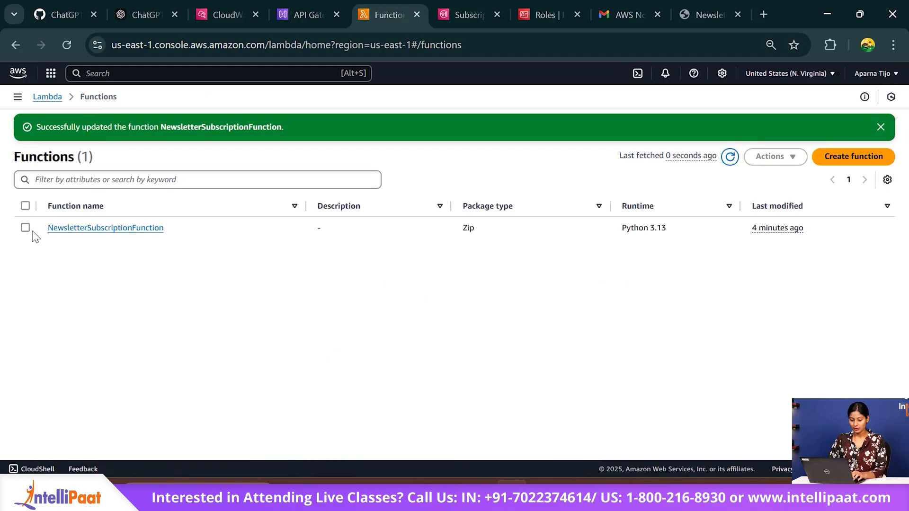
pyautogui.click(29, 230)
pyautogui.click(787, 164)
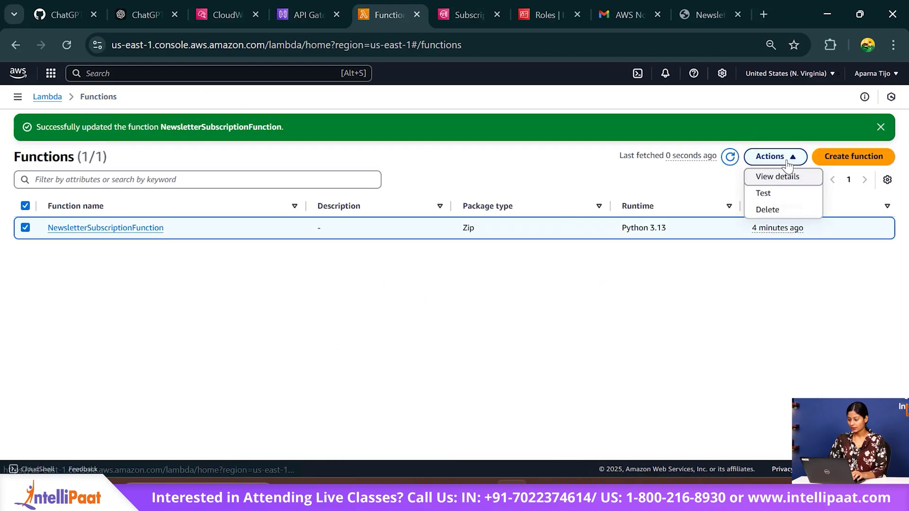
pyautogui.click(767, 210)
pyautogui.click(433, 316)
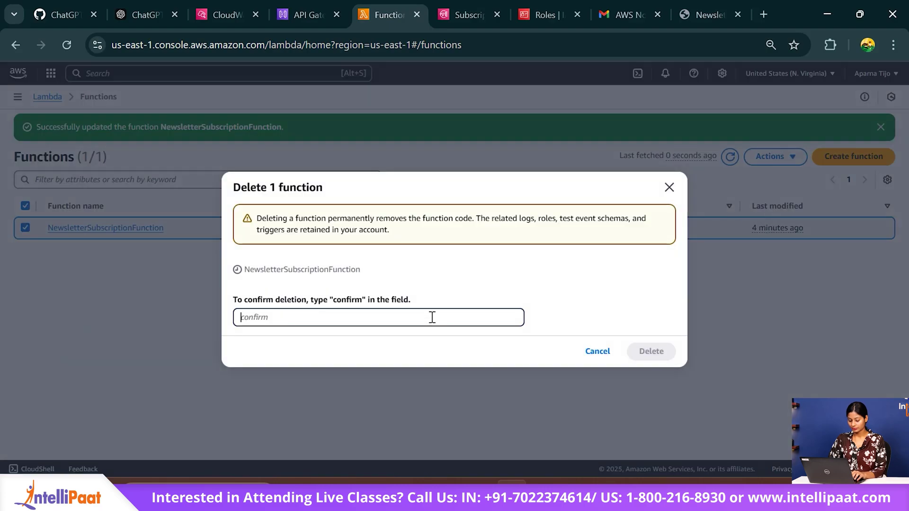
pyautogui.write('confirm')
pyautogui.click(647, 353)
# - Delete the NewsletterSubscription topic in Amazon SNS, confirming with the phrase "delete me"
pyautogui.click(488, 7)
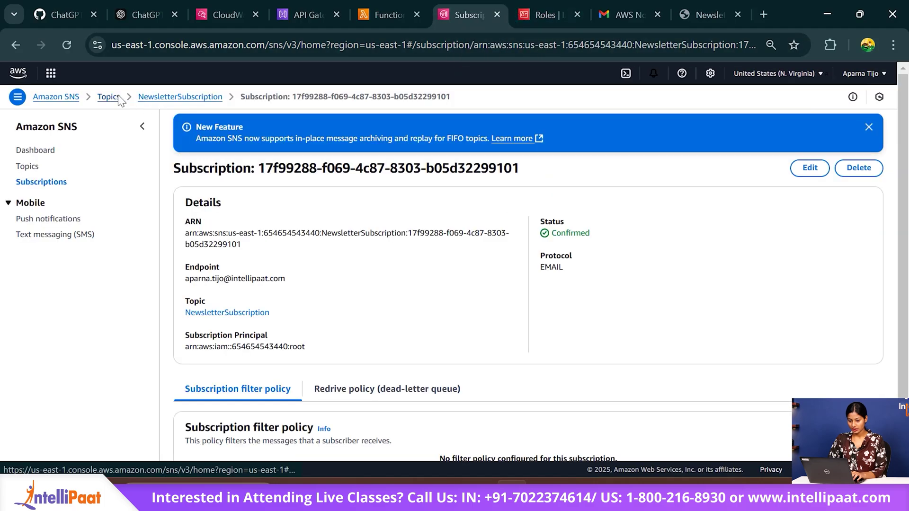
pyautogui.click(109, 97)
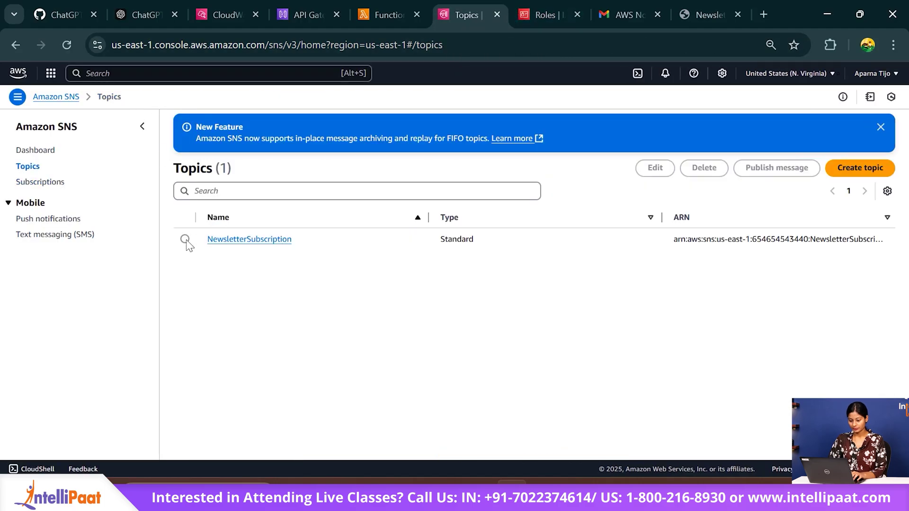
pyautogui.click(186, 239)
pyautogui.click(703, 170)
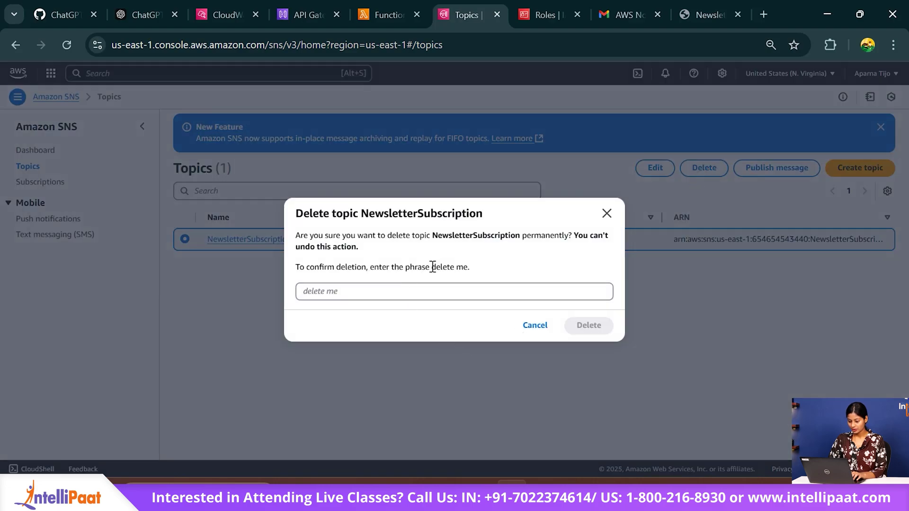
pyautogui.moveTo(432, 267); pyautogui.dragTo(472, 278)
pyautogui.hotkey('ctrl', 'c')
pyautogui.click(420, 293)
pyautogui.hotkey('ctrl', 'v')
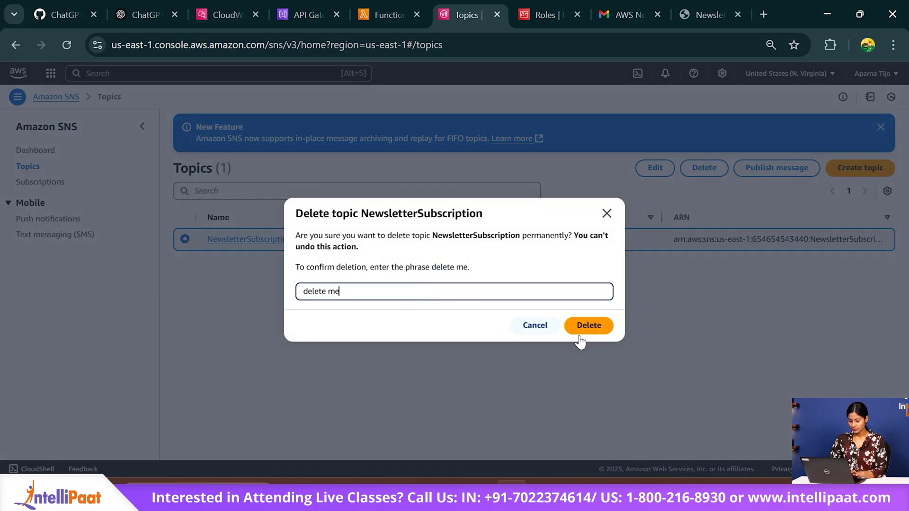
pyautogui.click(588, 326)
# - Delete the LambdaSNSRole role in IAM, confirming with the role name
pyautogui.click(533, 6)
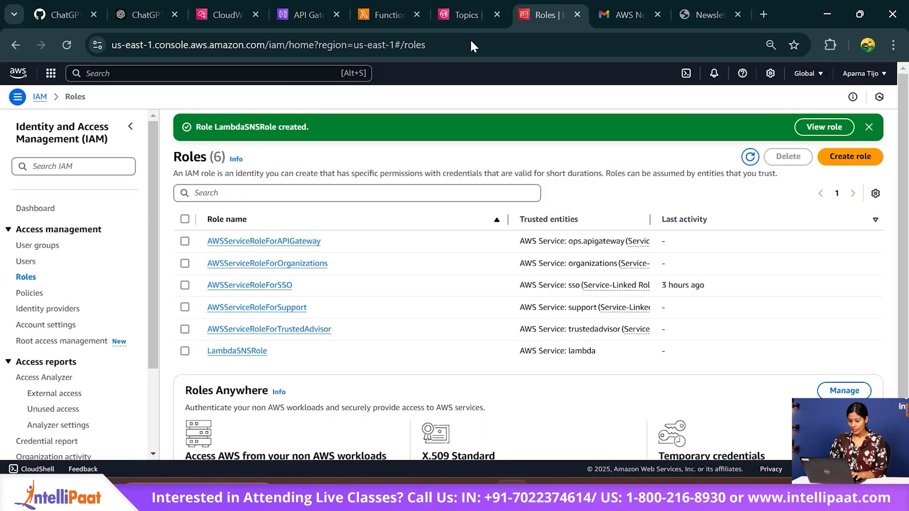
pyautogui.click(184, 351)
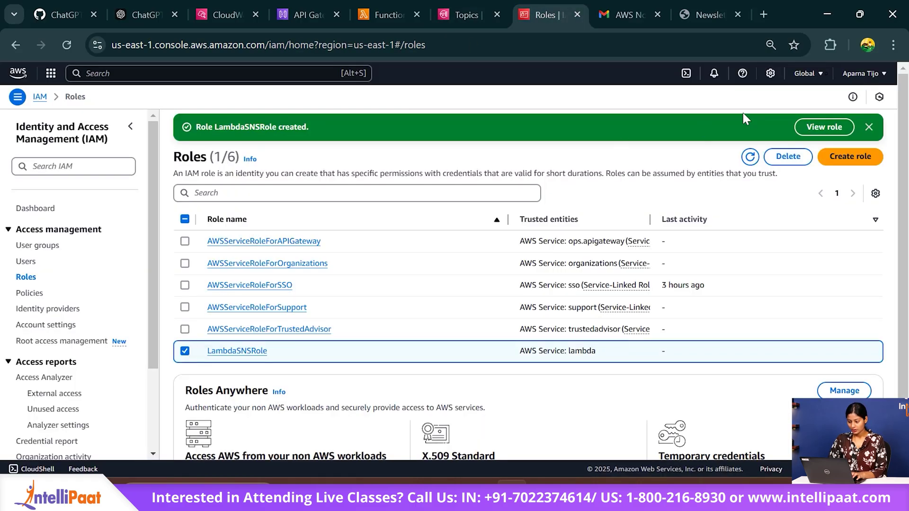
pyautogui.click(787, 157)
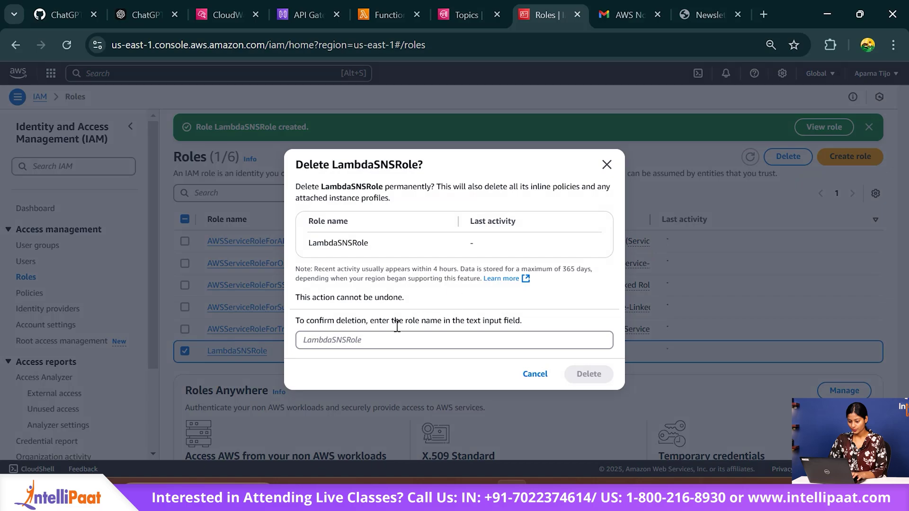
pyautogui.moveTo(333, 166); pyautogui.dragTo(420, 169)
pyautogui.hotkey('ctrl', 'c')
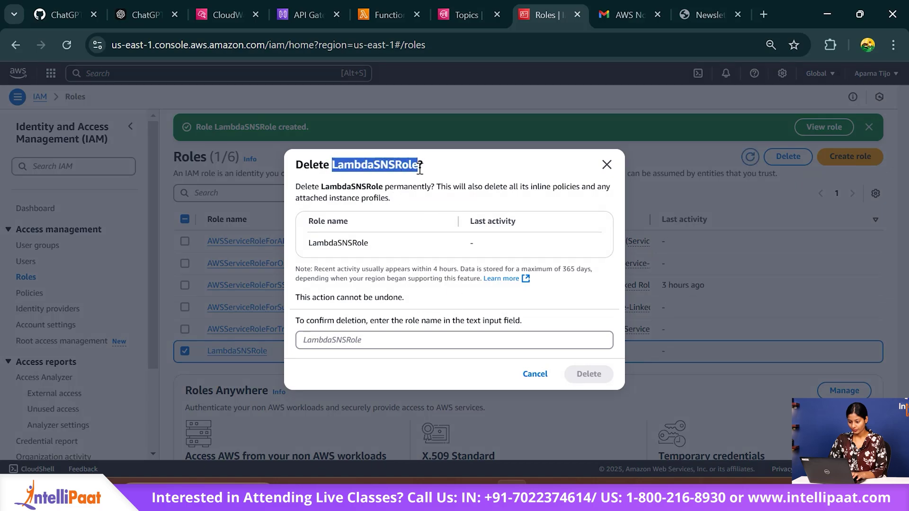
pyautogui.click(338, 345)
pyautogui.hotkey('ctrl', 'v')
pyautogui.click(589, 374)
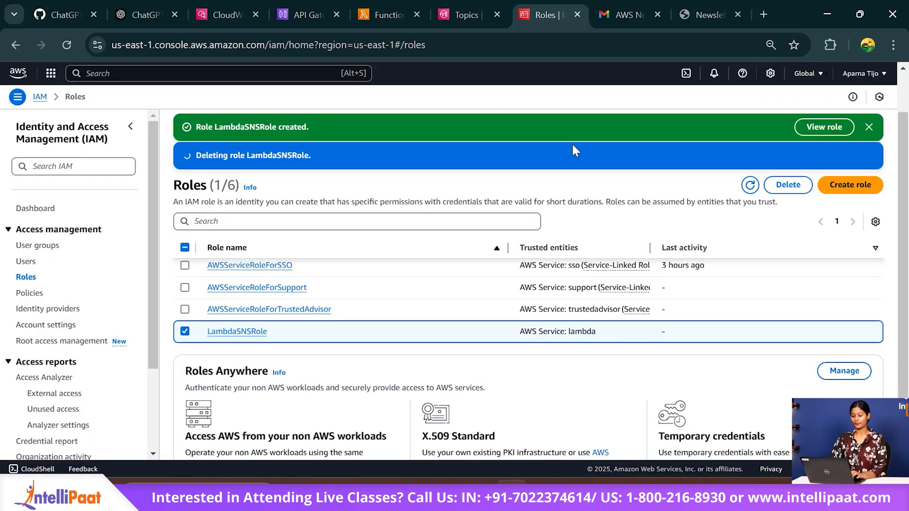
# - Check the deletions in API Gateway, Lambda, SNS and IAM, closing the Lambda deletion dialog, and return to the ChatGPT conversation
pyautogui.click(313, 10)
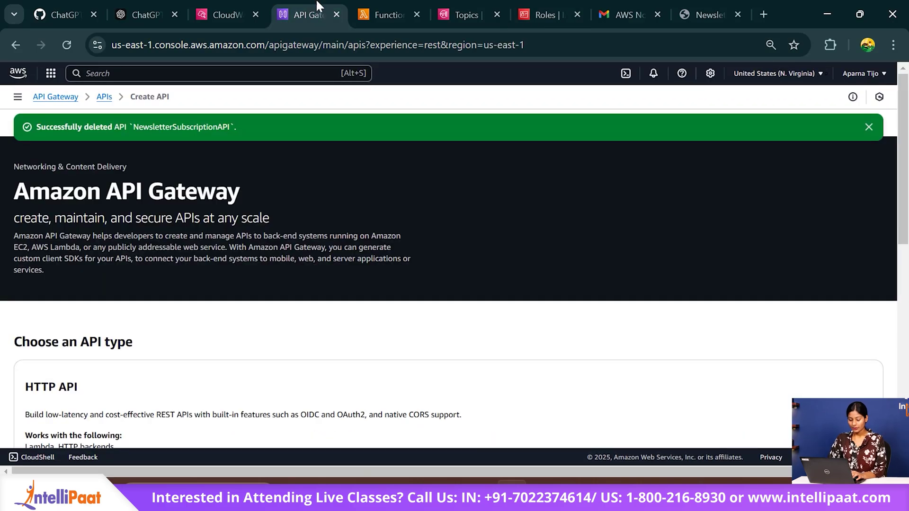
pyautogui.click(358, 6)
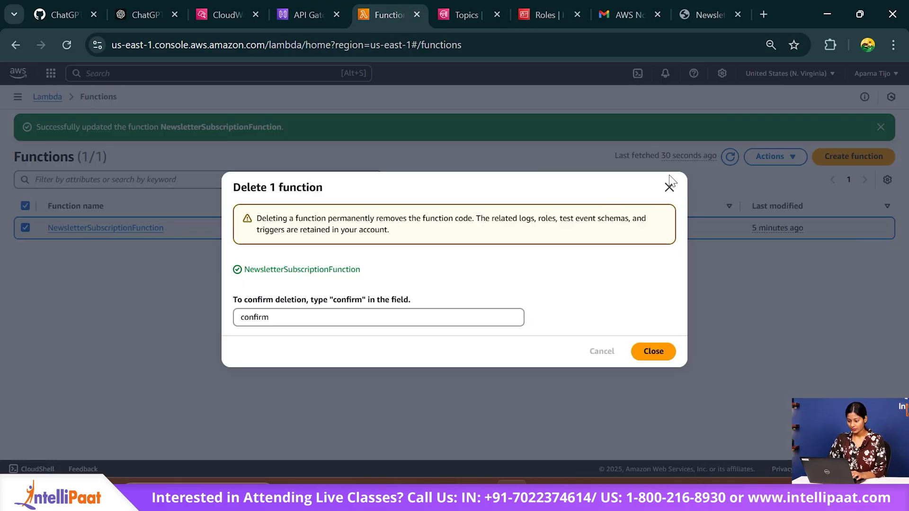
pyautogui.click(669, 187)
pyautogui.click(440, 8)
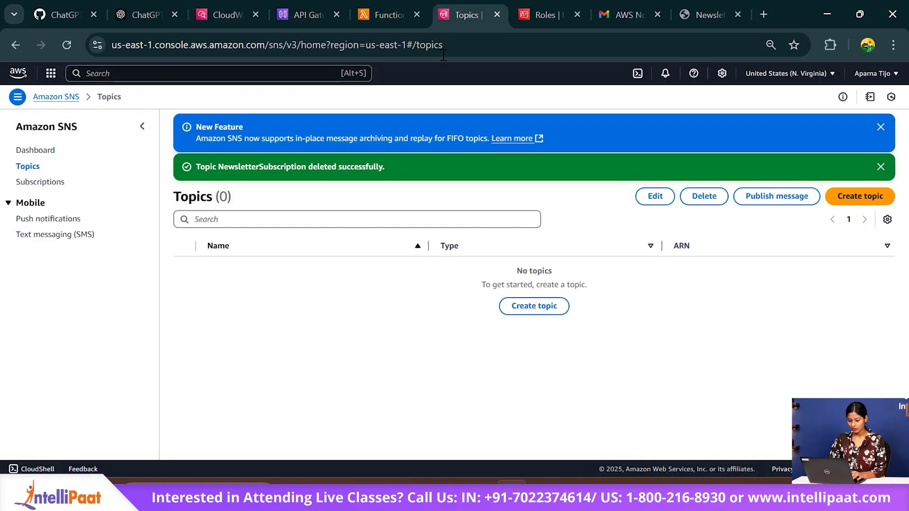
pyautogui.click(549, 10)
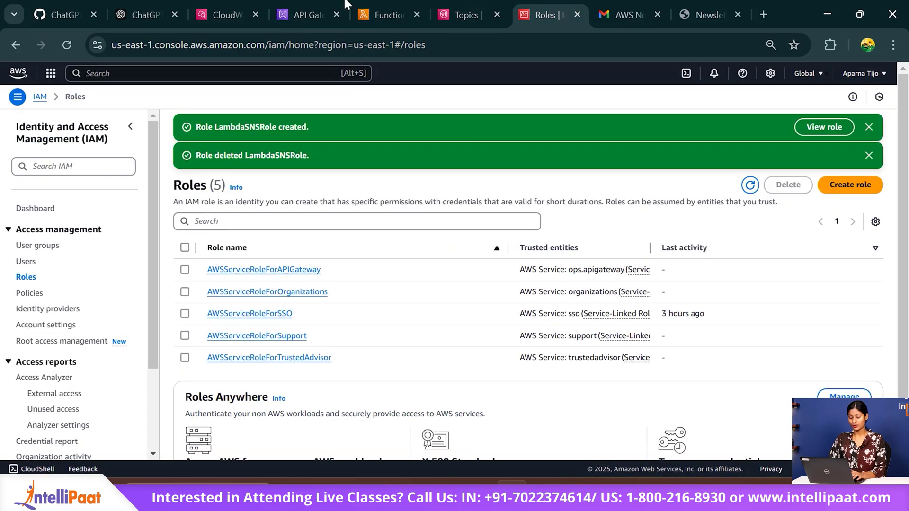
pyautogui.click(157, 17)
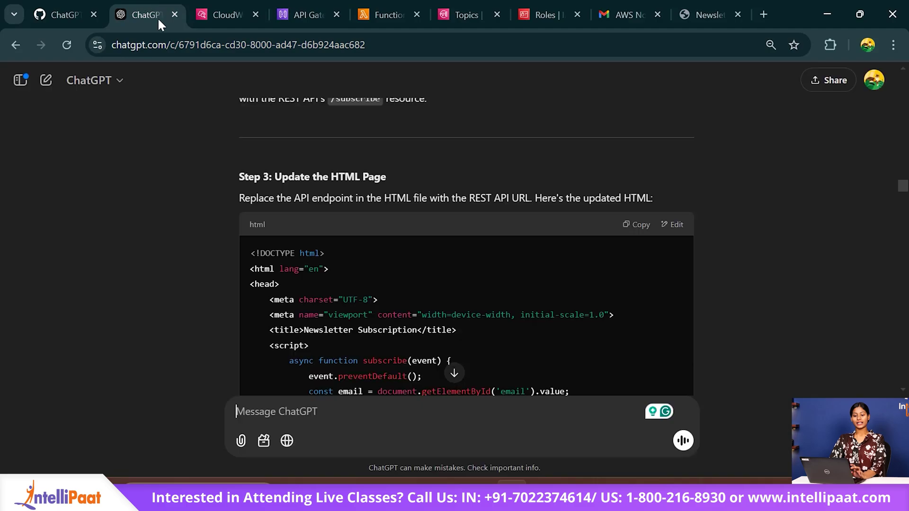